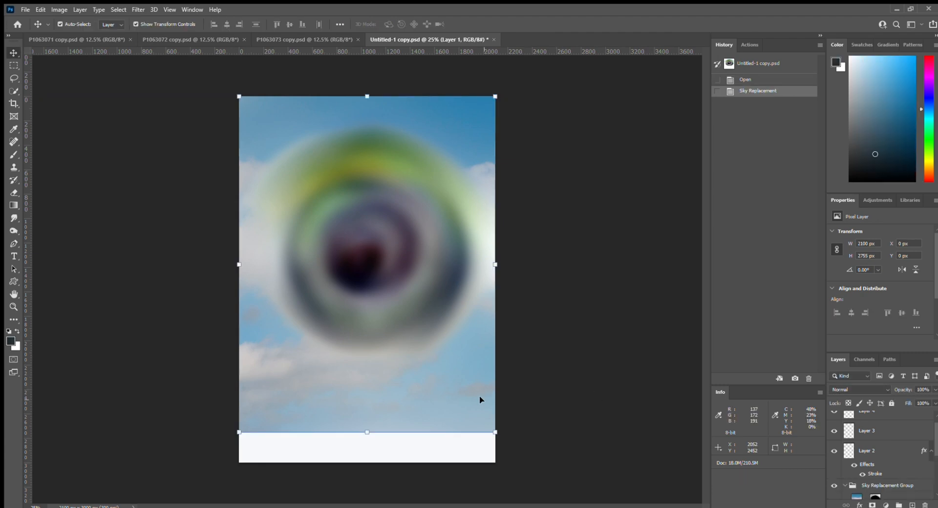
- Scale the sky image to about 63% and centre it across the top of the poster
{"action": "left_click_drag", "start_coordinate": [494, 435], "coordinate": [483, 379]}
{"action": "left_click_drag", "start_coordinate": [471, 137], "coordinate": [386, 281]}
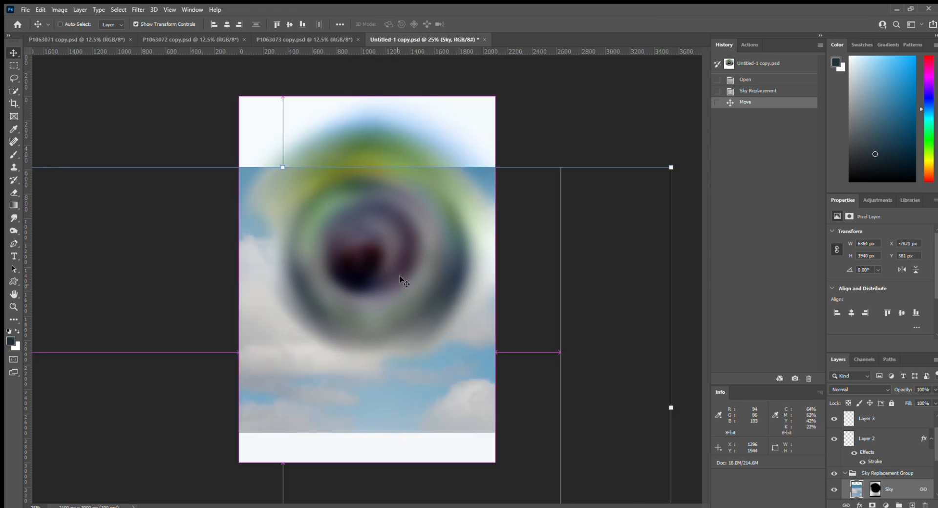
{"action": "key", "text": "ctrl+r"}
{"action": "left_click_drag", "start_coordinate": [619, 195], "coordinate": [410, 361]}
{"action": "left_click_drag", "start_coordinate": [340, 382], "coordinate": [365, 143]}
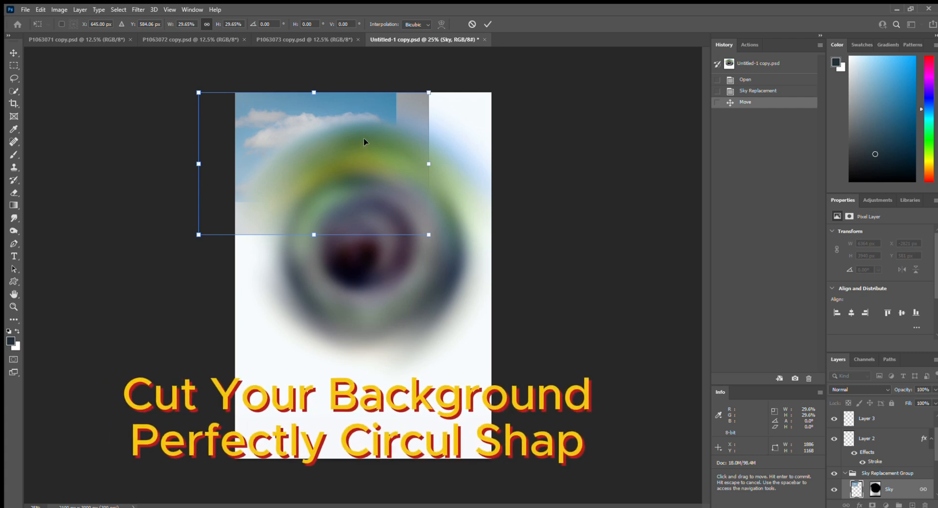
{"action": "left_click_drag", "start_coordinate": [430, 235], "coordinate": [608, 345]}
{"action": "left_click_drag", "start_coordinate": [455, 141], "coordinate": [391, 126]}
{"action": "left_click_drag", "start_coordinate": [545, 331], "coordinate": [629, 382]}
{"action": "left_click_drag", "start_coordinate": [457, 134], "coordinate": [442, 117]}
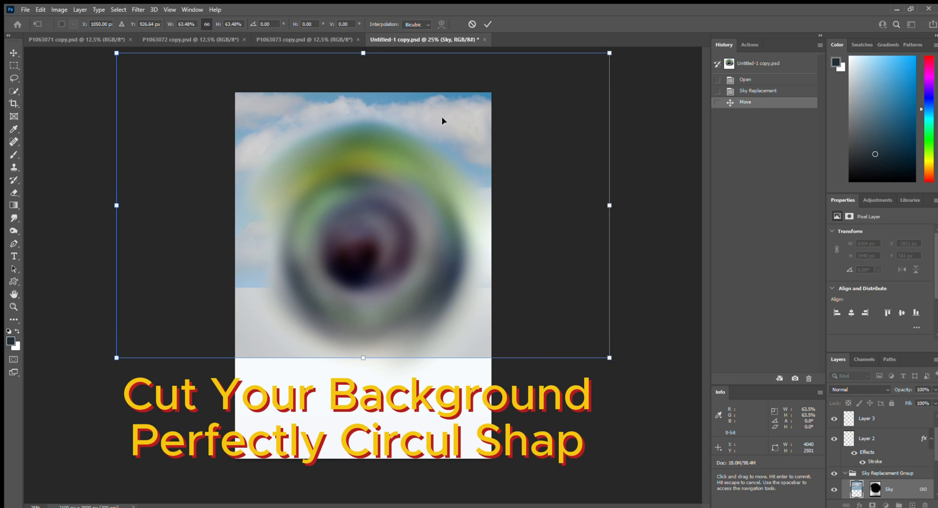
{"action": "key", "text": "Return"}
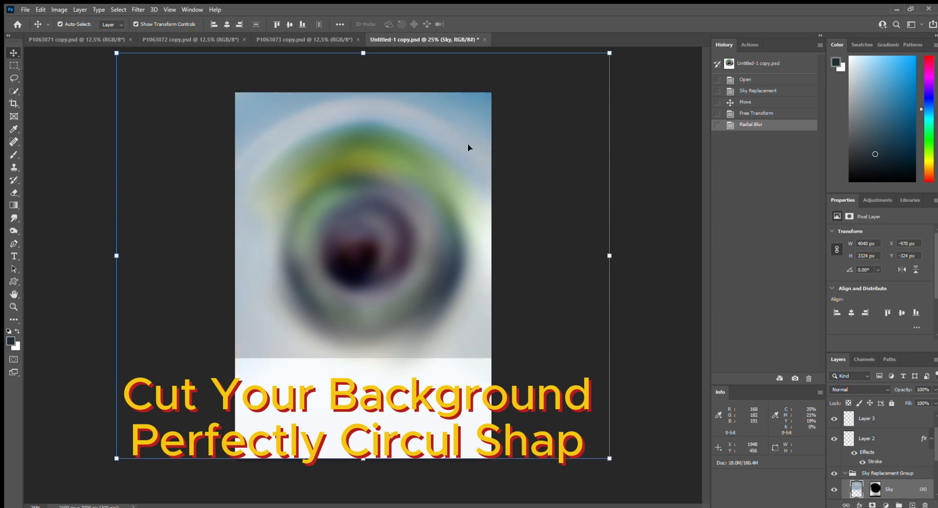
- Nudge the blurred sky slightly up-left to X −1005 px, Y −372 px
{"action": "left_click_drag", "start_coordinate": [468, 143], "coordinate": [463, 139]}
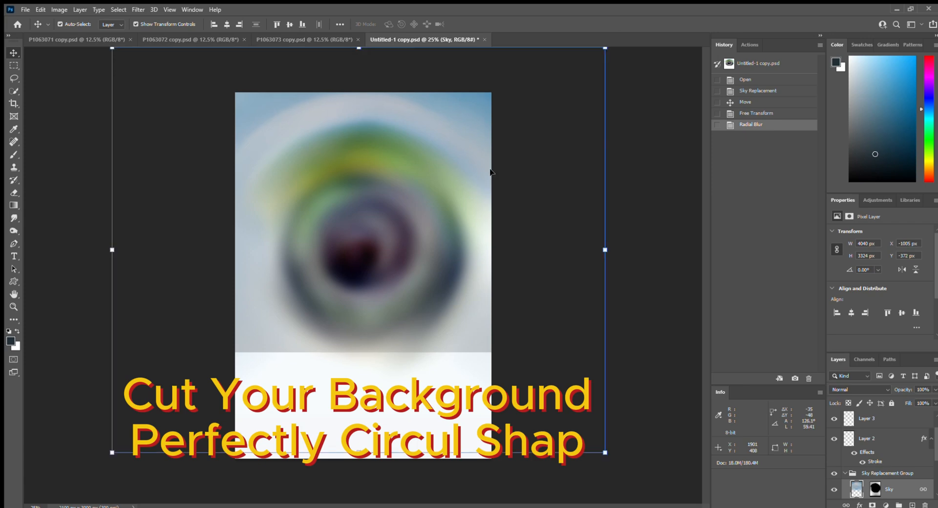
- Erase several spots along the sky's lower edge with the Eraser
{"action": "key", "text": "e"}
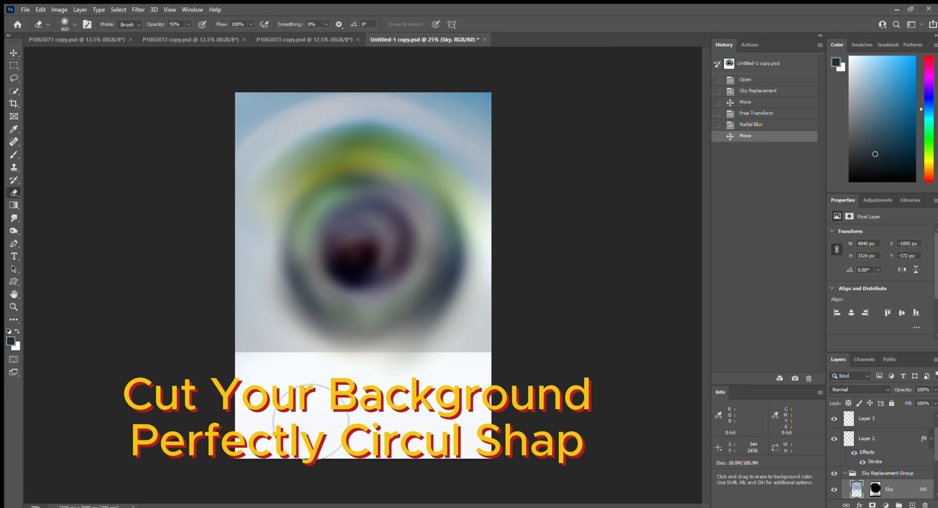
{"action": "left_click", "coordinate": [342, 384]}
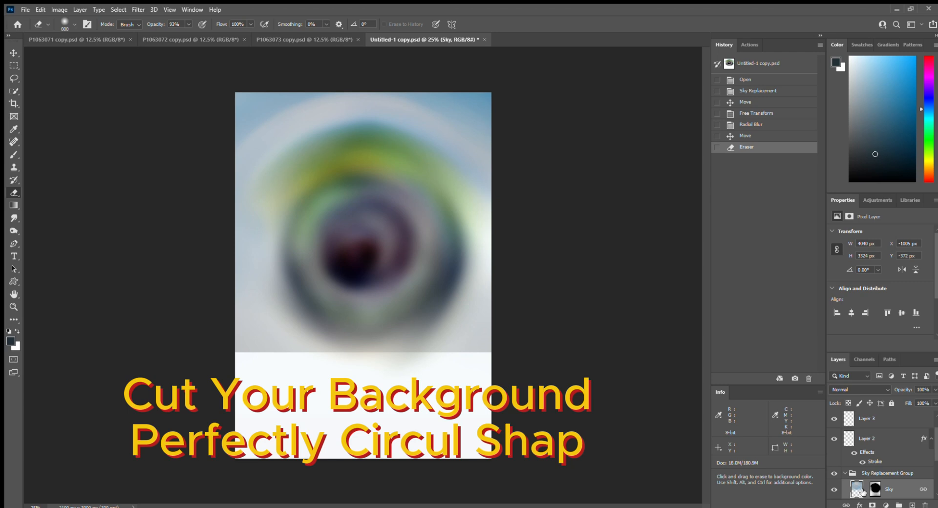
{"action": "left_click", "coordinate": [530, 345]}
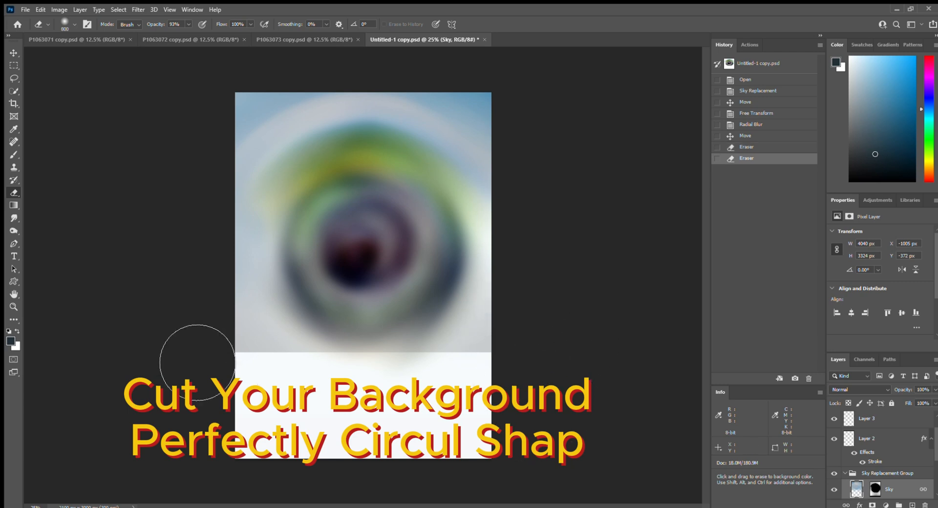
{"action": "left_click", "coordinate": [247, 367]}
{"action": "left_click", "coordinate": [484, 327]}
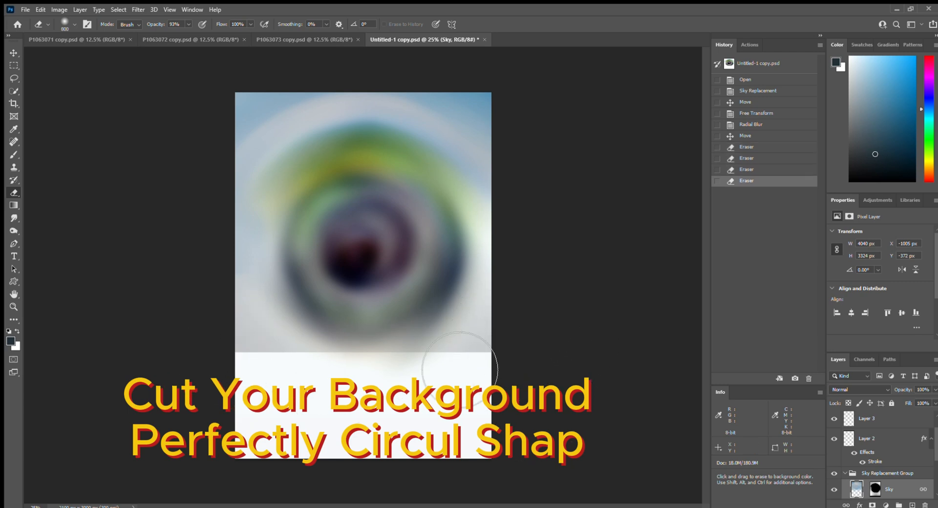
{"action": "left_click", "coordinate": [274, 364]}
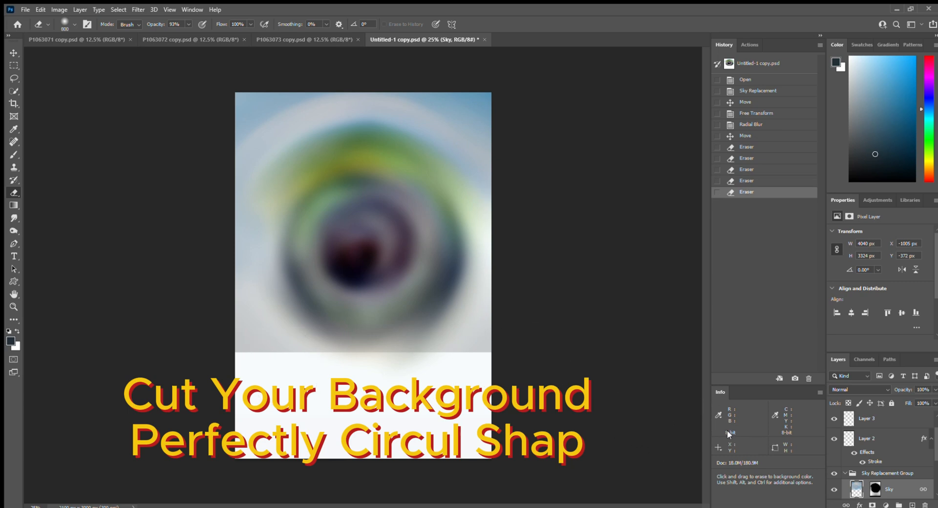
- Swap colours and paint the Sky layer mask to hide the sky's bottom
{"action": "key", "text": "x"}
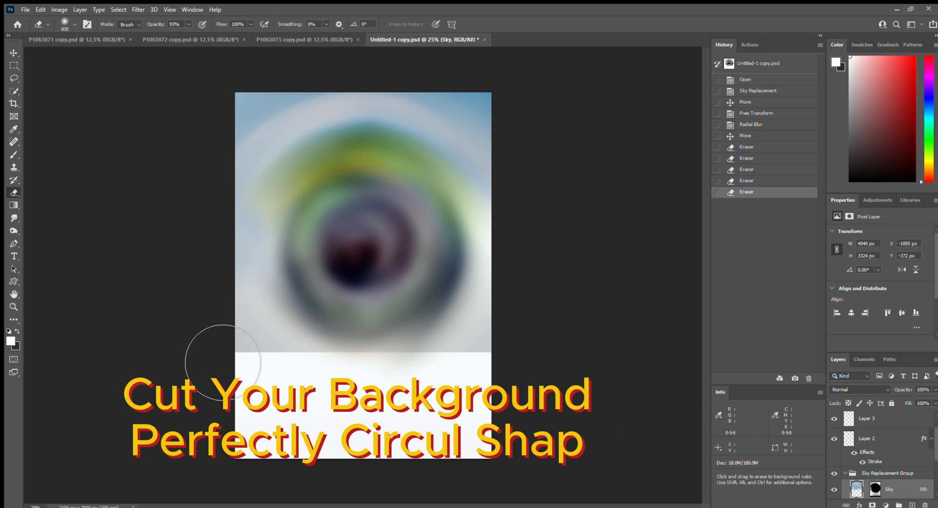
{"action": "left_click", "coordinate": [508, 382]}
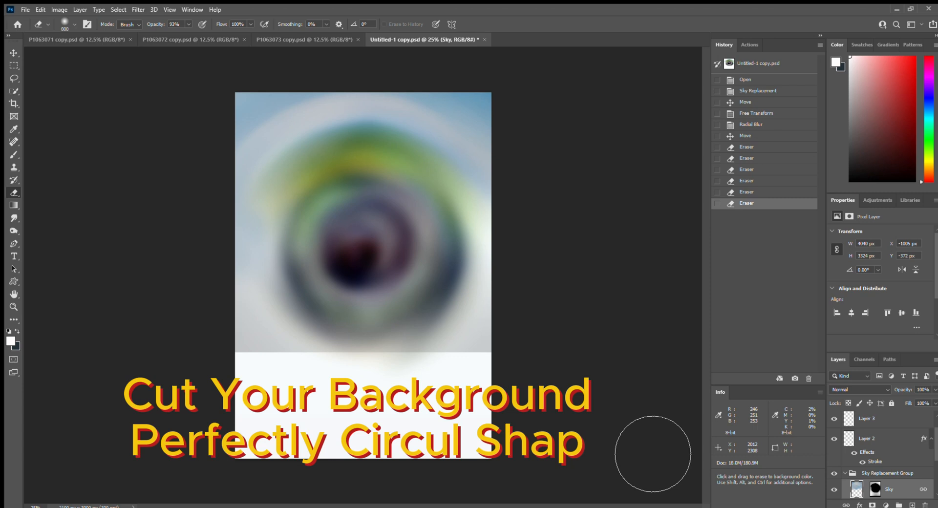
{"action": "left_click", "coordinate": [875, 489]}
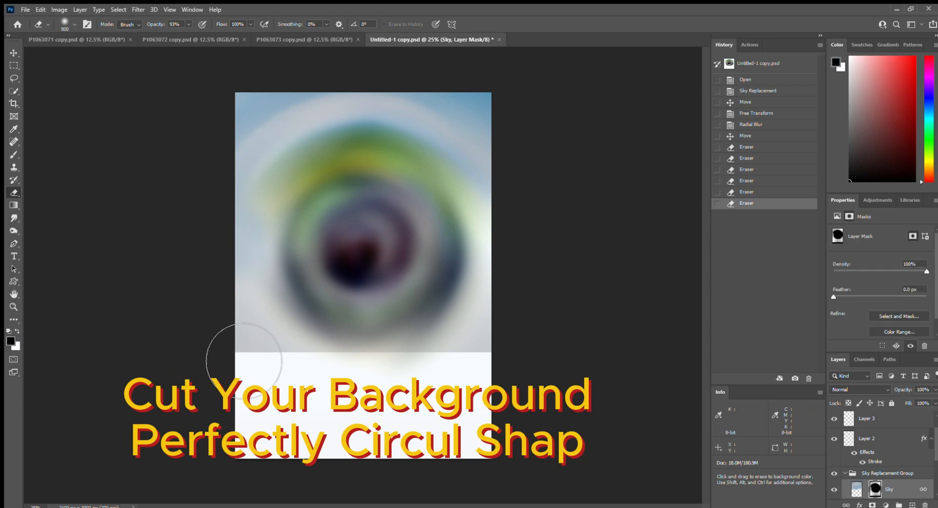
{"action": "left_click_drag", "start_coordinate": [470, 388], "coordinate": [519, 346]}
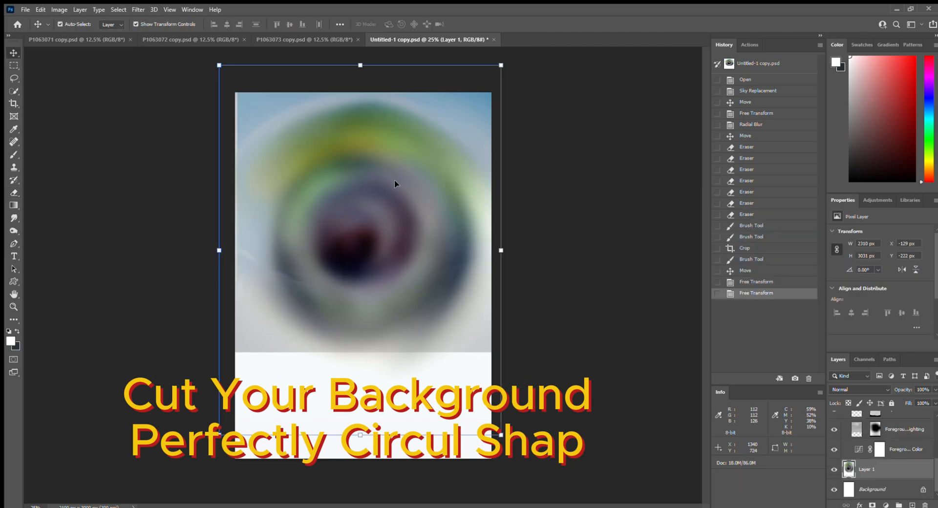
- Shift the Sky layer slightly left and enlarge it to about 106%
{"action": "mouse_move", "coordinate": [395, 179]}
{"action": "left_mouse_down"}
{"action": "mouse_move", "coordinate": [382, 185]}
{"action": "mouse_move", "coordinate": [399, 206]}
{"action": "left_mouse_up"}
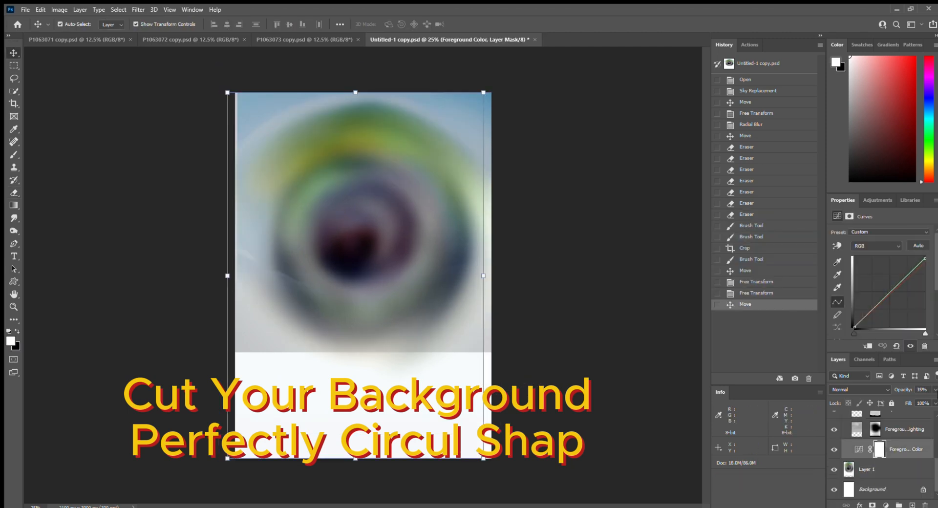
{"action": "left_click", "coordinate": [898, 432]}
{"action": "scroll", "coordinate": [898, 431], "scroll_direction": "up", "scroll_amount": 1}
{"action": "left_click", "coordinate": [897, 432]}
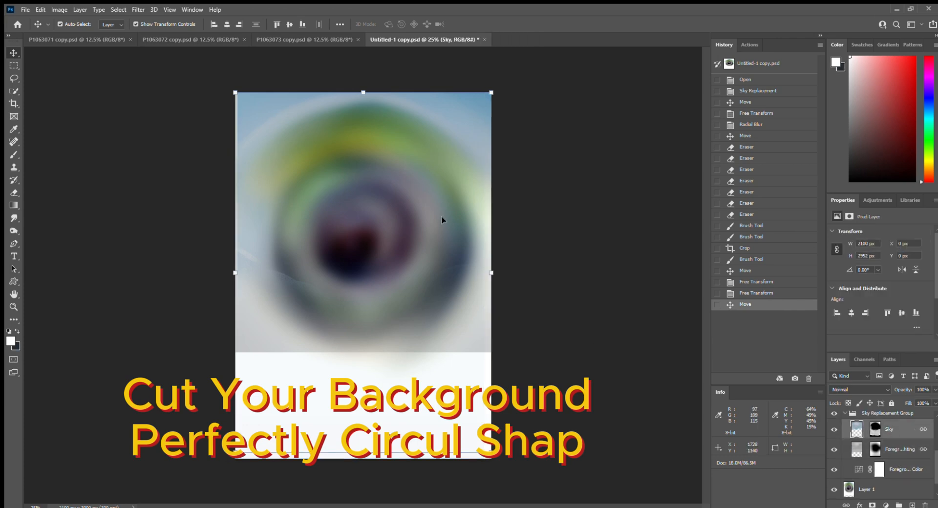
{"action": "left_click_drag", "start_coordinate": [467, 96], "coordinate": [483, 114]}
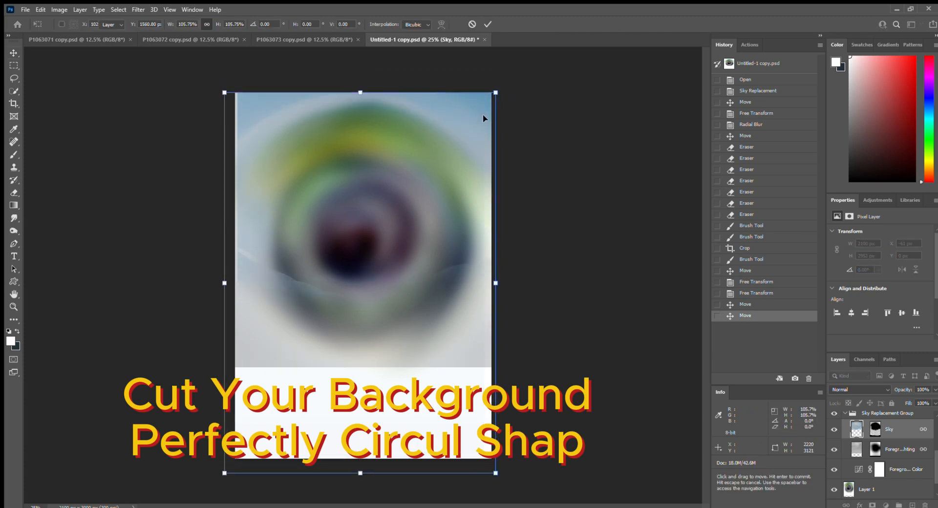
{"action": "key", "text": "Return"}
{"action": "left_click", "coordinate": [442, 285]}
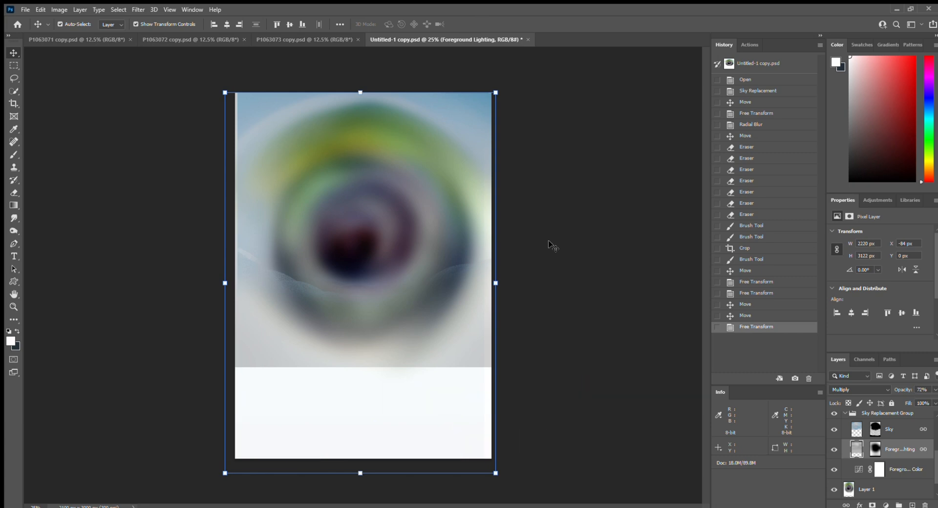
- Erase the right side of Foreground Lighting and the mountain streak along the sky's bottom
{"action": "key", "text": "e"}
{"action": "mouse_move", "coordinate": [311, 321]}
{"action": "left_mouse_down"}
{"action": "mouse_move", "coordinate": [475, 326]}
{"action": "mouse_move", "coordinate": [494, 314]}
{"action": "left_mouse_up"}
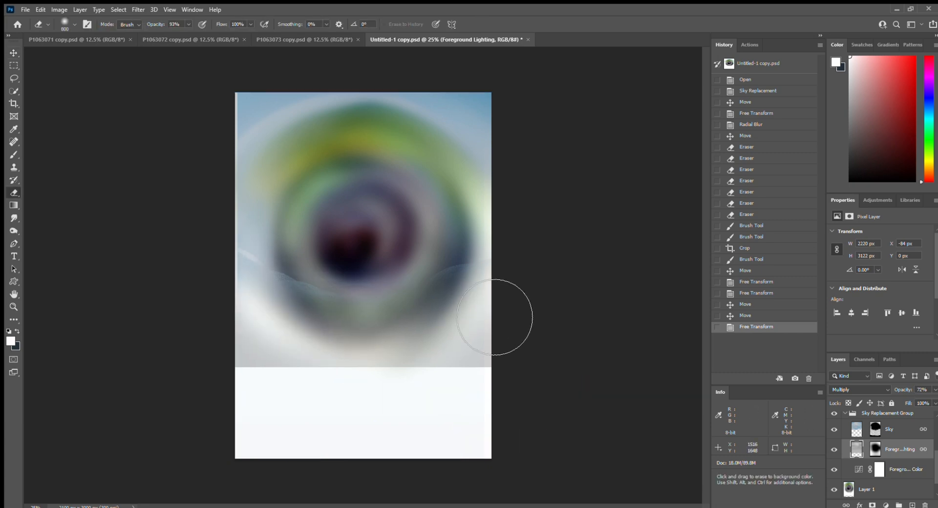
{"action": "left_click", "coordinate": [495, 366]}
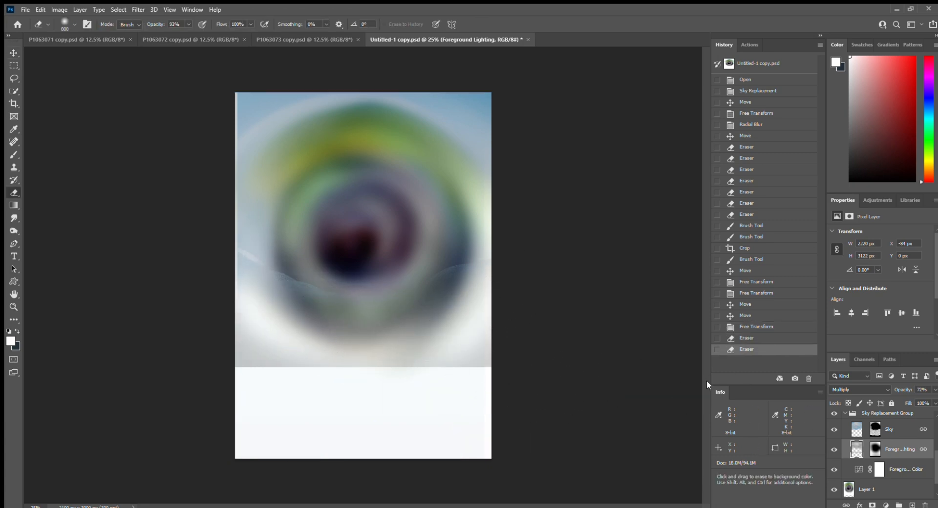
{"action": "left_click", "coordinate": [875, 429]}
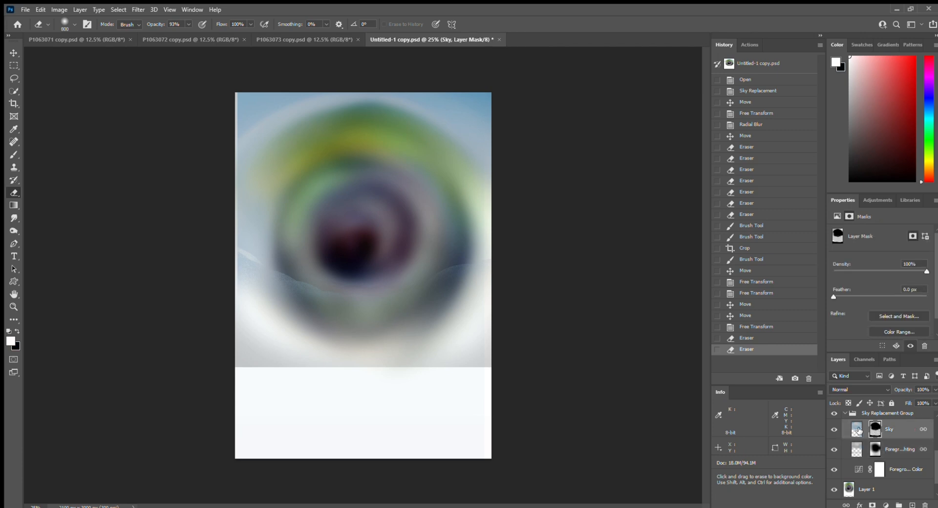
{"action": "left_click", "coordinate": [503, 292]}
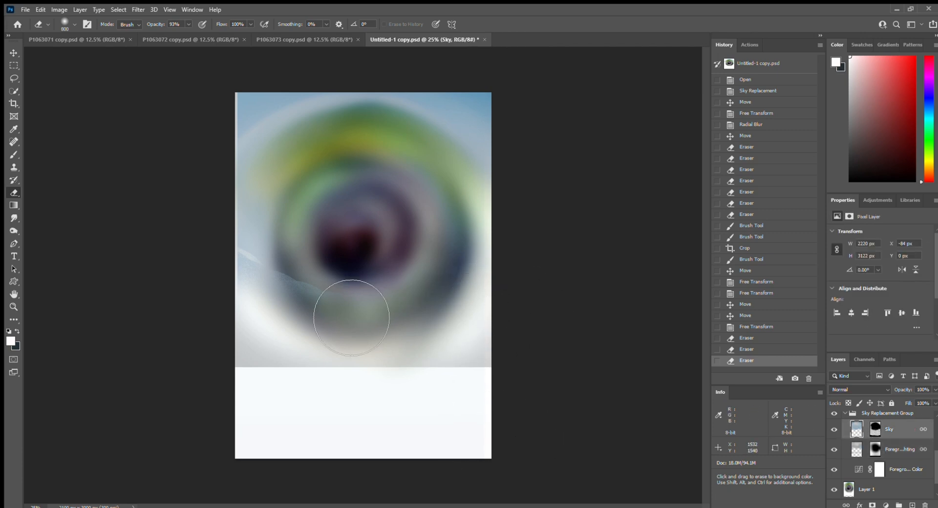
{"action": "mouse_move", "coordinate": [352, 318]}
{"action": "left_mouse_down"}
{"action": "mouse_move", "coordinate": [316, 339]}
{"action": "mouse_move", "coordinate": [281, 318]}
{"action": "mouse_move", "coordinate": [287, 311]}
{"action": "mouse_move", "coordinate": [293, 323]}
{"action": "left_mouse_up"}
{"action": "left_click", "coordinate": [292, 323]}
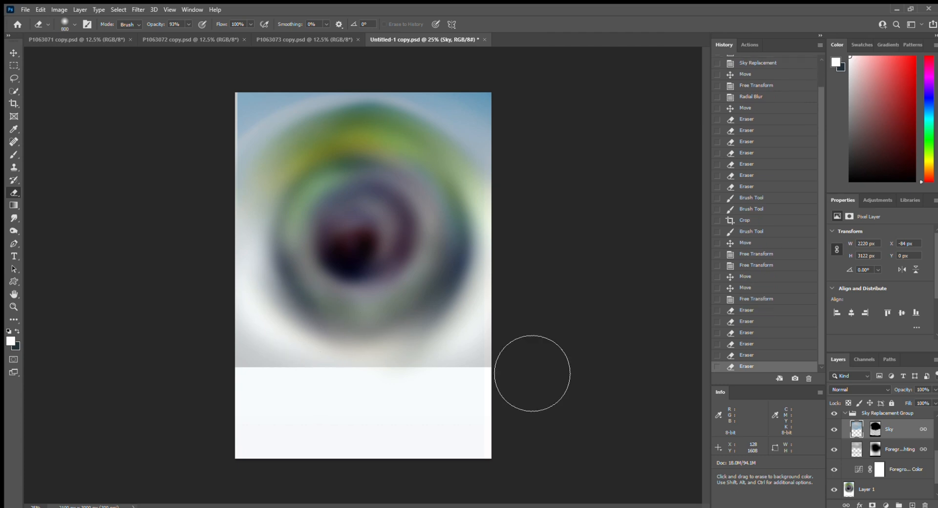
{"action": "left_click", "coordinate": [532, 375]}
{"action": "key", "text": "shift+bracketright"}
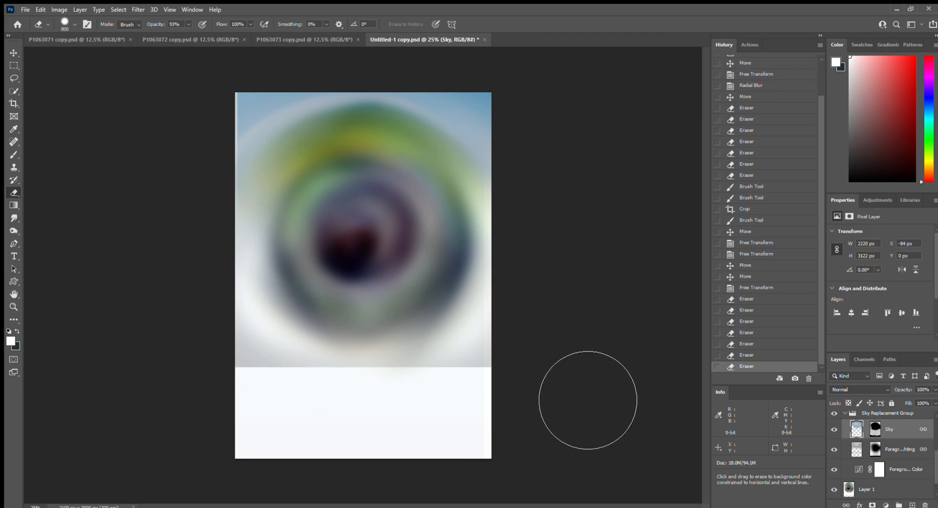
{"action": "left_click", "coordinate": [473, 411]}
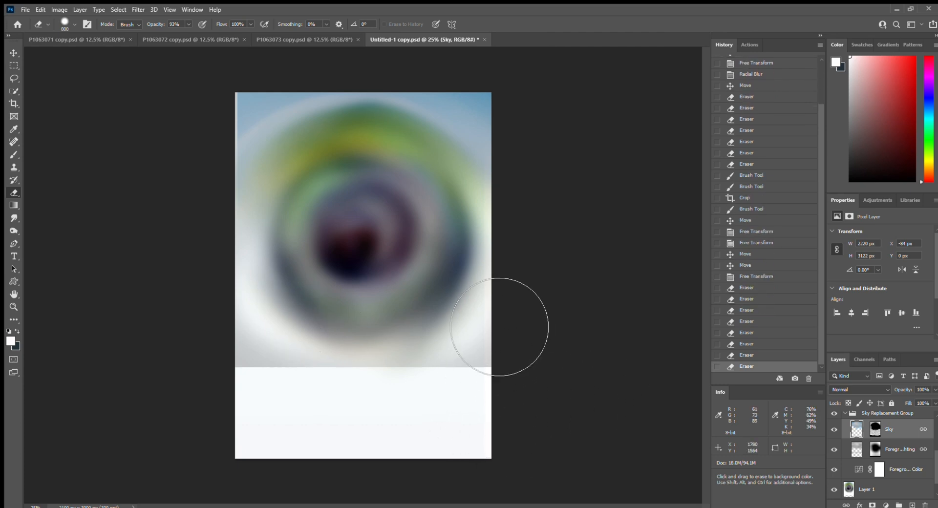
{"action": "left_click_drag", "start_coordinate": [406, 393], "coordinate": [549, 375]}
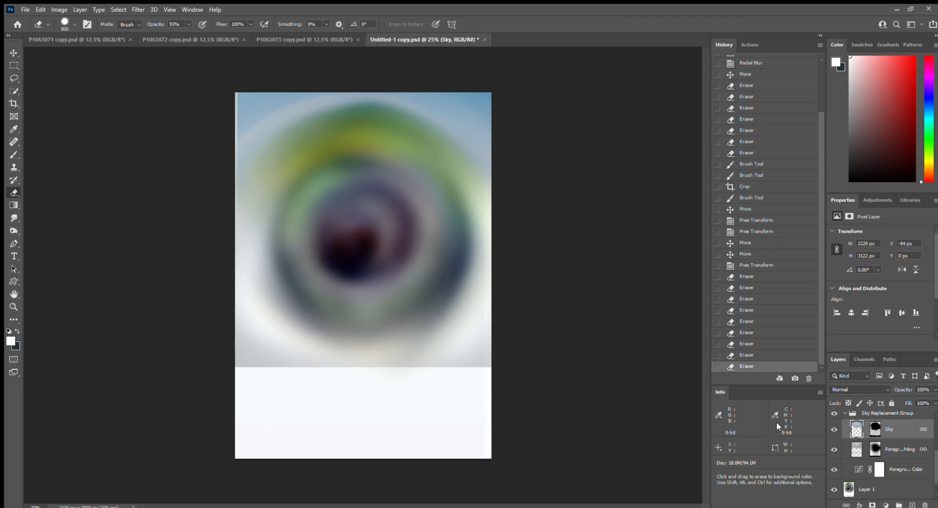
- With a softer brush, erase the lower right of the Foreground Lighting layer
{"action": "left_click", "coordinate": [860, 450]}
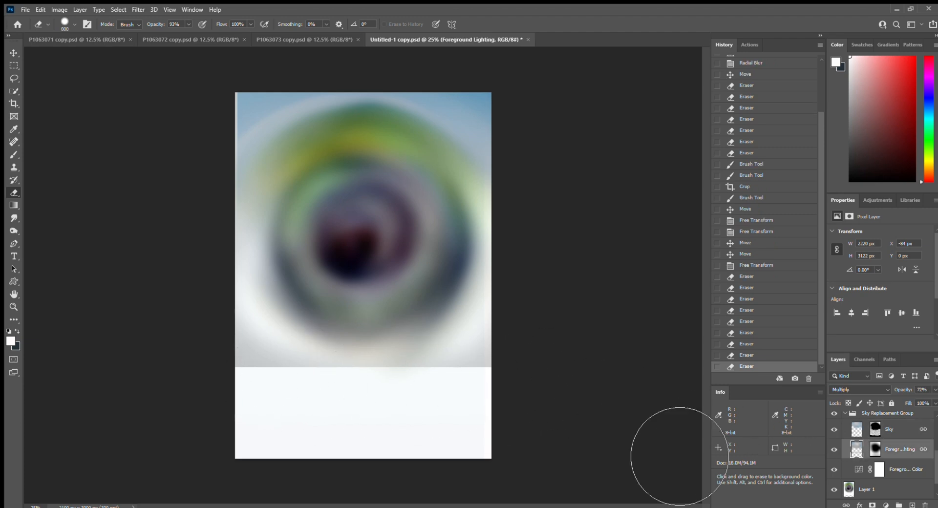
{"action": "mouse_move", "coordinate": [503, 359]}
{"action": "left_mouse_down"}
{"action": "mouse_move", "coordinate": [552, 381]}
{"action": "mouse_move", "coordinate": [530, 406]}
{"action": "mouse_move", "coordinate": [256, 390]}
{"action": "mouse_move", "coordinate": [318, 431]}
{"action": "mouse_move", "coordinate": [368, 425]}
{"action": "mouse_move", "coordinate": [281, 411]}
{"action": "mouse_move", "coordinate": [346, 434]}
{"action": "mouse_move", "coordinate": [413, 396]}
{"action": "mouse_move", "coordinate": [356, 401]}
{"action": "left_mouse_up"}
{"action": "key", "text": "shift+bracketleft"}
{"action": "mouse_move", "coordinate": [406, 385]}
{"action": "left_mouse_down"}
{"action": "mouse_move", "coordinate": [400, 363]}
{"action": "mouse_move", "coordinate": [553, 313]}
{"action": "left_mouse_up"}
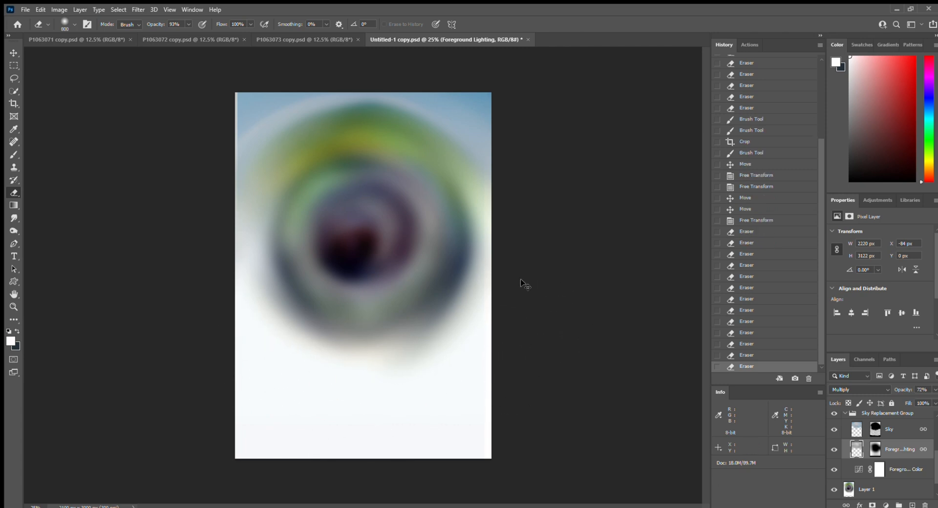
- Check the whole poster and move the sky slightly left to X −381 px
{"action": "key", "text": "ctrl+minus"}
{"action": "key", "text": "ctrl+plus"}
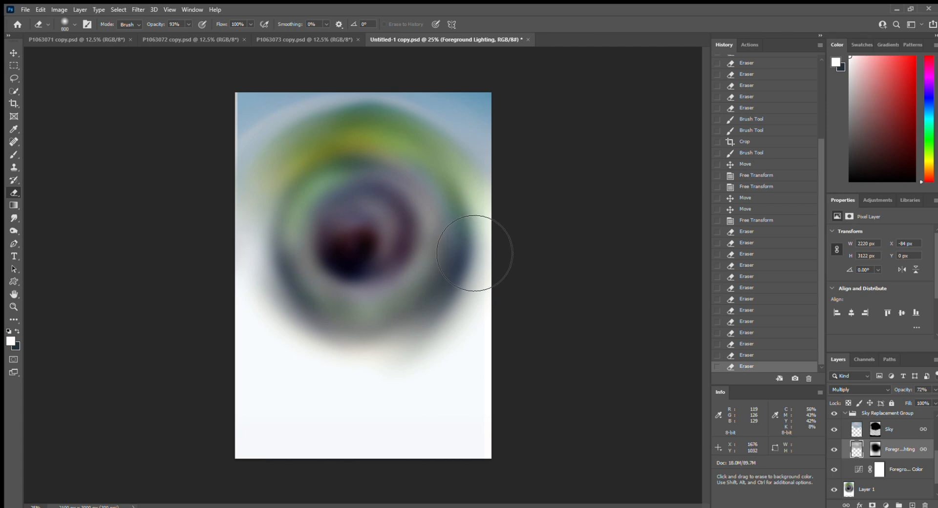
{"action": "key", "text": "v"}
{"action": "left_click_drag", "start_coordinate": [453, 113], "coordinate": [445, 115]}
- Enlarge the sky to about 112% (2539 × 3570 px), shifting it left and down
{"action": "left_click_drag", "start_coordinate": [483, 88], "coordinate": [482, 90]}
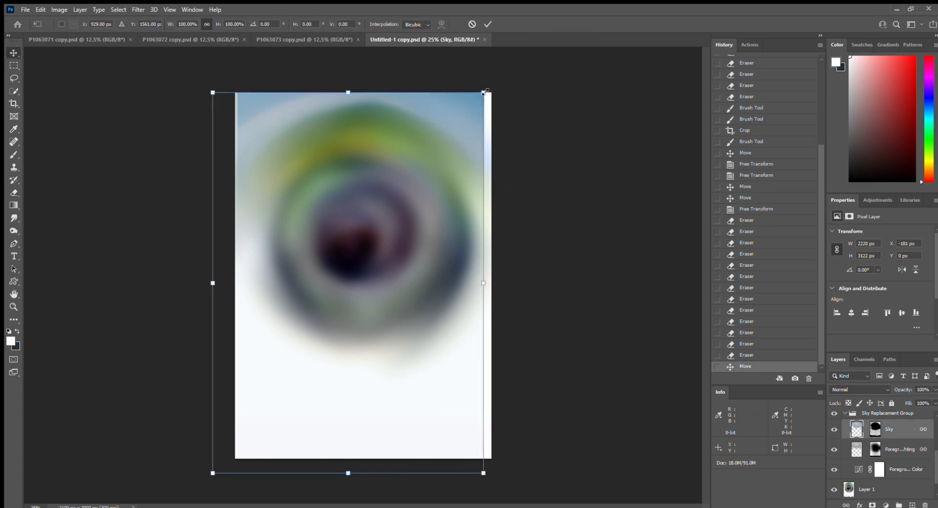
{"action": "left_click_drag", "start_coordinate": [427, 102], "coordinate": [420, 115]}
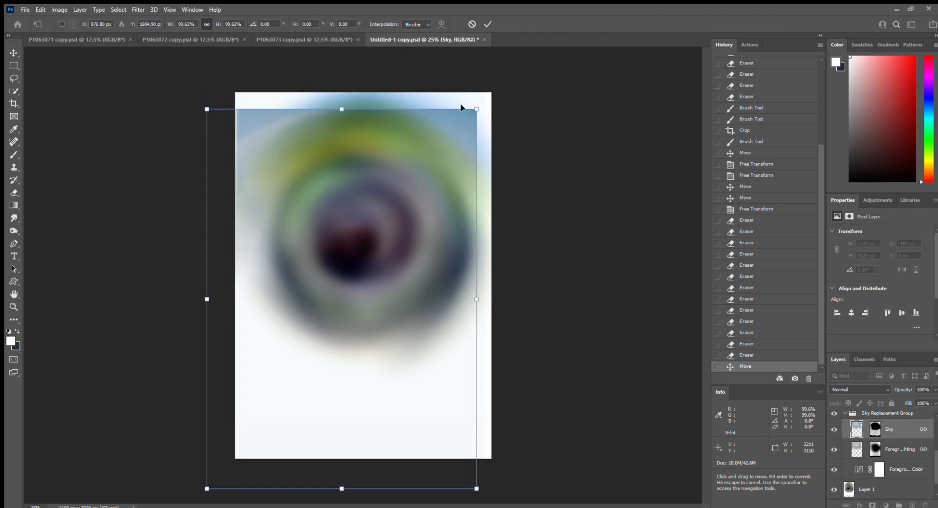
{"action": "left_click_drag", "start_coordinate": [475, 104], "coordinate": [462, 139]}
{"action": "key", "text": "Return"}
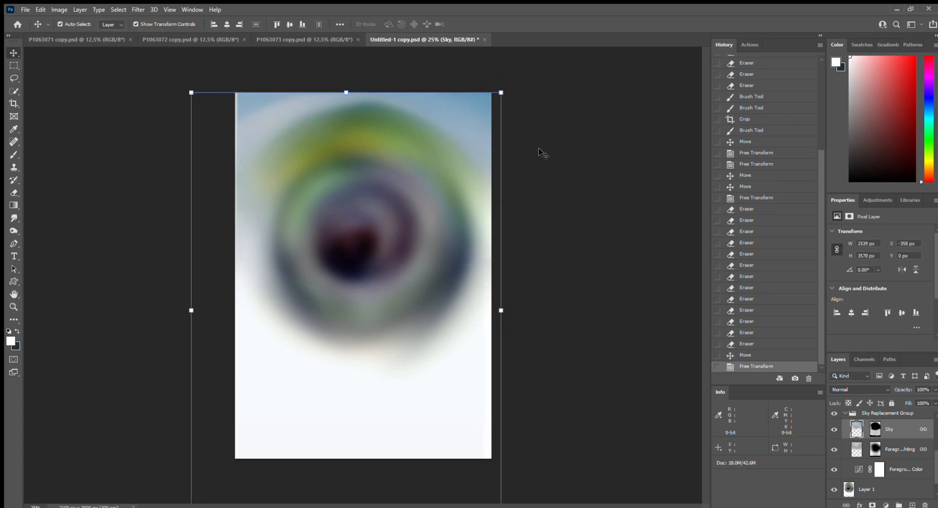
{"action": "left_click", "coordinate": [547, 288]}
- Delete the unneeded Layers 2, 3 and 4
{"action": "scroll", "coordinate": [902, 442], "scroll_direction": "up", "scroll_amount": 4}
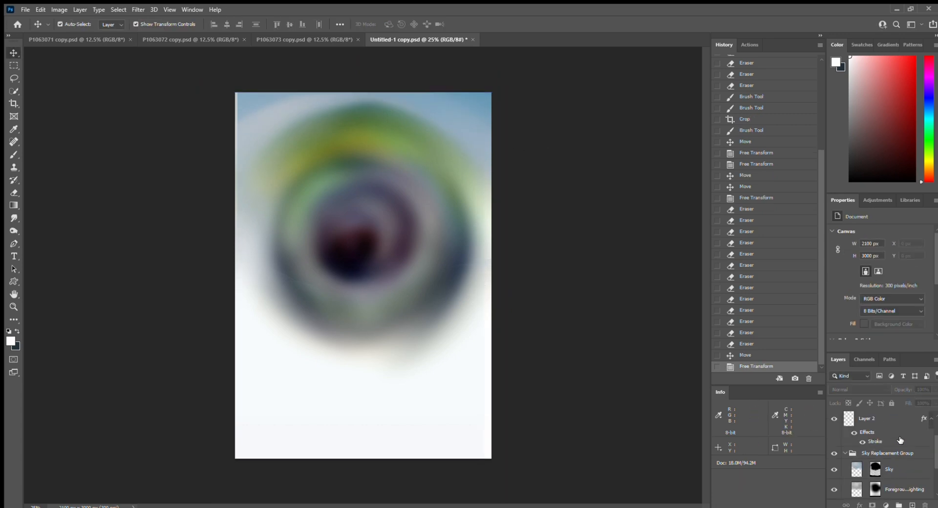
{"action": "left_click", "coordinate": [888, 424]}
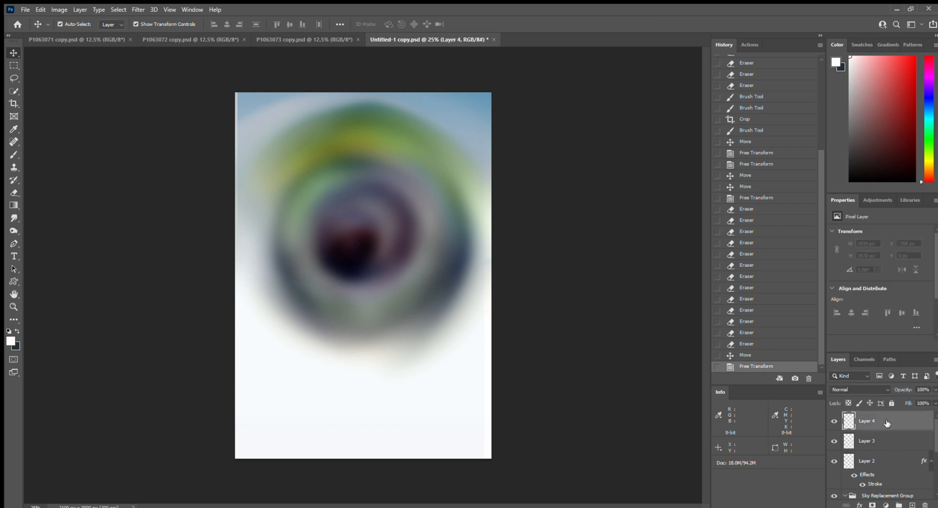
{"action": "key", "text": "Delete"}
{"action": "key", "text": "Delete"}
{"action": "key", "text": "Delete"}
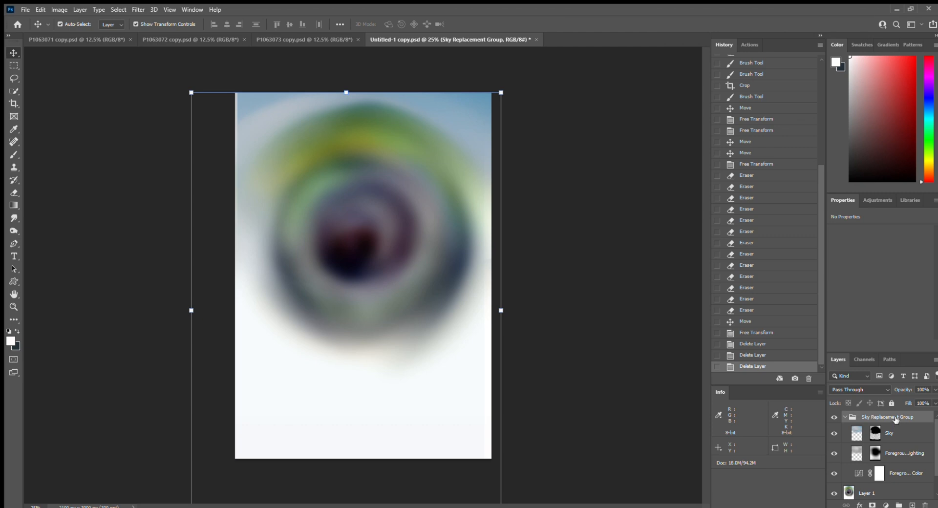
- Shift the Sky layer right to X −83 px and bring it to the top of the stack
{"action": "left_click", "coordinate": [900, 433]}
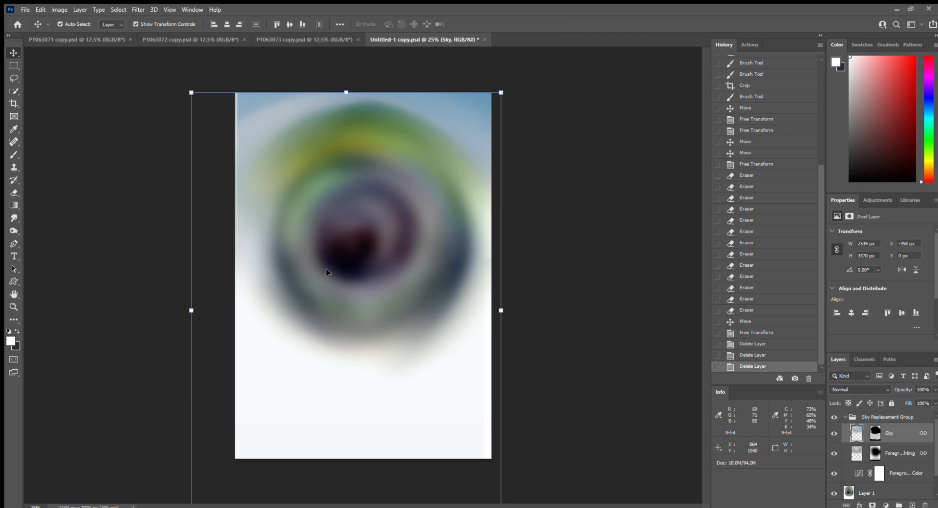
{"action": "left_click_drag", "start_coordinate": [245, 113], "coordinate": [265, 101]}
{"action": "key", "text": "ctrl+shift+bracketright"}
- Drop the sky at its new position and zoom in and out to check the poster
{"action": "left_click", "coordinate": [455, 207]}
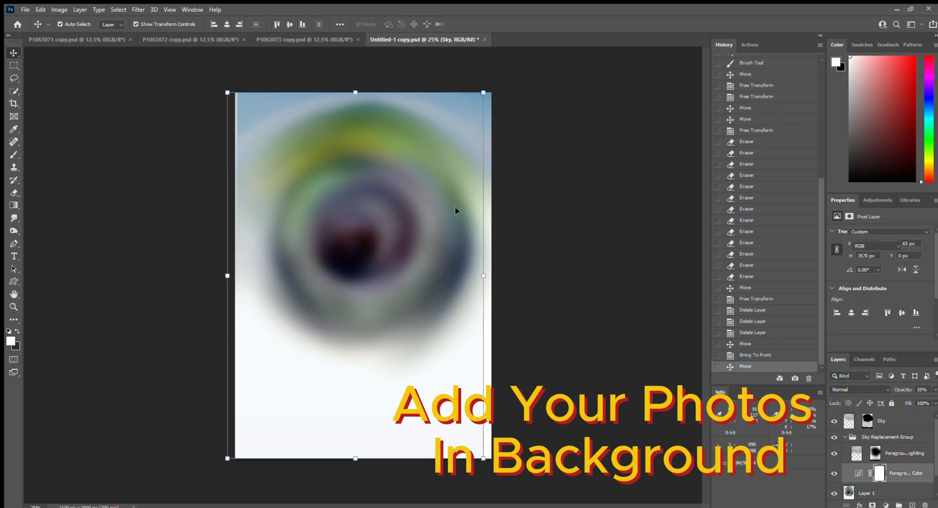
{"action": "left_click", "coordinate": [597, 203]}
{"action": "left_click", "coordinate": [360, 207], "text": "ctrl"}
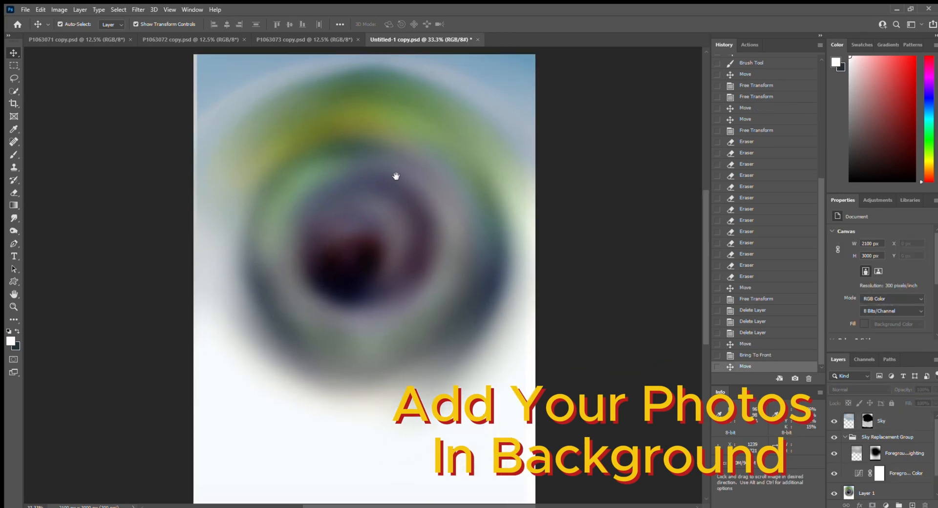
{"action": "left_click_drag", "start_coordinate": [396, 175], "coordinate": [393, 195]}
{"action": "key", "text": "ctrl+minus"}
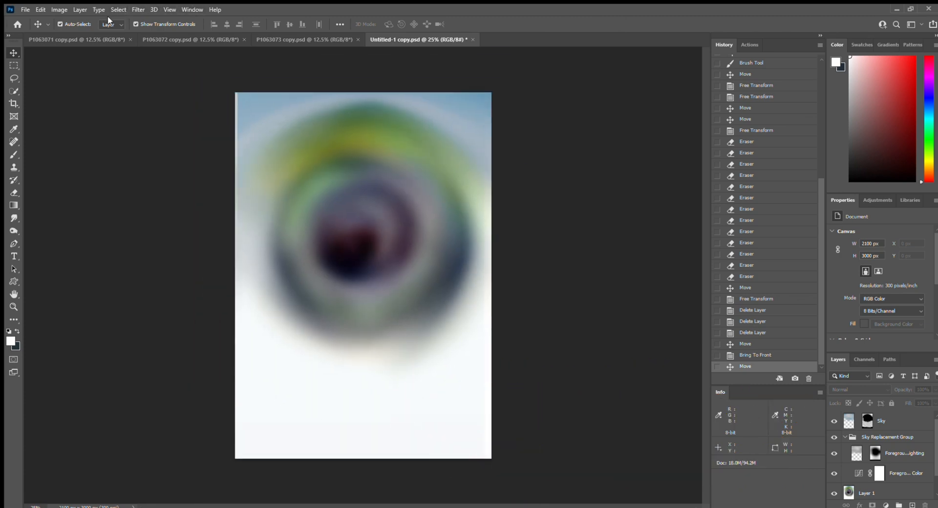
- Select the boy in P1063071 copy.psd and copy him onto a new layer with Ctrl+J
{"action": "left_click", "coordinate": [184, 36]}
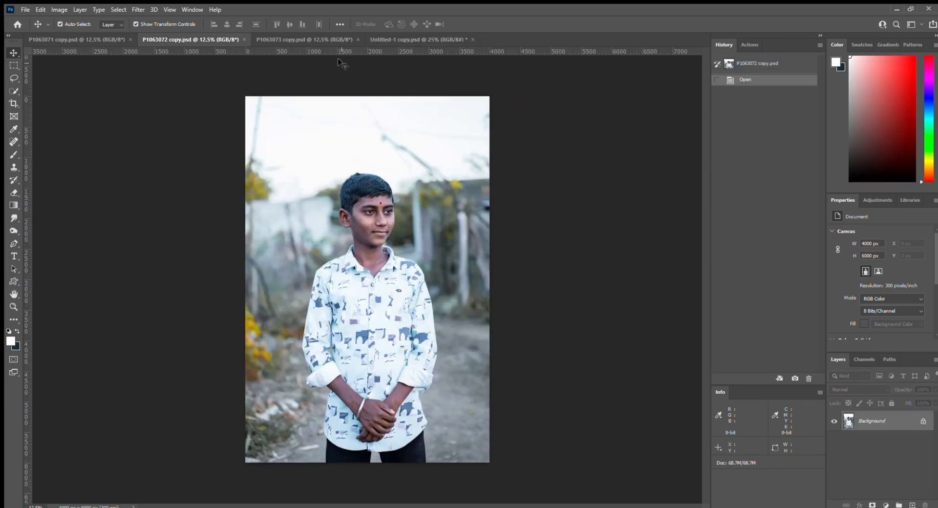
{"action": "left_click", "coordinate": [290, 38]}
{"action": "left_click", "coordinate": [418, 39]}
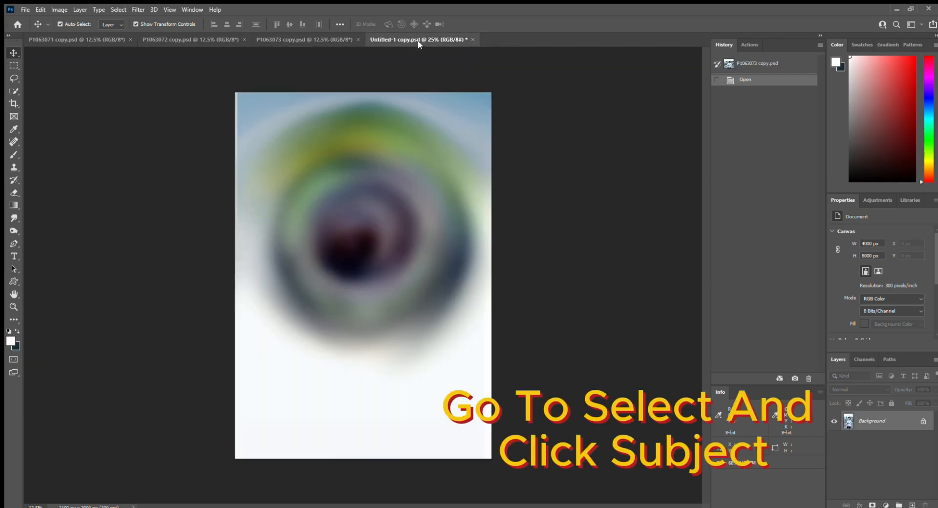
{"action": "left_click", "coordinate": [58, 40]}
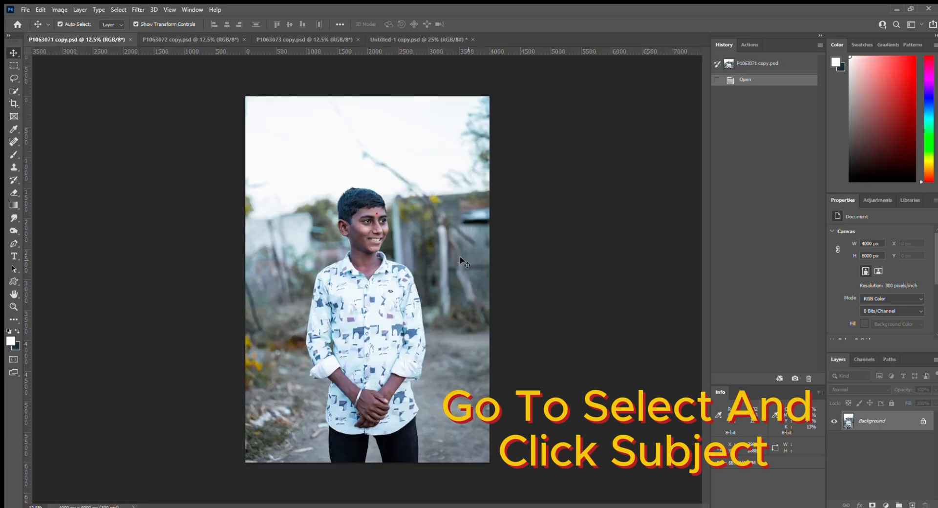
{"action": "scroll", "coordinate": [376, 248], "scroll_direction": "up", "scroll_amount": 1}
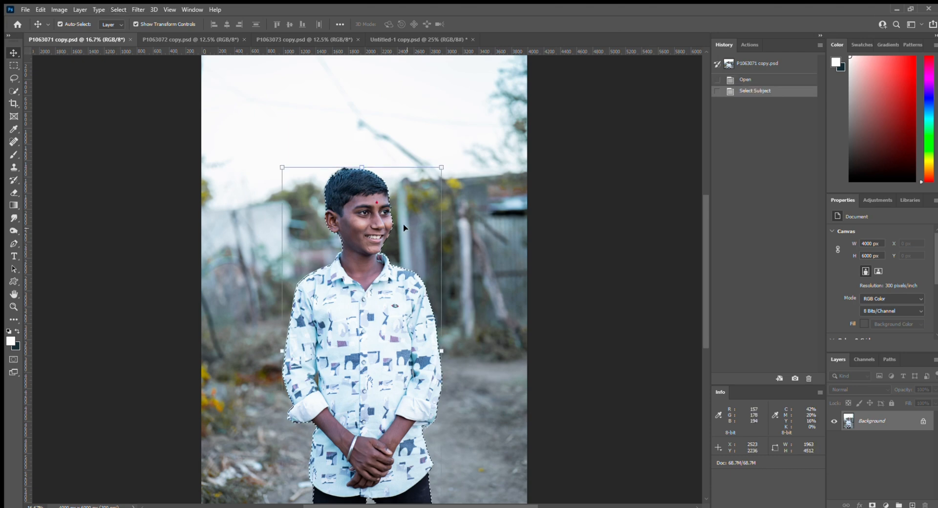
{"action": "key", "text": "ctrl+Tab"}
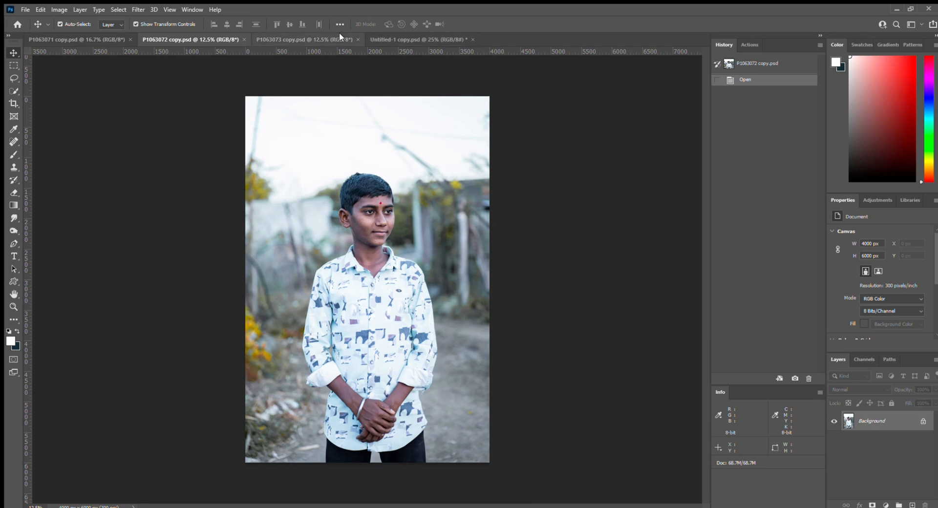
{"action": "left_click", "coordinate": [108, 38]}
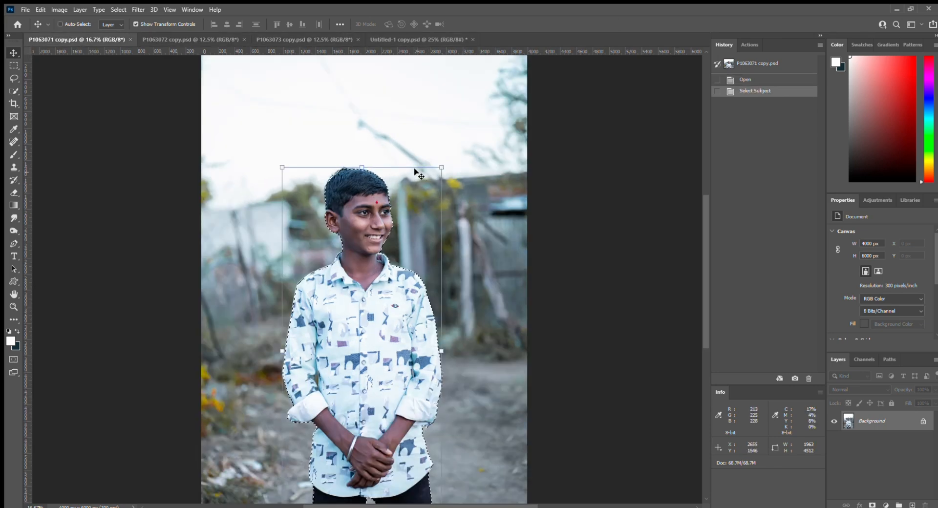
{"action": "key", "text": "ctrl+j"}
- Bring the boy into the poster as Layer 2, scaled to 1201 × 2759 px with his head at the top
{"action": "left_click_drag", "start_coordinate": [382, 302], "coordinate": [400, 259]}
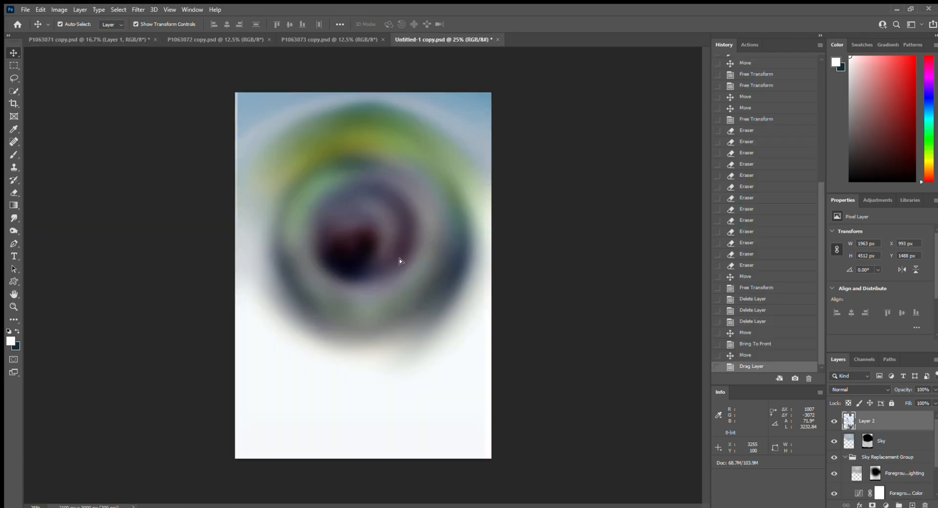
{"action": "left_click_drag", "start_coordinate": [420, 211], "coordinate": [381, 350]}
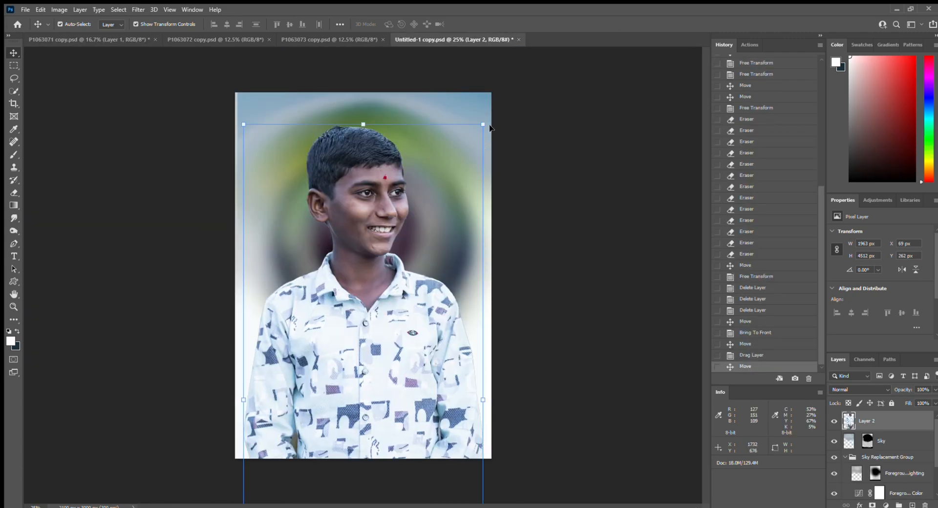
{"action": "left_click_drag", "start_coordinate": [483, 125], "coordinate": [423, 266]}
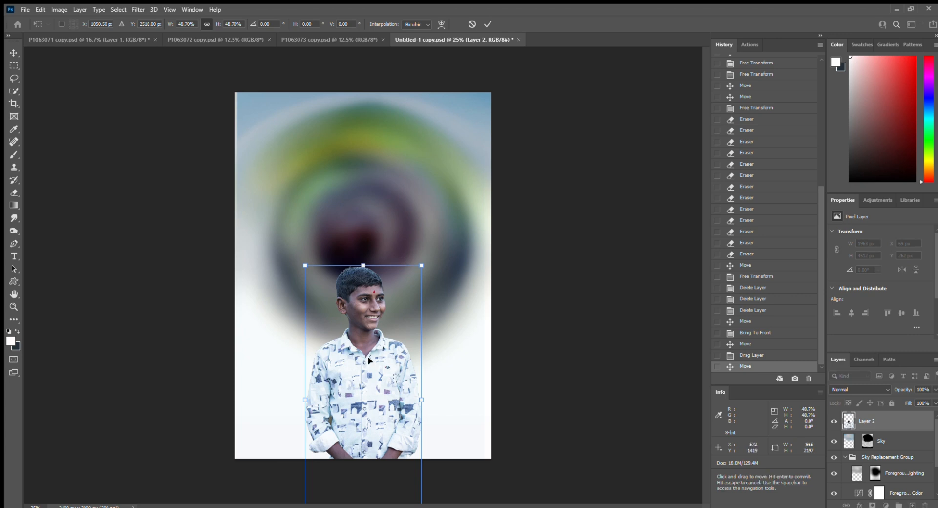
{"action": "left_click_drag", "start_coordinate": [368, 369], "coordinate": [392, 242]}
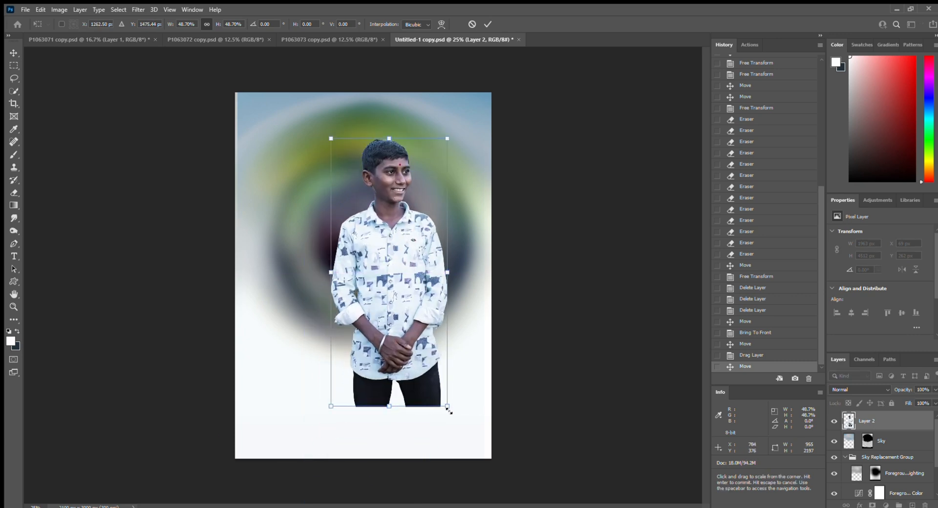
{"action": "left_click_drag", "start_coordinate": [447, 406], "coordinate": [484, 490]}
{"action": "left_click_drag", "start_coordinate": [416, 344], "coordinate": [379, 298]}
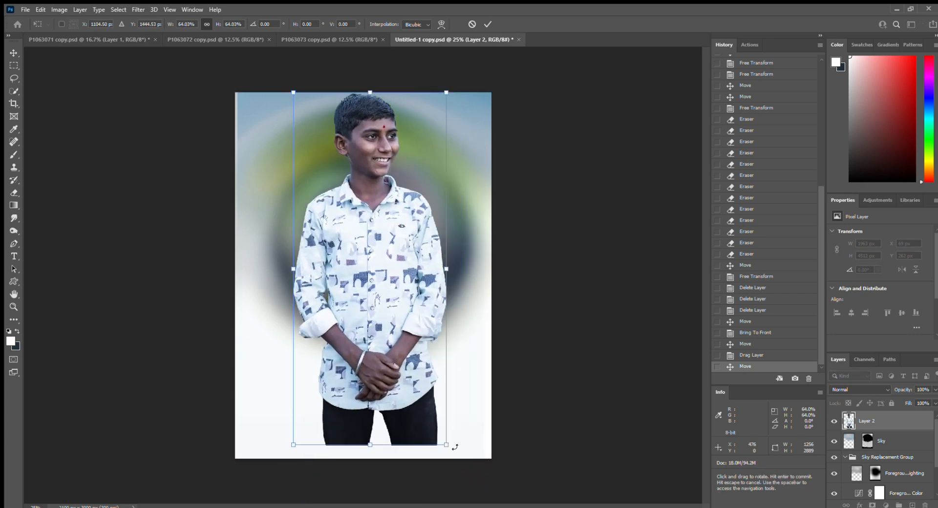
{"action": "left_click_drag", "start_coordinate": [446, 445], "coordinate": [453, 416]}
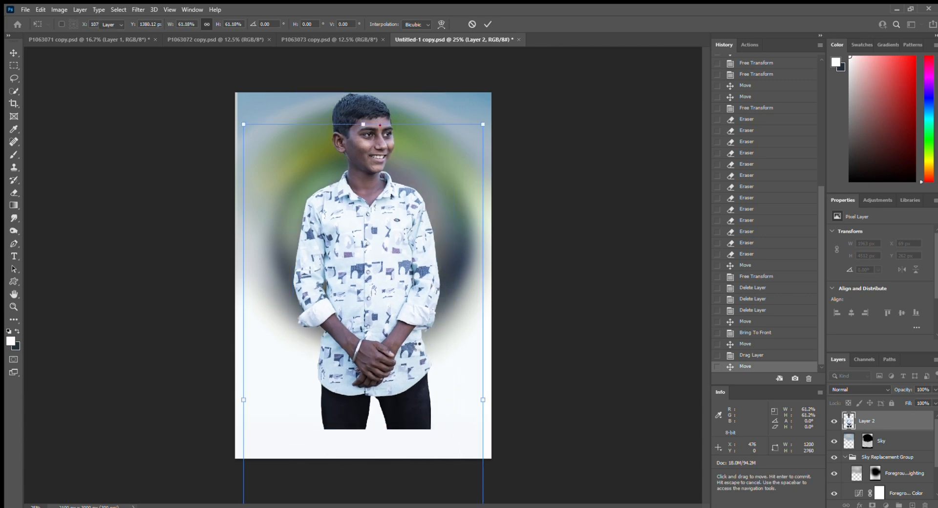
{"action": "key", "text": "Return"}
- Set the boy layer's blend mode to Luminosity and nudge him slightly down and right
{"action": "left_click", "coordinate": [885, 389]}
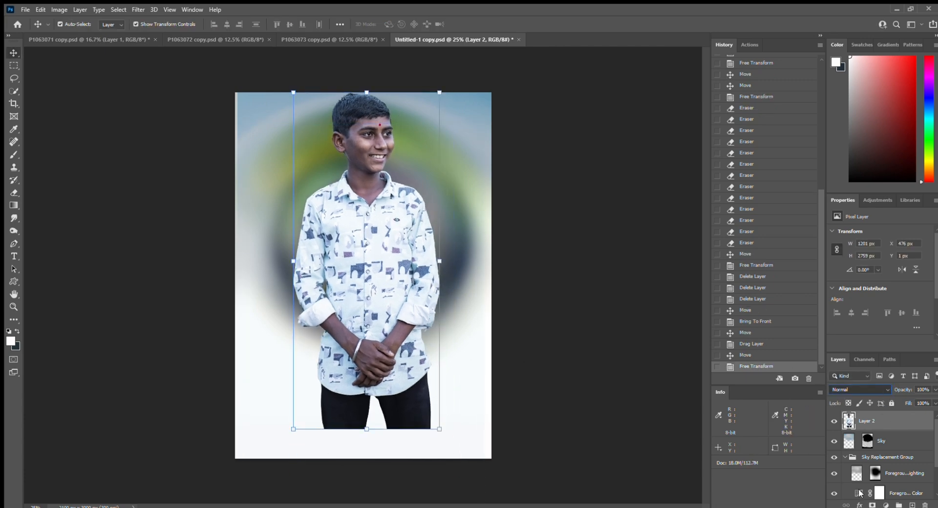
{"action": "left_click", "coordinate": [847, 502]}
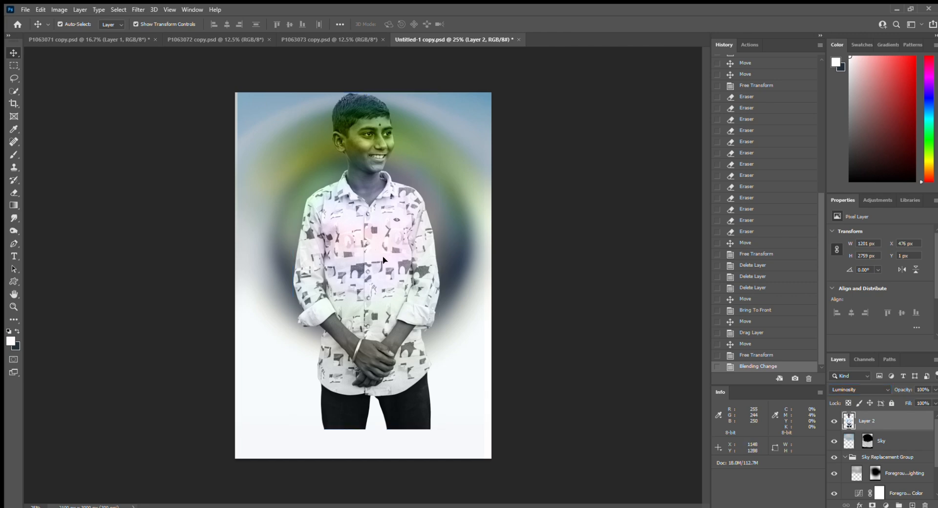
{"action": "left_click_drag", "start_coordinate": [371, 249], "coordinate": [385, 264]}
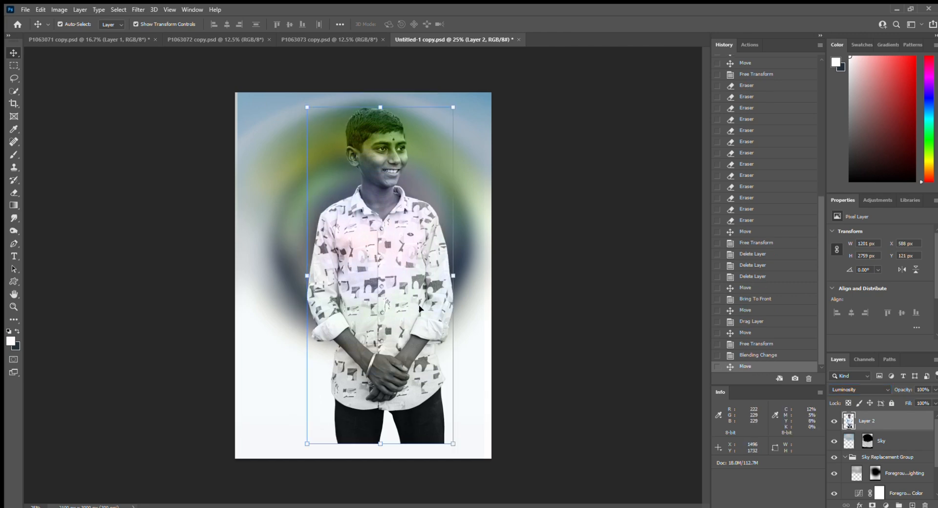
- Erase the boy's legs, hands and sleeves into the white base, then shift him slightly right
{"action": "key", "text": "e"}
{"action": "mouse_move", "coordinate": [501, 502]}
{"action": "left_mouse_down"}
{"action": "mouse_move", "coordinate": [472, 457]}
{"action": "mouse_move", "coordinate": [412, 482]}
{"action": "mouse_move", "coordinate": [335, 472]}
{"action": "left_mouse_up"}
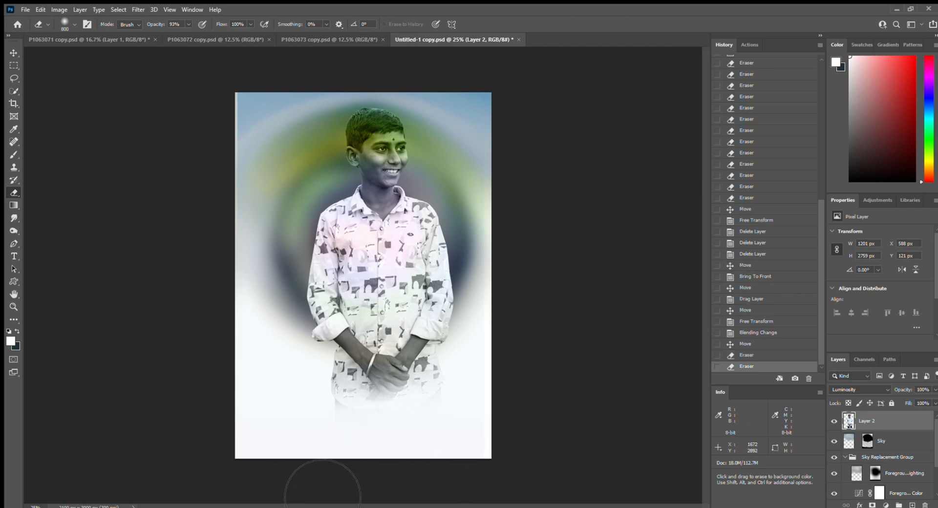
{"action": "mouse_move", "coordinate": [405, 481]}
{"action": "left_mouse_down"}
{"action": "mouse_move", "coordinate": [422, 462]}
{"action": "mouse_move", "coordinate": [528, 440]}
{"action": "mouse_move", "coordinate": [342, 435]}
{"action": "mouse_move", "coordinate": [542, 427]}
{"action": "mouse_move", "coordinate": [372, 454]}
{"action": "mouse_move", "coordinate": [540, 398]}
{"action": "mouse_move", "coordinate": [426, 424]}
{"action": "mouse_move", "coordinate": [482, 393]}
{"action": "mouse_move", "coordinate": [542, 330]}
{"action": "mouse_move", "coordinate": [466, 404]}
{"action": "mouse_move", "coordinate": [431, 418]}
{"action": "mouse_move", "coordinate": [526, 338]}
{"action": "mouse_move", "coordinate": [481, 382]}
{"action": "mouse_move", "coordinate": [350, 419]}
{"action": "mouse_move", "coordinate": [471, 371]}
{"action": "mouse_move", "coordinate": [356, 413]}
{"action": "mouse_move", "coordinate": [499, 388]}
{"action": "mouse_move", "coordinate": [421, 392]}
{"action": "left_mouse_up"}
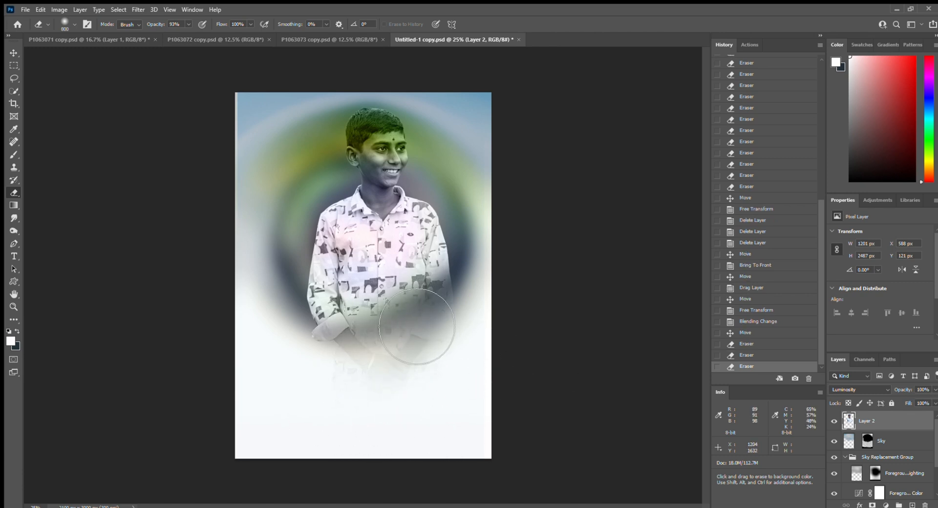
{"action": "key", "text": "v"}
{"action": "left_click_drag", "start_coordinate": [382, 234], "coordinate": [396, 229]}
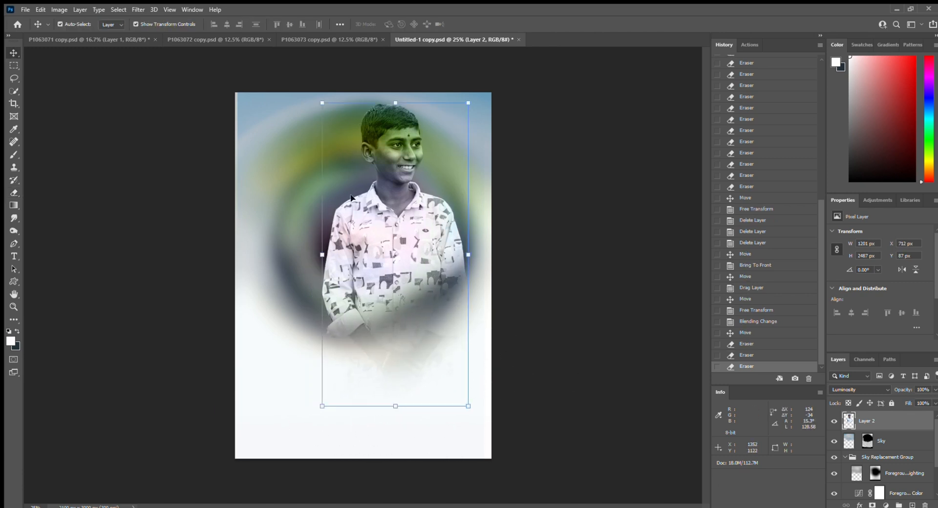
- Select the Foreground Lighting layer and sample colours from the image with the eyedropper
{"action": "left_click", "coordinate": [283, 147]}
{"action": "key", "text": "i"}
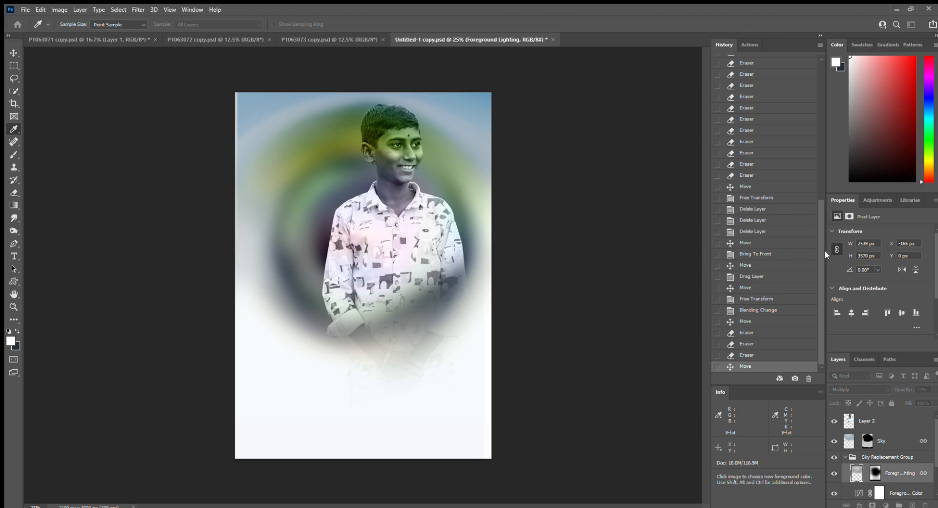
{"action": "key", "text": "v"}
{"action": "scroll", "coordinate": [910, 461], "scroll_direction": "down", "scroll_amount": 2}
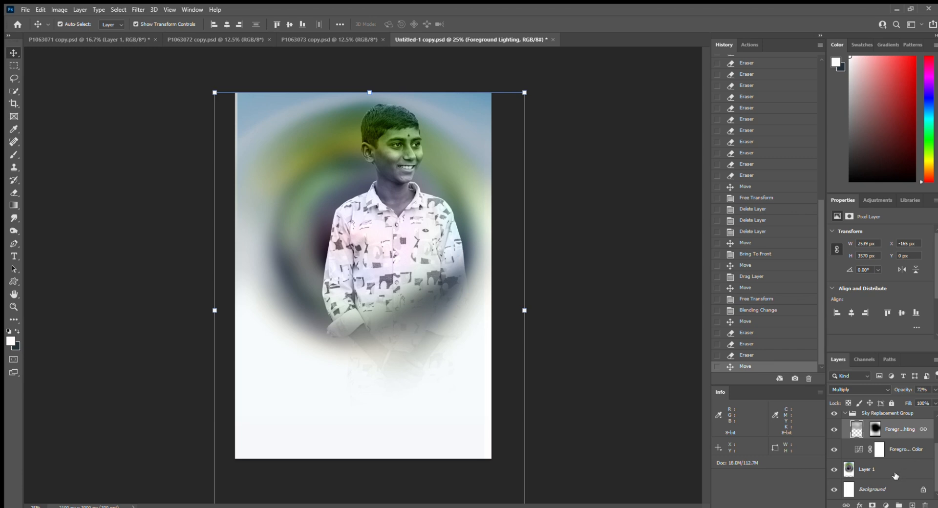
- Shift Layer 1's halo hue toward orange and olive, raise its saturation, and nudge the boy right
{"action": "left_click", "coordinate": [895, 476]}
{"action": "key", "text": "i"}
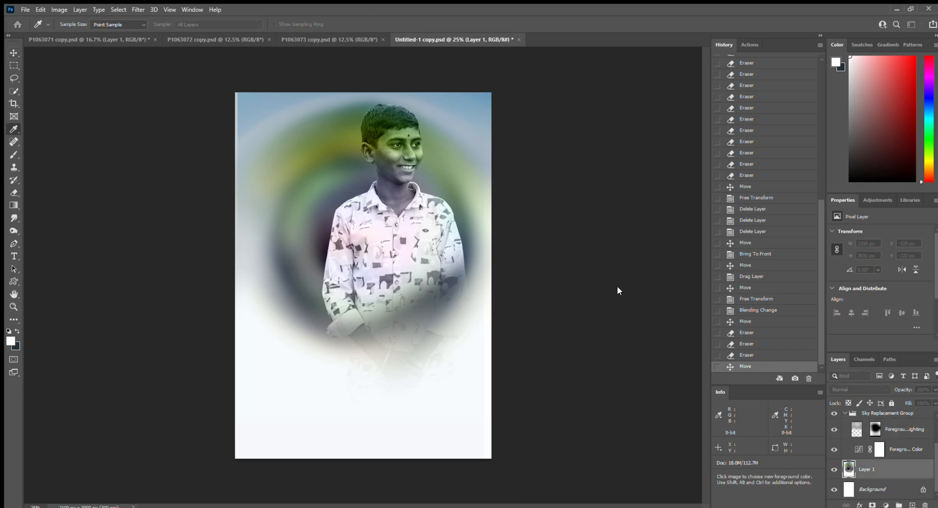
{"action": "left_click_drag", "start_coordinate": [737, 279], "coordinate": [673, 280]}
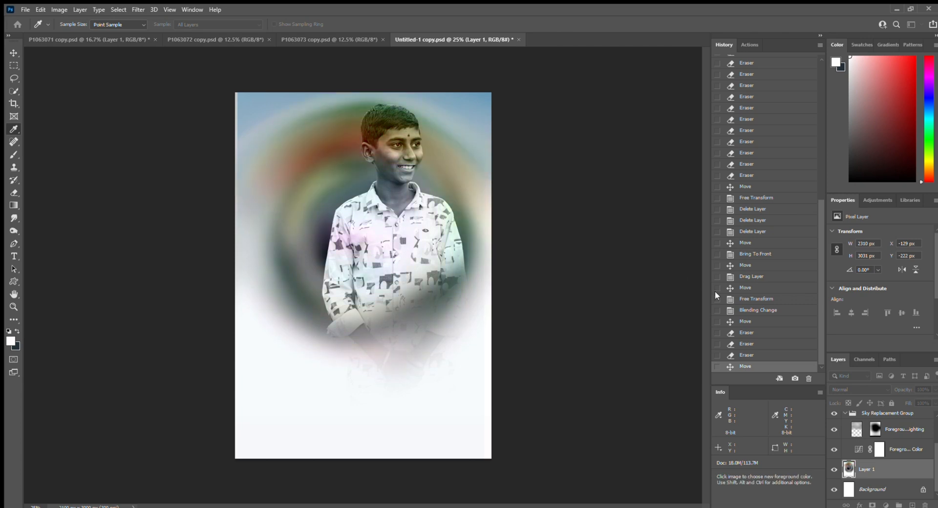
{"action": "left_click", "coordinate": [744, 300]}
{"action": "key", "text": "v"}
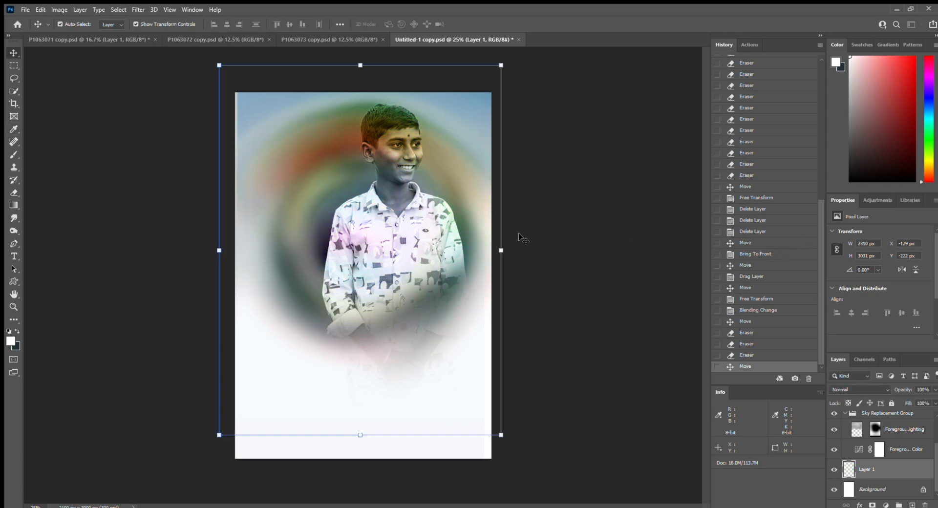
{"action": "mouse_move", "coordinate": [416, 241]}
{"action": "left_mouse_down"}
{"action": "mouse_move", "coordinate": [373, 241]}
{"action": "mouse_move", "coordinate": [431, 239]}
{"action": "mouse_move", "coordinate": [424, 243]}
{"action": "left_mouse_up"}
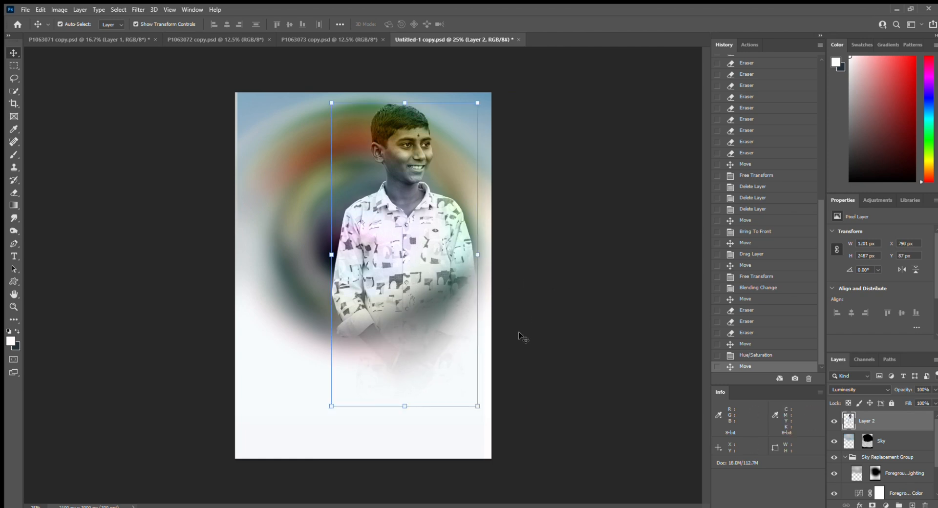
- Erase the bottom of the boy's shirt into white, then switch to the P1063073 photo
{"action": "key", "text": "e"}
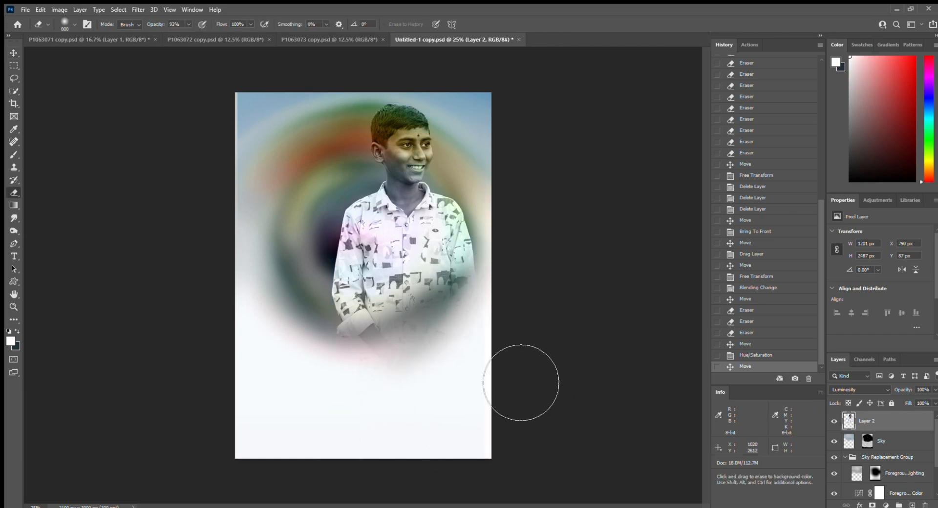
{"action": "mouse_move", "coordinate": [531, 342]}
{"action": "left_mouse_down"}
{"action": "mouse_move", "coordinate": [400, 405]}
{"action": "mouse_move", "coordinate": [383, 398]}
{"action": "mouse_move", "coordinate": [382, 388]}
{"action": "mouse_move", "coordinate": [546, 376]}
{"action": "mouse_move", "coordinate": [533, 315]}
{"action": "left_mouse_up"}
{"action": "left_click", "coordinate": [330, 39]}
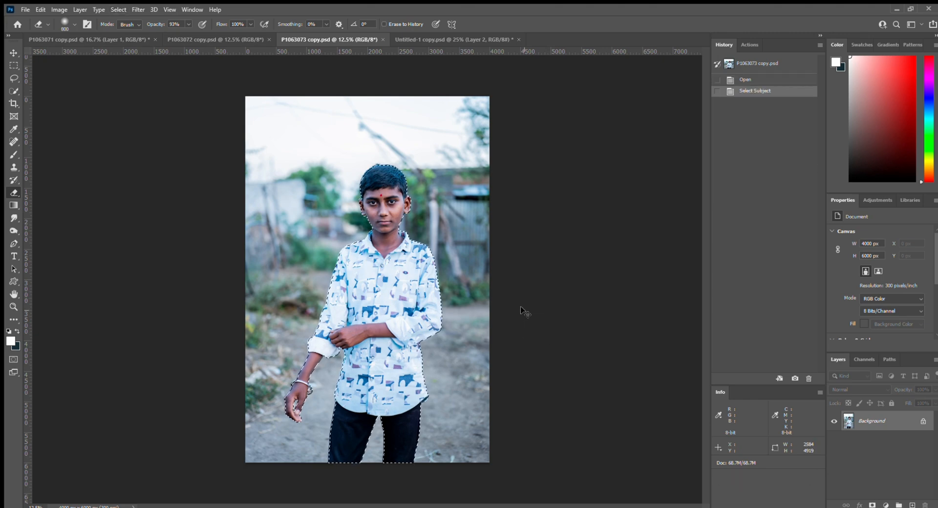
- Paste the standing boy into the poster, scale him to about 46%, and position both boys
{"action": "key", "text": "ctrl+Tab"}
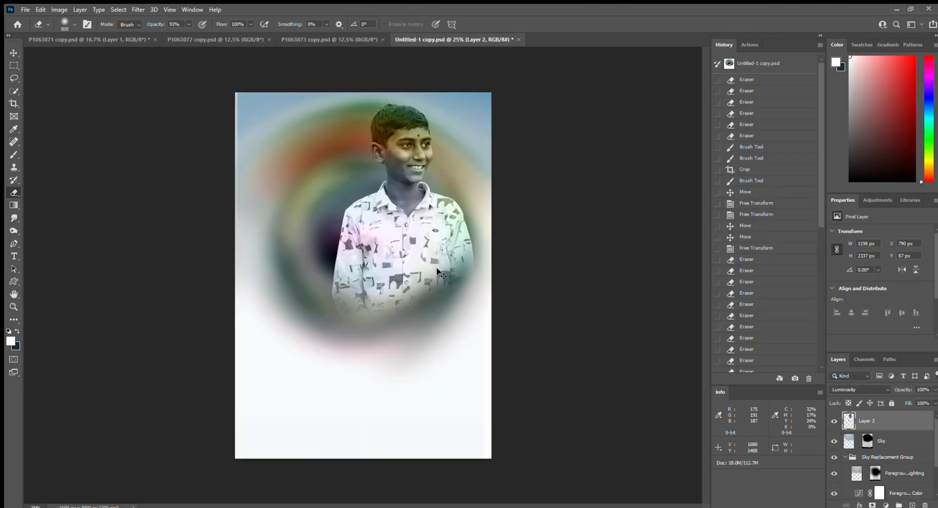
{"action": "key", "text": "ctrl+v"}
{"action": "key", "text": "v"}
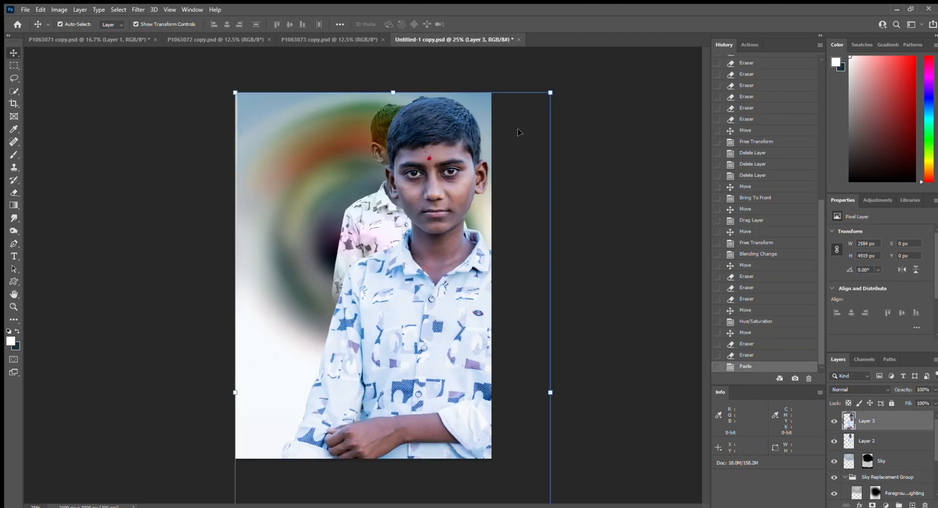
{"action": "left_click_drag", "start_coordinate": [551, 91], "coordinate": [472, 241]}
{"action": "left_click_drag", "start_coordinate": [422, 311], "coordinate": [382, 229]}
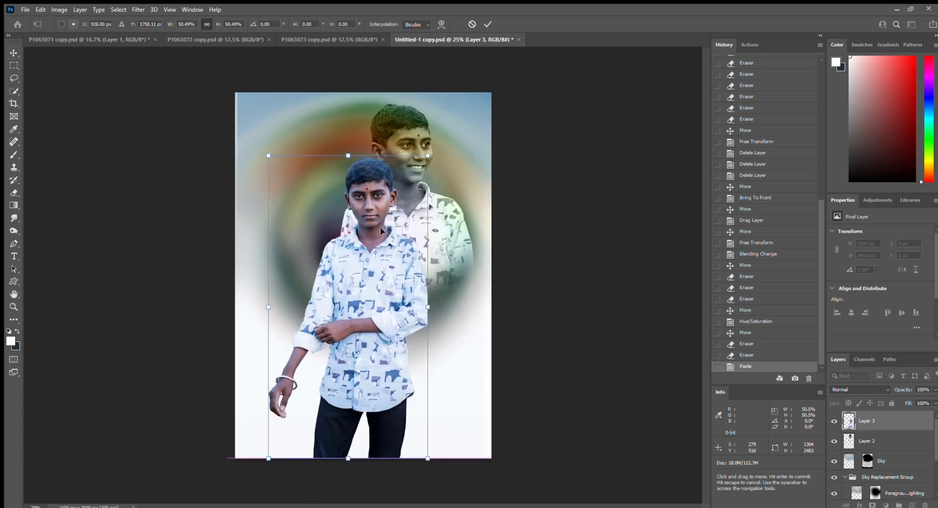
{"action": "left_click_drag", "start_coordinate": [430, 157], "coordinate": [384, 235]}
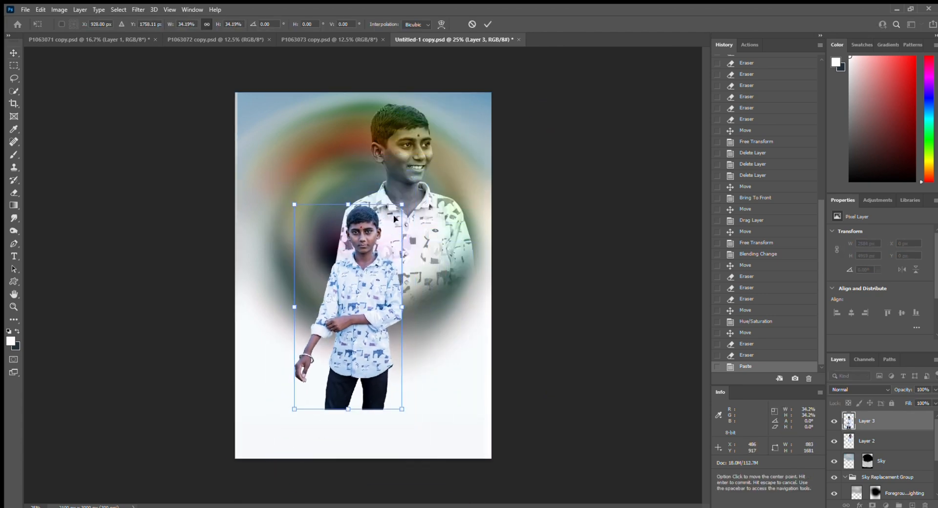
{"action": "left_click_drag", "start_coordinate": [376, 298], "coordinate": [377, 221]}
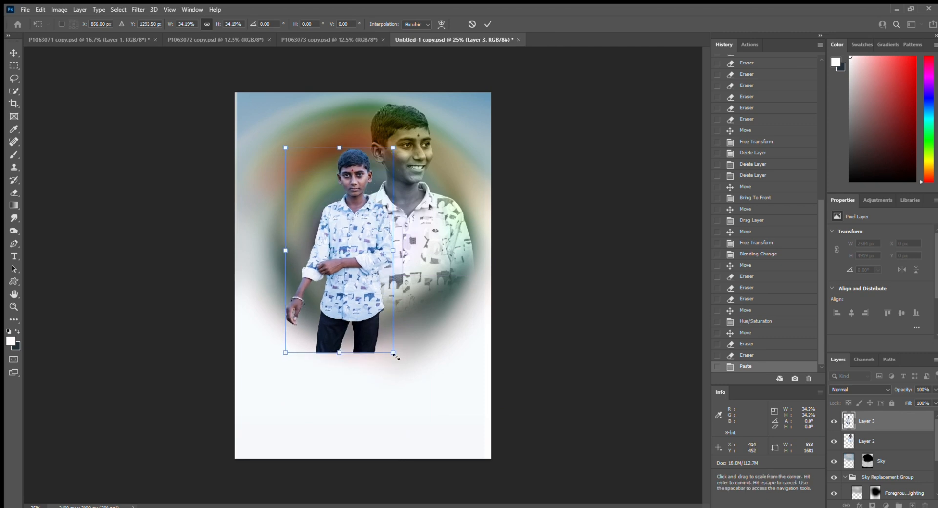
{"action": "left_click_drag", "start_coordinate": [394, 353], "coordinate": [370, 328]}
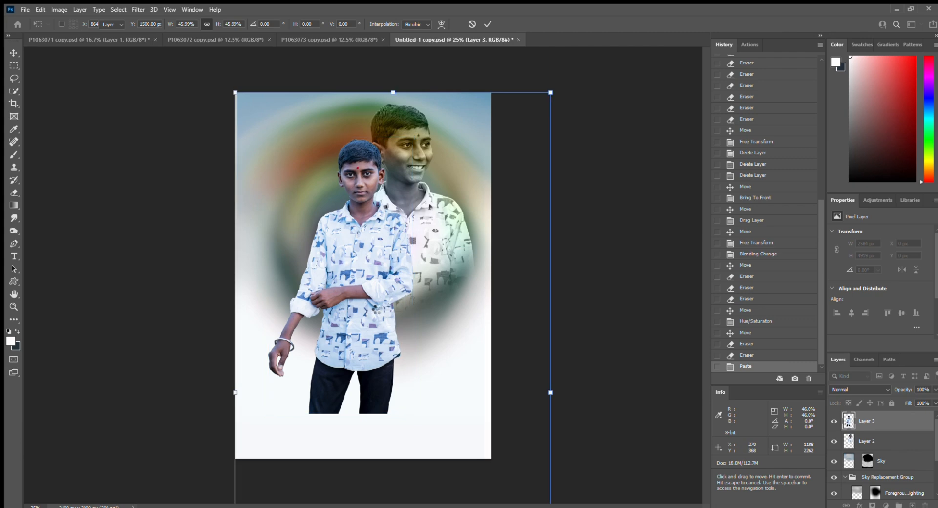
{"action": "key", "text": "Return"}
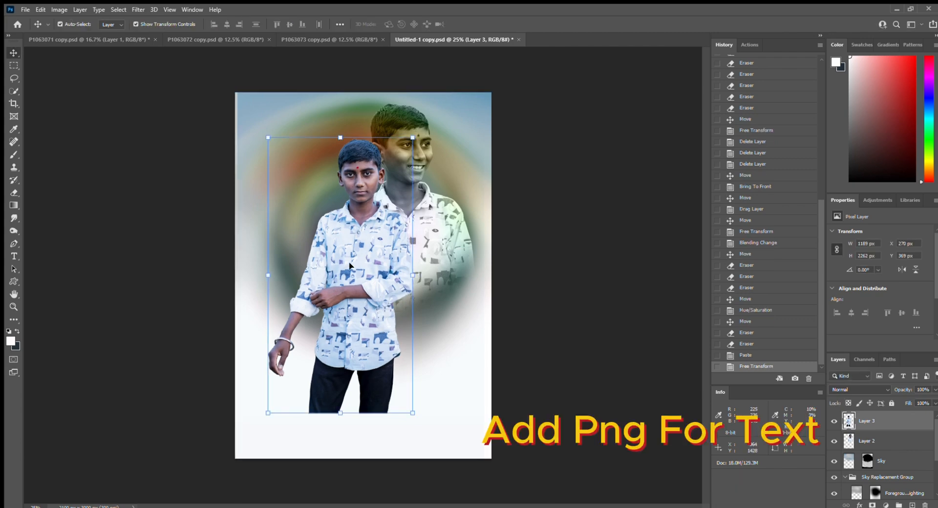
{"action": "left_click_drag", "start_coordinate": [350, 266], "coordinate": [356, 279]}
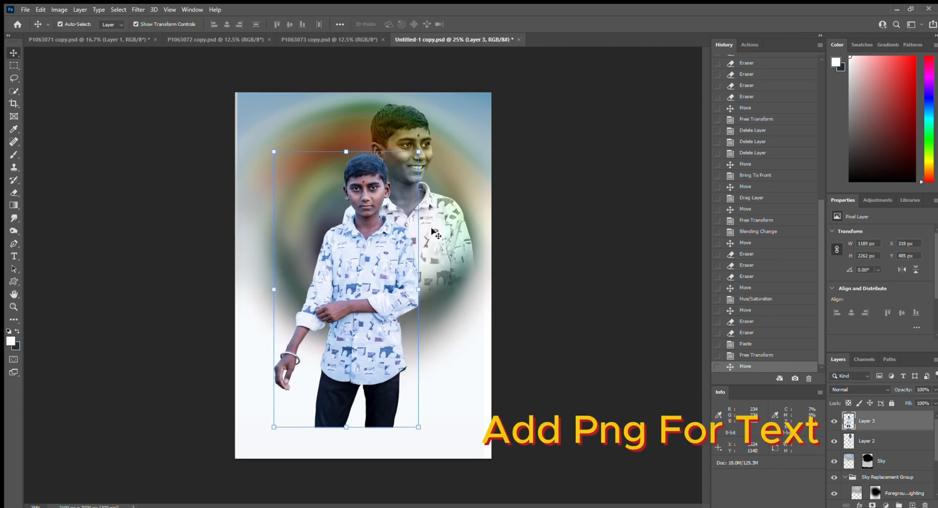
{"action": "left_click_drag", "start_coordinate": [433, 231], "coordinate": [438, 228]}
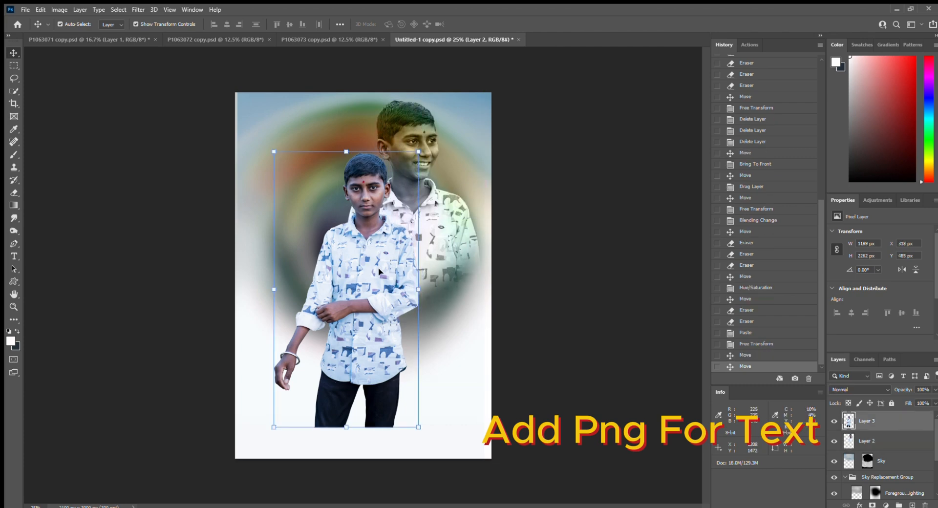
{"action": "left_click_drag", "start_coordinate": [378, 268], "coordinate": [379, 267]}
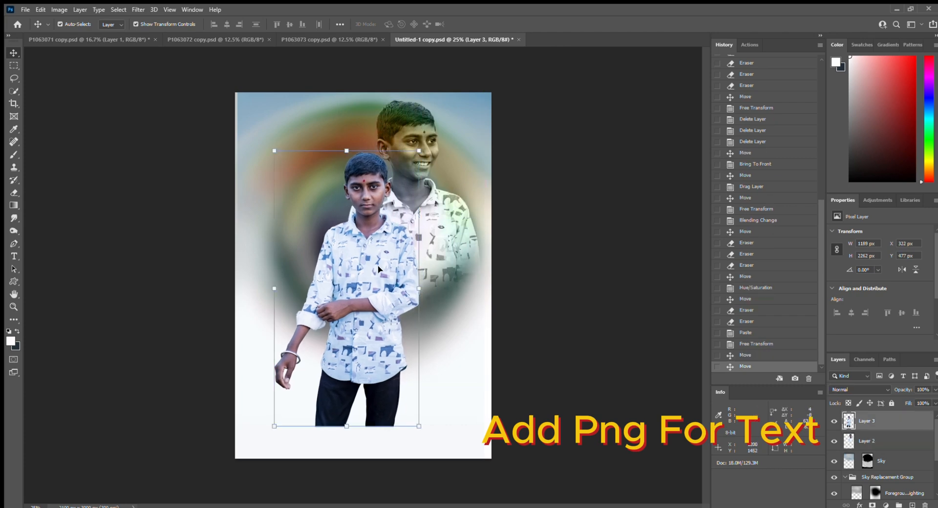
- Erase the second boy's legs so they fade into the white base
{"action": "key", "text": "e"}
{"action": "mouse_move", "coordinate": [435, 450]}
{"action": "left_mouse_down"}
{"action": "mouse_move", "coordinate": [372, 476]}
{"action": "mouse_move", "coordinate": [332, 475]}
{"action": "mouse_move", "coordinate": [460, 460]}
{"action": "mouse_move", "coordinate": [341, 480]}
{"action": "mouse_move", "coordinate": [455, 457]}
{"action": "mouse_move", "coordinate": [348, 476]}
{"action": "mouse_move", "coordinate": [342, 463]}
{"action": "mouse_move", "coordinate": [350, 472]}
{"action": "mouse_move", "coordinate": [446, 462]}
{"action": "mouse_move", "coordinate": [387, 478]}
{"action": "mouse_move", "coordinate": [450, 459]}
{"action": "left_mouse_up"}
{"action": "left_click_drag", "start_coordinate": [492, 438], "coordinate": [442, 492]}
{"action": "key", "text": "ctrl+space"}
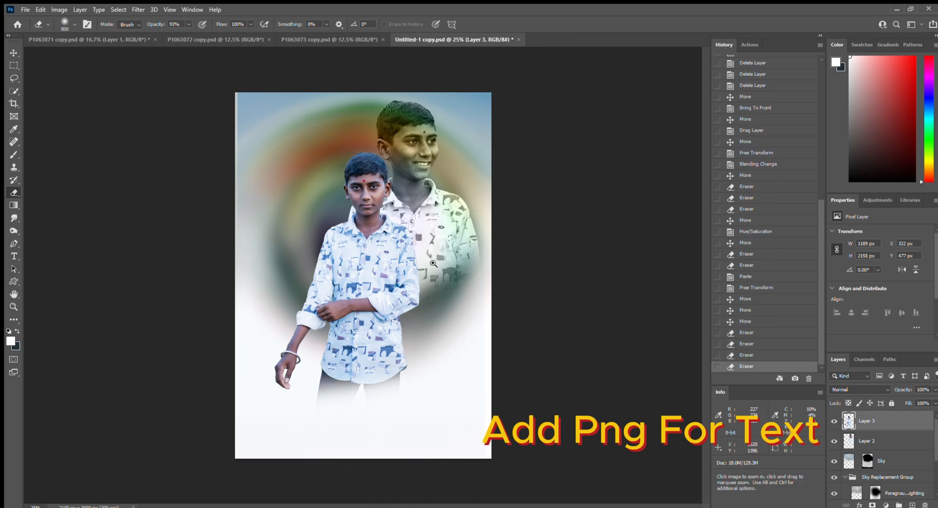
{"action": "left_click", "coordinate": [434, 264]}
{"action": "left_click_drag", "start_coordinate": [439, 257], "coordinate": [445, 285]}
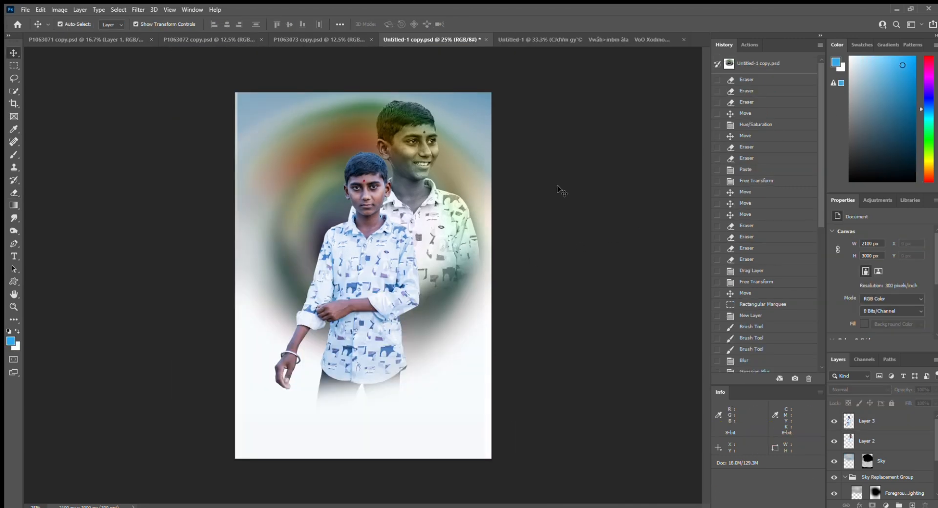
- Drag the Marathi text layer from Untitled-1 into the poster document
{"action": "left_click", "coordinate": [445, 192], "text": "ctrl"}
{"action": "left_click", "coordinate": [444, 192], "text": "ctrl"}
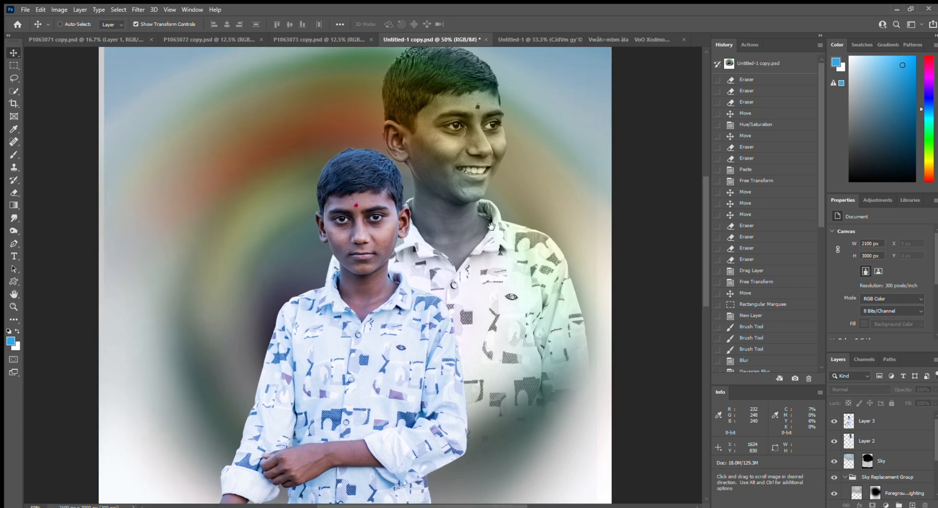
{"action": "left_click", "coordinate": [553, 39]}
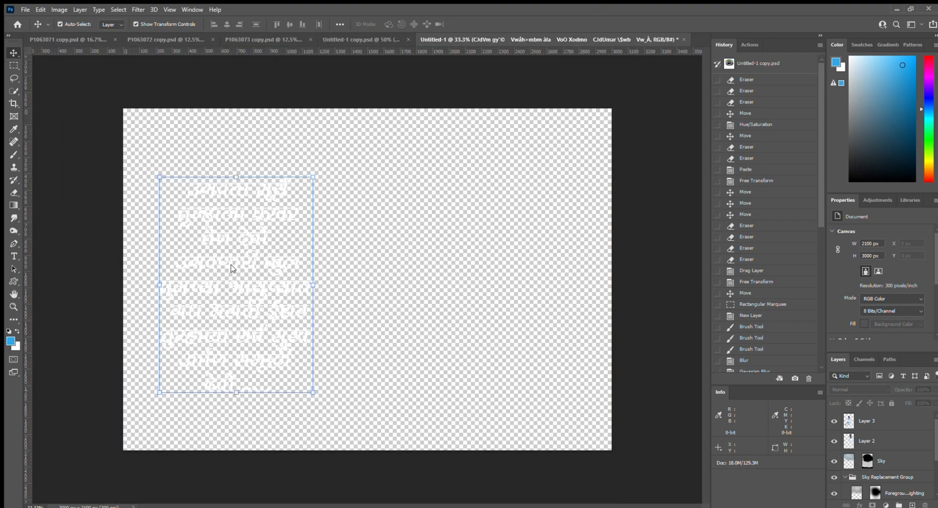
{"action": "left_click_drag", "start_coordinate": [241, 263], "coordinate": [284, 146]}
{"action": "left_click_drag", "start_coordinate": [231, 175], "coordinate": [239, 168]}
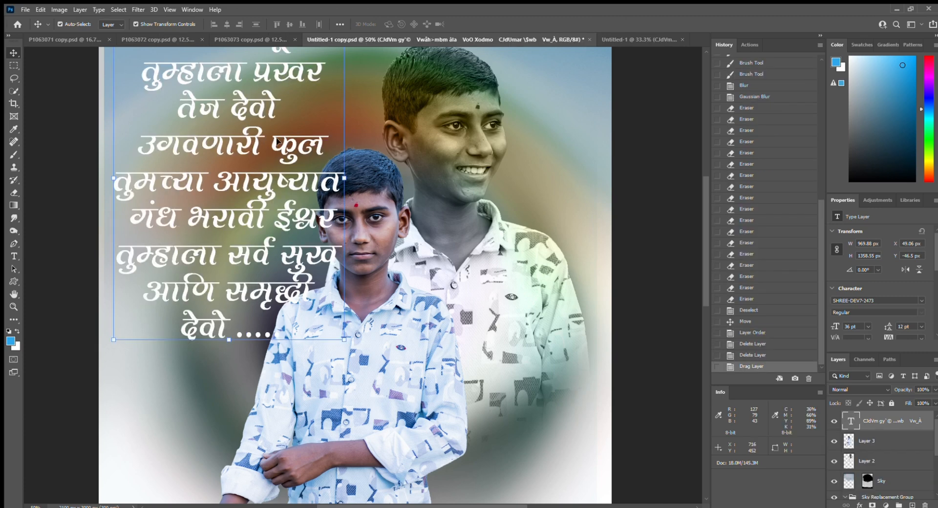
- Scale the Marathi text to about 39%, place it upper left, and marquee a rectangle around it
{"action": "left_click_drag", "start_coordinate": [288, 149], "coordinate": [291, 237]}
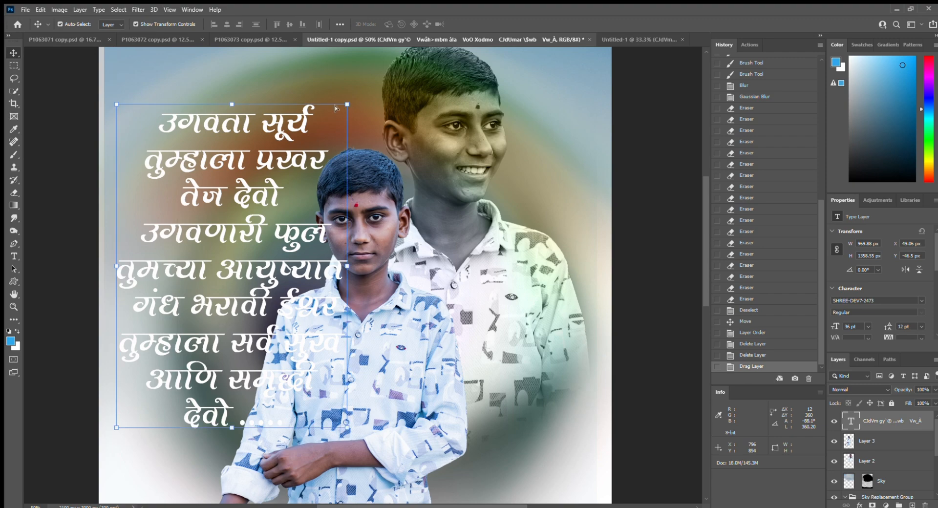
{"action": "left_click_drag", "start_coordinate": [317, 145], "coordinate": [190, 99]}
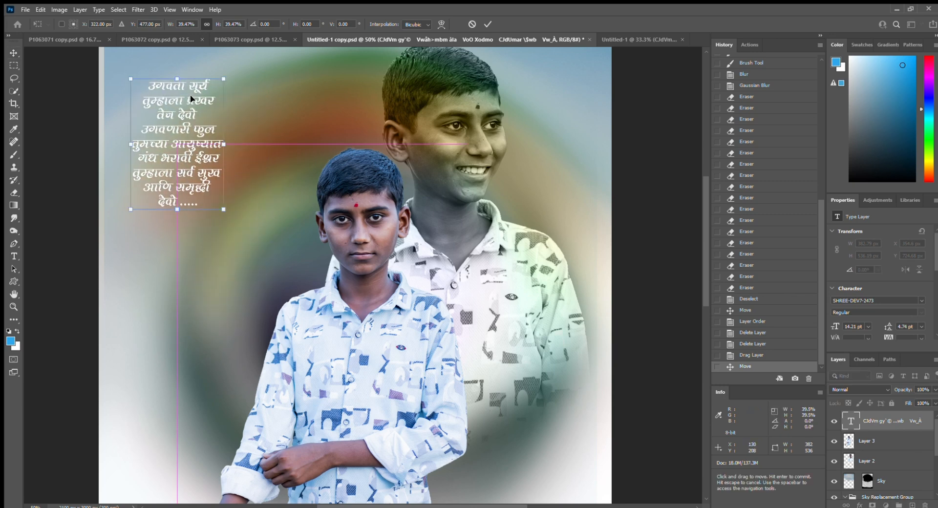
{"action": "key", "text": "Return"}
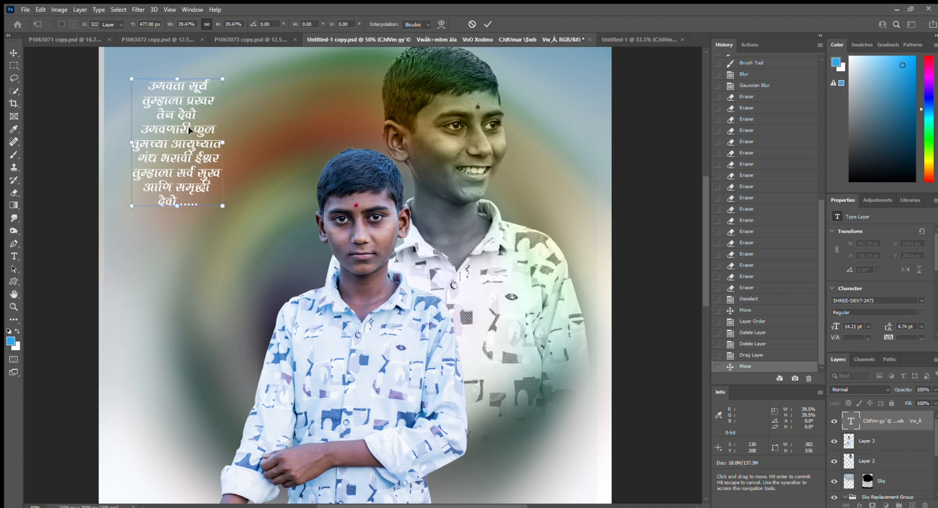
{"action": "left_click_drag", "start_coordinate": [190, 99], "coordinate": [193, 87]}
{"action": "scroll", "coordinate": [198, 169], "scroll_direction": "up", "scroll_amount": 3}
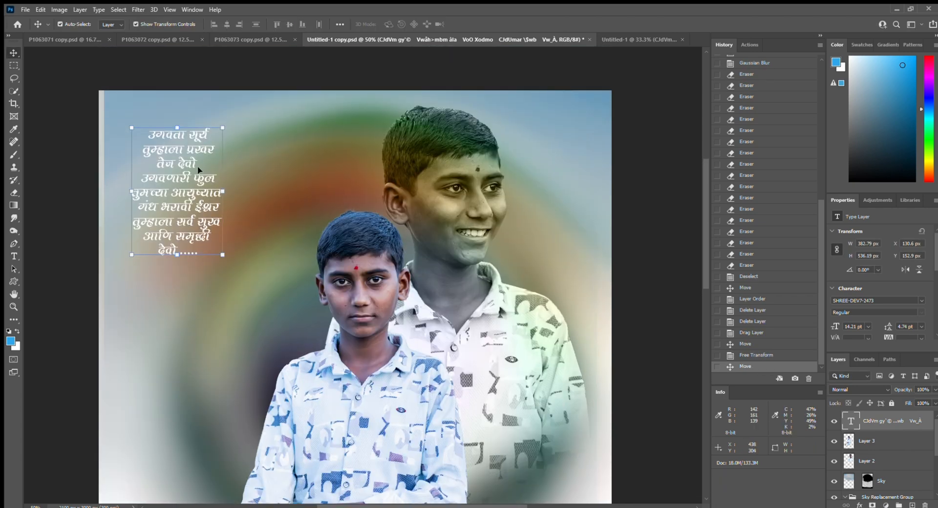
{"action": "left_click_drag", "start_coordinate": [198, 178], "coordinate": [201, 181]}
{"action": "key", "text": "m"}
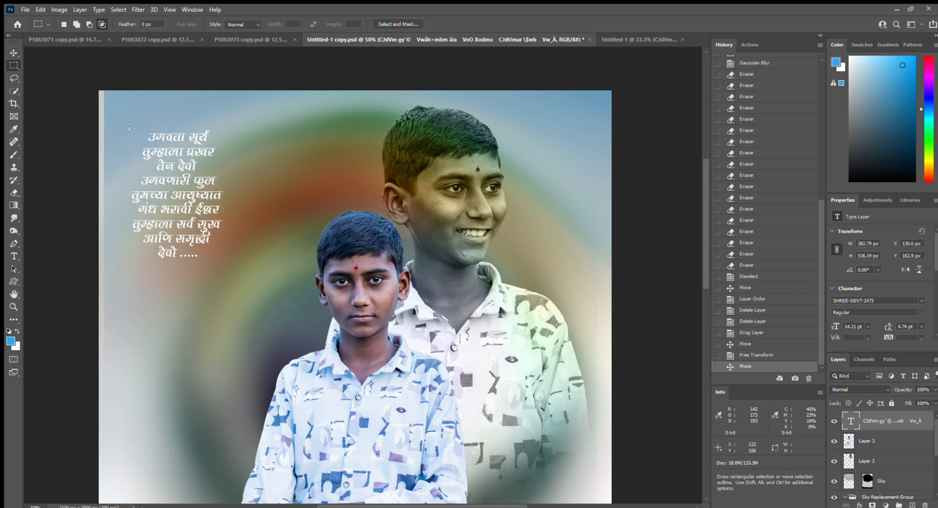
{"action": "left_click_drag", "start_coordinate": [149, 162], "coordinate": [228, 276]}
- On a new layer, paint the selected rectangle solid blue
{"action": "left_click", "coordinate": [914, 504]}
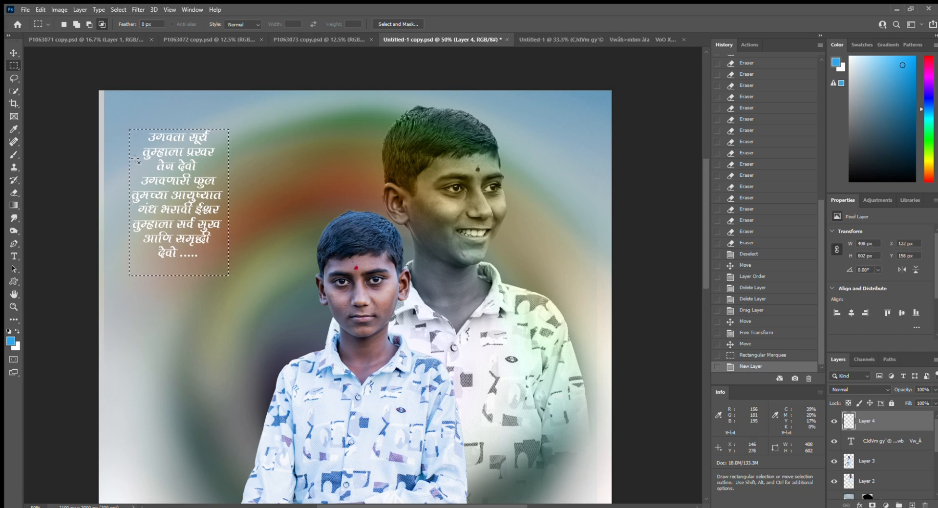
{"action": "key", "text": "b"}
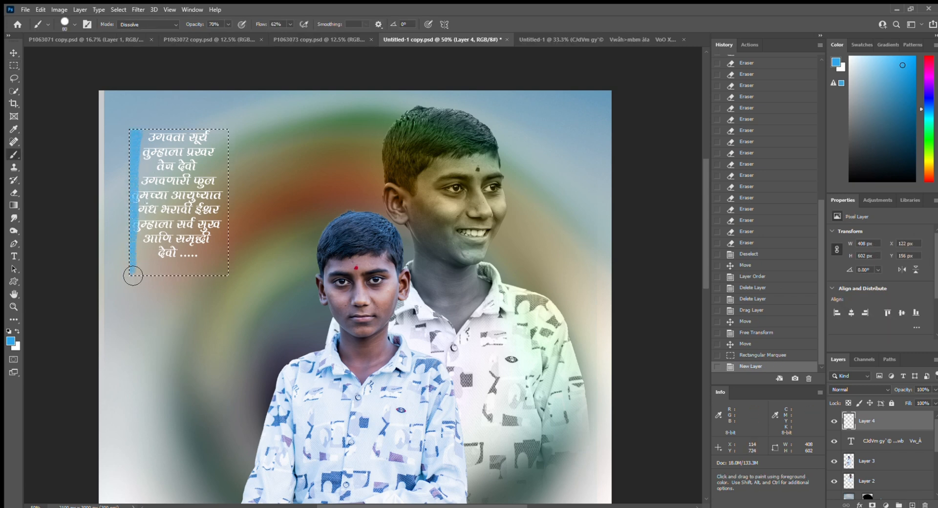
{"action": "left_click_drag", "start_coordinate": [133, 275], "coordinate": [259, 272]}
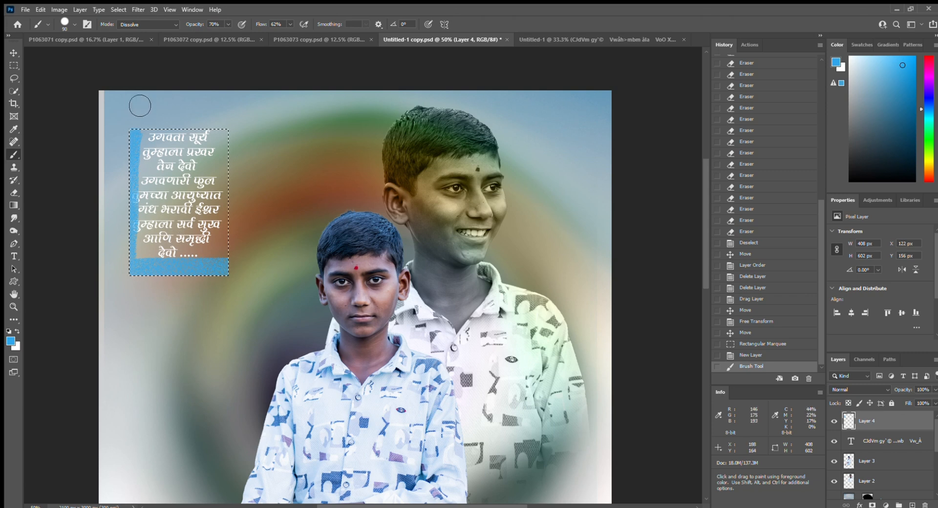
{"action": "mouse_move", "coordinate": [185, 146]}
{"action": "left_mouse_down"}
{"action": "mouse_move", "coordinate": [182, 268]}
{"action": "mouse_move", "coordinate": [231, 226]}
{"action": "mouse_move", "coordinate": [234, 184]}
{"action": "mouse_move", "coordinate": [235, 274]}
{"action": "mouse_move", "coordinate": [251, 172]}
{"action": "mouse_move", "coordinate": [231, 261]}
{"action": "mouse_move", "coordinate": [199, 259]}
{"action": "mouse_move", "coordinate": [180, 282]}
{"action": "mouse_move", "coordinate": [171, 151]}
{"action": "left_mouse_up"}
{"action": "mouse_move", "coordinate": [228, 247]}
{"action": "left_mouse_down"}
{"action": "mouse_move", "coordinate": [239, 181]}
{"action": "mouse_move", "coordinate": [217, 135]}
{"action": "left_mouse_up"}
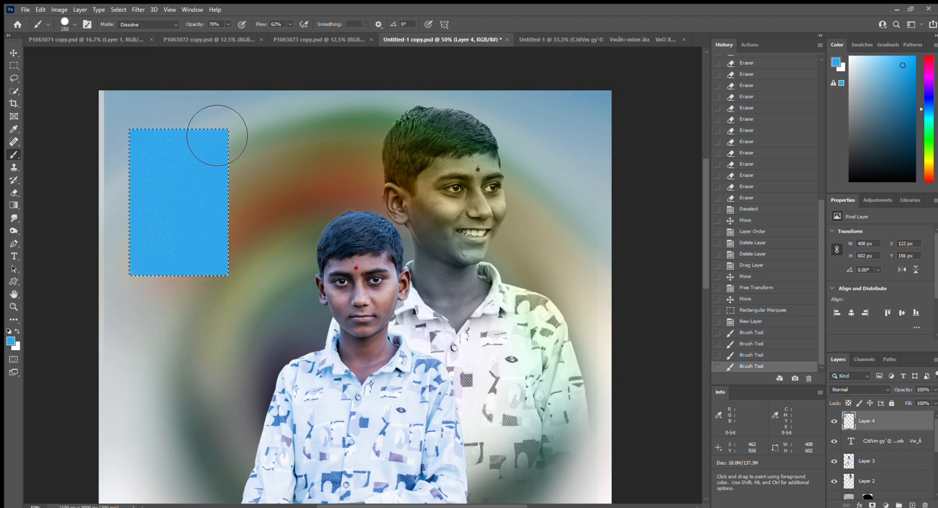
{"action": "left_click_drag", "start_coordinate": [171, 183], "coordinate": [171, 180]}
{"action": "mouse_move", "coordinate": [173, 350]}
{"action": "left_mouse_down"}
{"action": "mouse_move", "coordinate": [242, 163]}
{"action": "mouse_move", "coordinate": [191, 219]}
{"action": "left_mouse_up"}
{"action": "mouse_move", "coordinate": [172, 350]}
{"action": "left_mouse_down"}
{"action": "mouse_move", "coordinate": [279, 249]}
{"action": "mouse_move", "coordinate": [233, 159]}
{"action": "mouse_move", "coordinate": [221, 185]}
{"action": "mouse_move", "coordinate": [152, 209]}
{"action": "mouse_move", "coordinate": [176, 267]}
{"action": "mouse_move", "coordinate": [222, 239]}
{"action": "mouse_move", "coordinate": [242, 314]}
{"action": "mouse_move", "coordinate": [239, 290]}
{"action": "mouse_move", "coordinate": [143, 228]}
{"action": "mouse_move", "coordinate": [165, 231]}
{"action": "mouse_move", "coordinate": [200, 331]}
{"action": "mouse_move", "coordinate": [253, 304]}
{"action": "mouse_move", "coordinate": [225, 152]}
{"action": "mouse_move", "coordinate": [238, 295]}
{"action": "mouse_move", "coordinate": [247, 275]}
{"action": "left_mouse_up"}
- Cut the blue out of the text area, leaving a bar along the left edge
{"action": "key", "text": "m"}
{"action": "key", "text": "ctrl+d"}
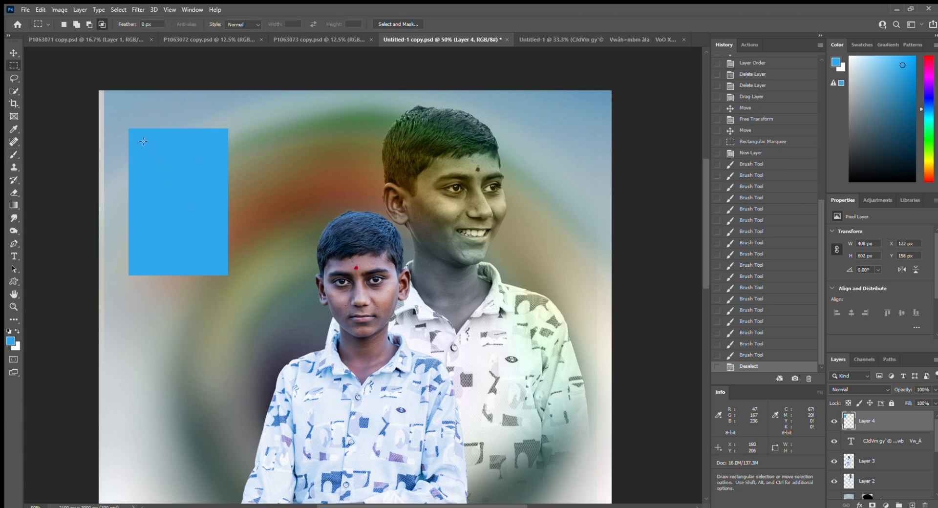
{"action": "left_click_drag", "start_coordinate": [181, 202], "coordinate": [225, 275]}
{"action": "left_click_drag", "start_coordinate": [145, 149], "coordinate": [234, 290]}
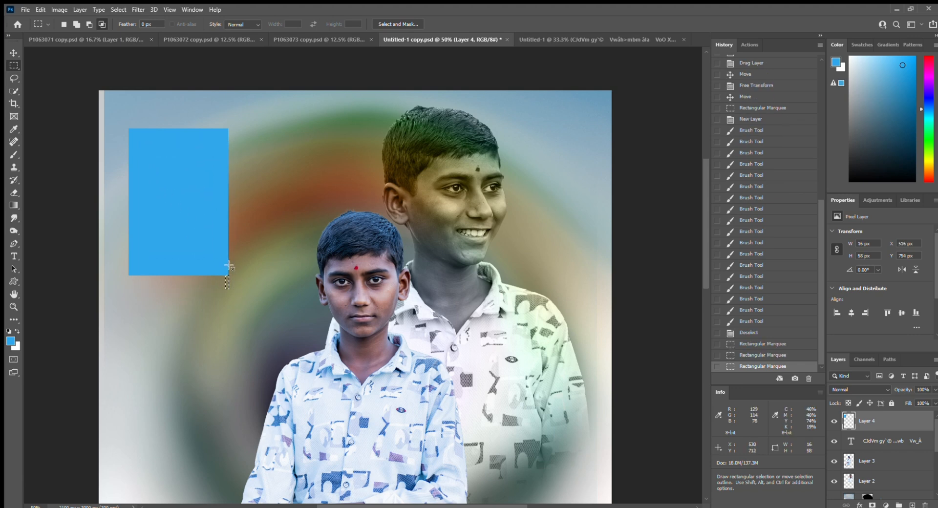
{"action": "left_click", "coordinate": [178, 197]}
{"action": "left_click_drag", "start_coordinate": [169, 187], "coordinate": [252, 306]}
{"action": "key", "text": "ctrl+x"}
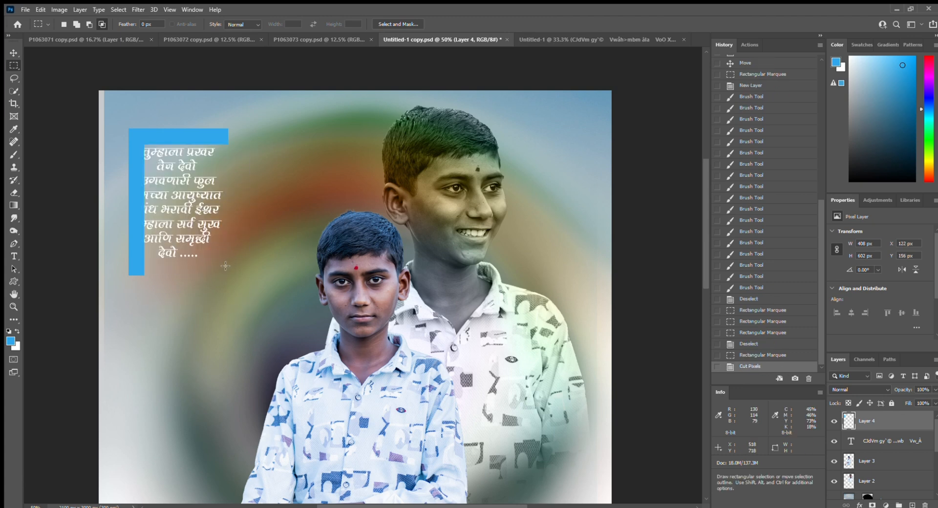
- With a smaller eraser, erase blue to reveal the top text line
{"action": "key", "text": "e"}
{"action": "scroll", "coordinate": [193, 188], "scroll_direction": "up", "scroll_amount": 1}
{"action": "key", "text": "bracketleft"}
{"action": "key", "text": "bracketleft"}
{"action": "key", "text": "bracketleft"}
{"action": "key", "text": "bracketleft"}
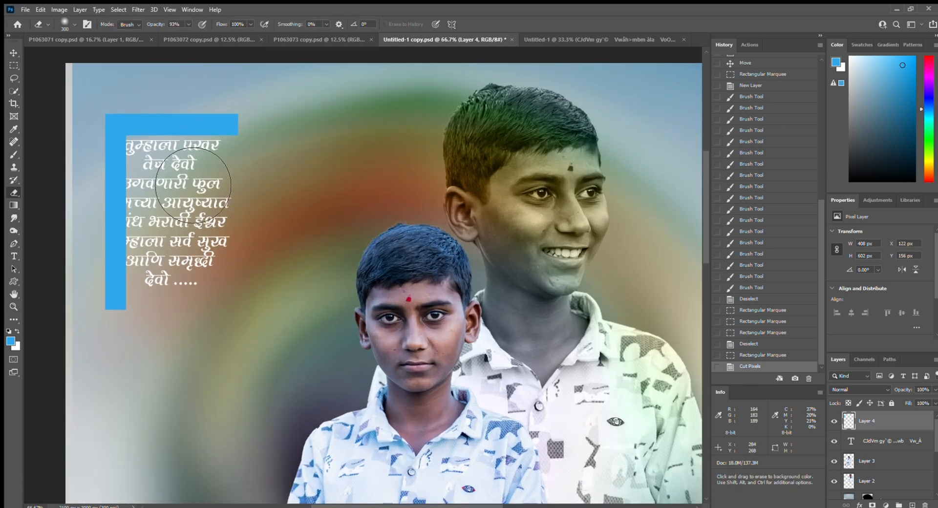
{"action": "mouse_move", "coordinate": [151, 161]}
{"action": "left_mouse_down"}
{"action": "mouse_move", "coordinate": [247, 165]}
{"action": "mouse_move", "coordinate": [155, 165]}
{"action": "mouse_move", "coordinate": [148, 325]}
{"action": "mouse_move", "coordinate": [157, 244]}
{"action": "mouse_move", "coordinate": [159, 291]}
{"action": "mouse_move", "coordinate": [176, 244]}
{"action": "mouse_move", "coordinate": [166, 190]}
{"action": "left_mouse_up"}
- Move the blue bar up-left and paint rough blue texture down the verse with a smaller brush
{"action": "key", "text": "v"}
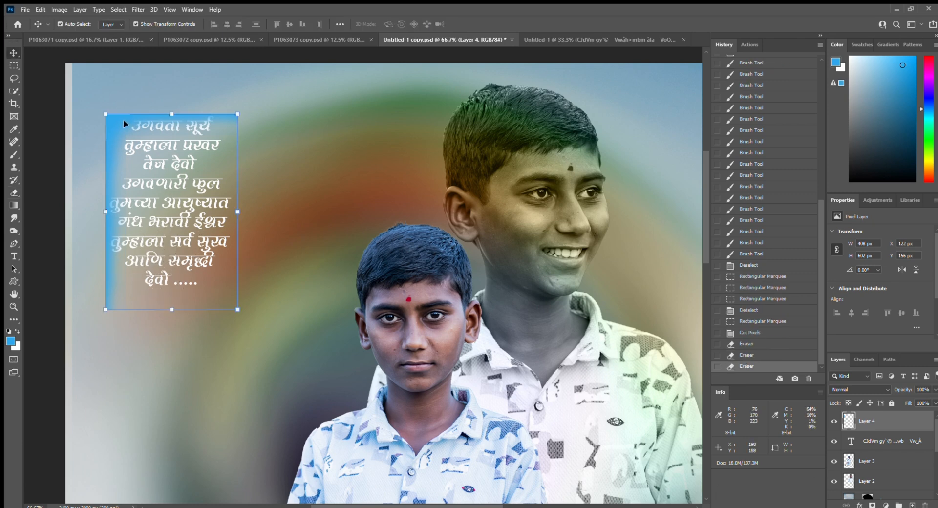
{"action": "mouse_move", "coordinate": [124, 119]}
{"action": "left_mouse_down"}
{"action": "mouse_move", "coordinate": [111, 110]}
{"action": "mouse_move", "coordinate": [118, 120]}
{"action": "left_mouse_up"}
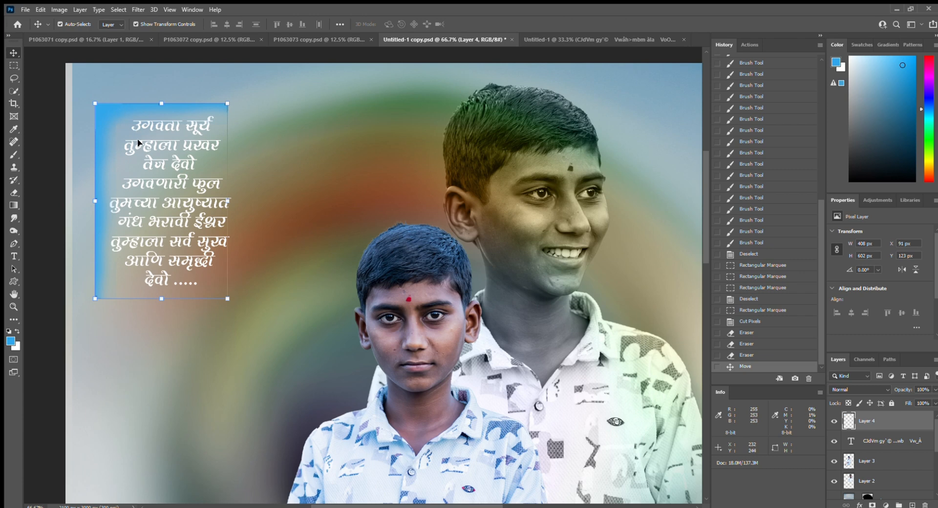
{"action": "key", "text": "b"}
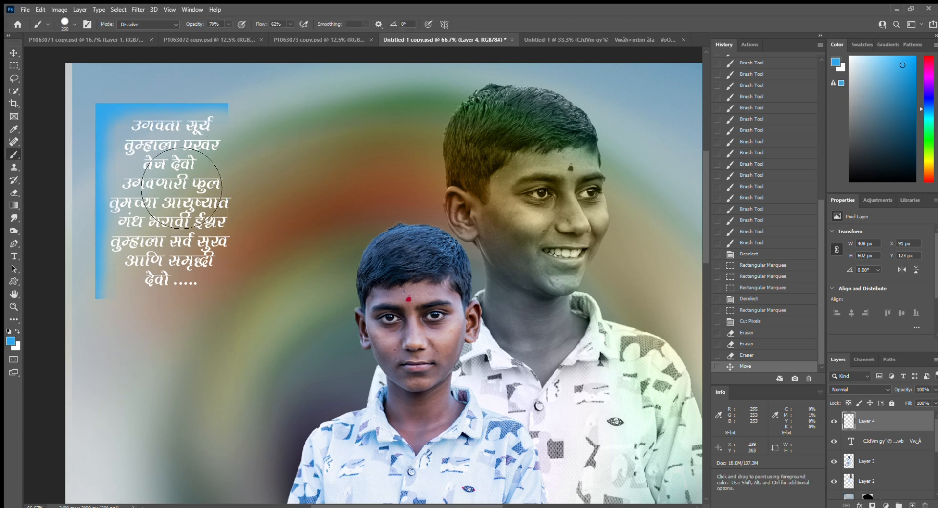
{"action": "key", "text": "bracketleft"}
{"action": "key", "text": "bracketleft"}
{"action": "mouse_move", "coordinate": [128, 125]}
{"action": "left_mouse_down"}
{"action": "mouse_move", "coordinate": [222, 160]}
{"action": "mouse_move", "coordinate": [152, 174]}
{"action": "left_mouse_up"}
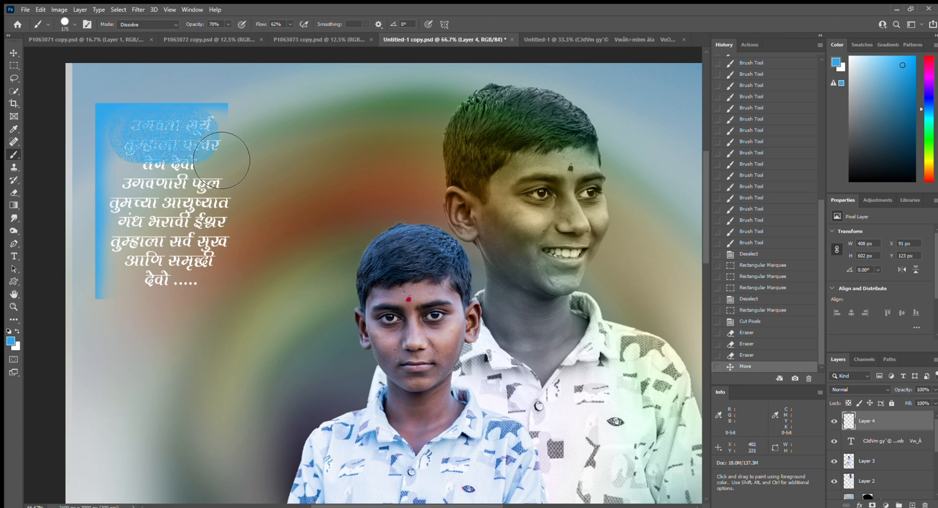
{"action": "mouse_move", "coordinate": [155, 179]}
{"action": "left_mouse_down"}
{"action": "mouse_move", "coordinate": [153, 305]}
{"action": "mouse_move", "coordinate": [171, 222]}
{"action": "mouse_move", "coordinate": [204, 178]}
{"action": "mouse_move", "coordinate": [232, 164]}
{"action": "mouse_move", "coordinate": [215, 174]}
{"action": "mouse_move", "coordinate": [151, 306]}
{"action": "left_mouse_up"}
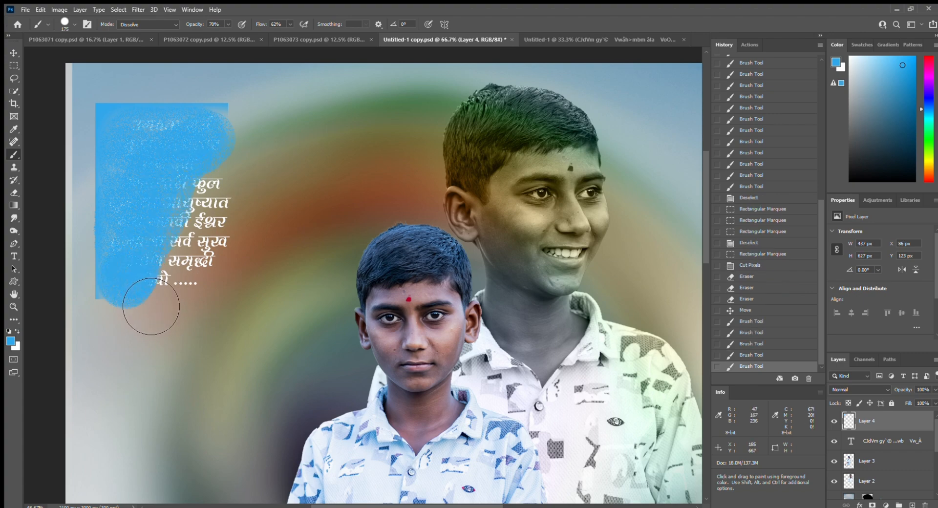
{"action": "left_click", "coordinate": [128, 283]}
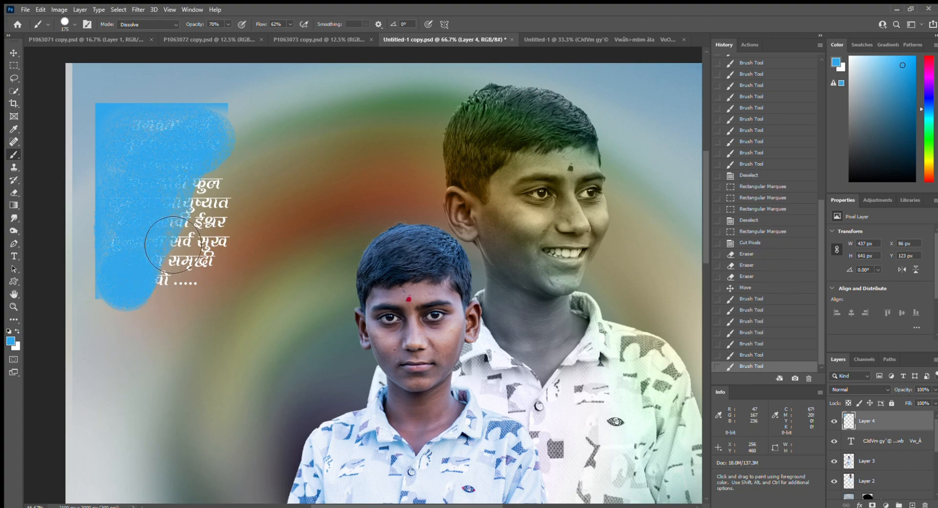
- Cut away paint spilling below and right of the panel, then start a Gaussian Blur
{"action": "key", "text": "m"}
{"action": "left_click_drag", "start_coordinate": [185, 357], "coordinate": [93, 300]}
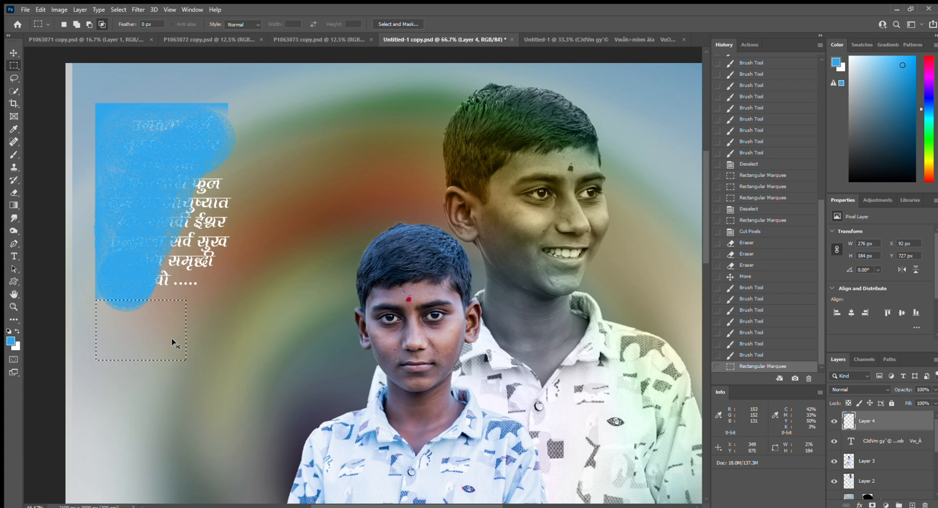
{"action": "key", "text": "ctrl+x"}
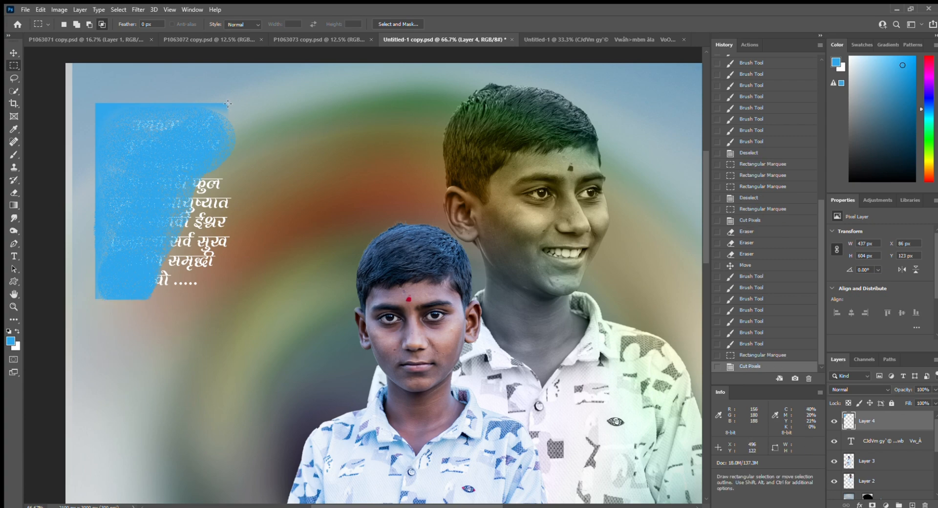
{"action": "left_click_drag", "start_coordinate": [228, 104], "coordinate": [276, 230]}
{"action": "key", "text": "ctrl+x"}
{"action": "key", "text": "v"}
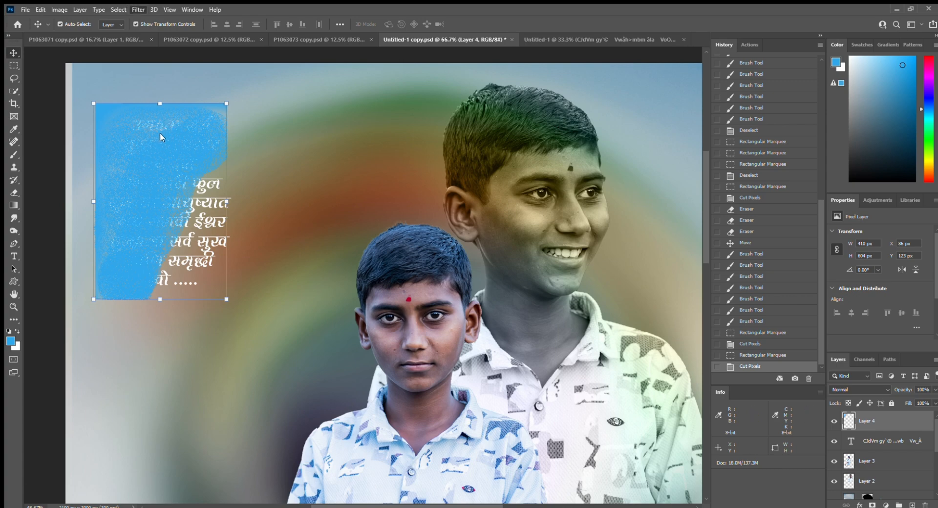
{"action": "left_click", "coordinate": [281, 166]}
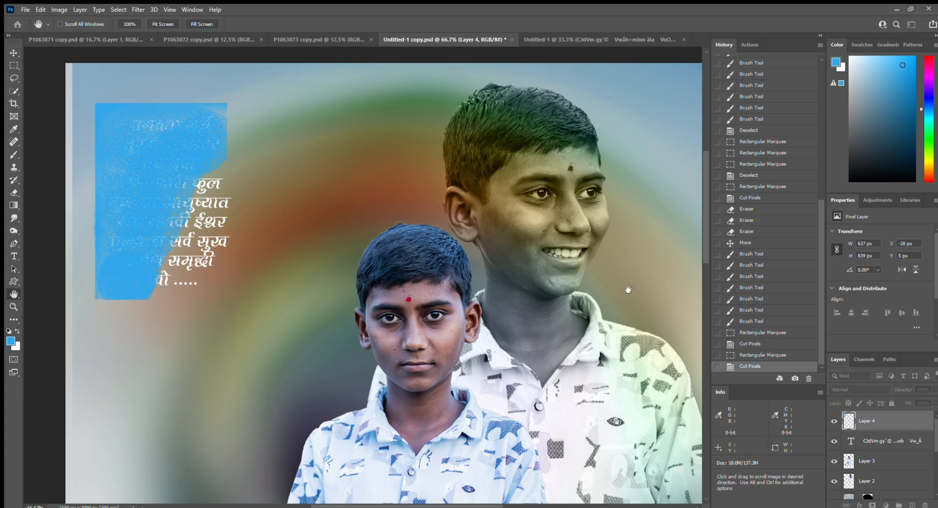
- Apply the blur, cut thin strips off the panel's left and top, and move it down about 20 px
{"action": "key", "text": "Return"}
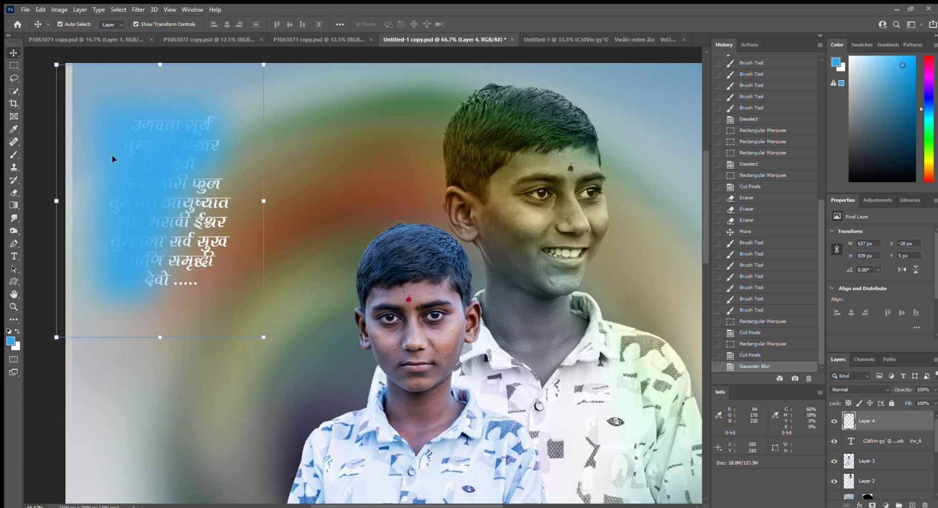
{"action": "key", "text": "m"}
{"action": "left_click_drag", "start_coordinate": [73, 83], "coordinate": [93, 309]}
{"action": "key", "text": "ctrl+x"}
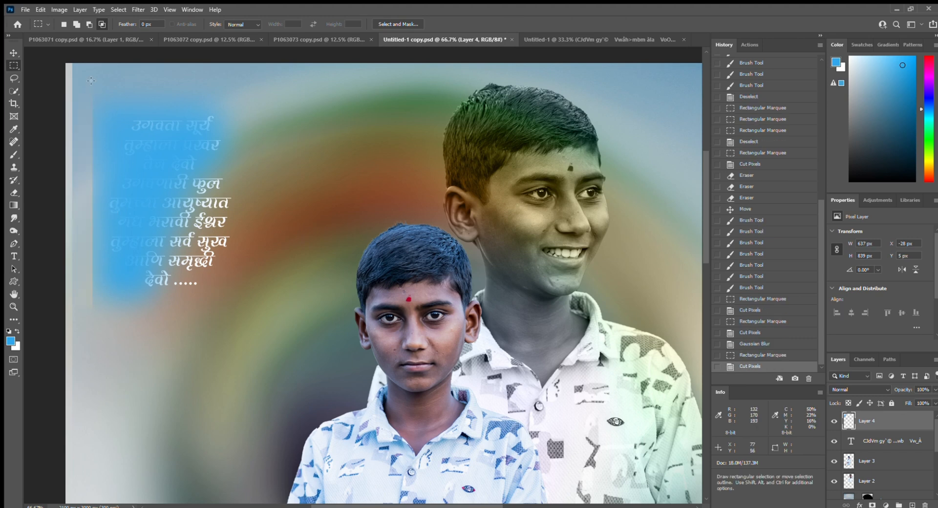
{"action": "left_click_drag", "start_coordinate": [124, 82], "coordinate": [383, 98]}
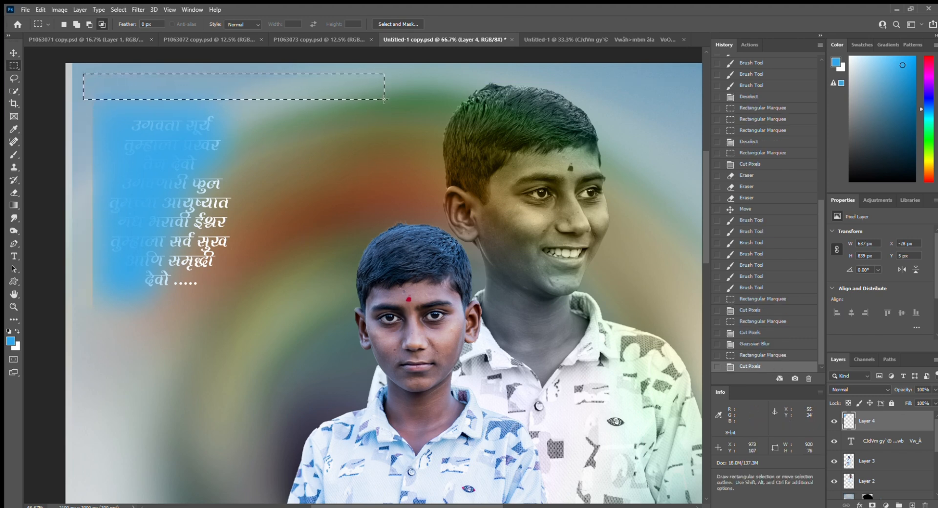
{"action": "key", "text": "ctrl+x"}
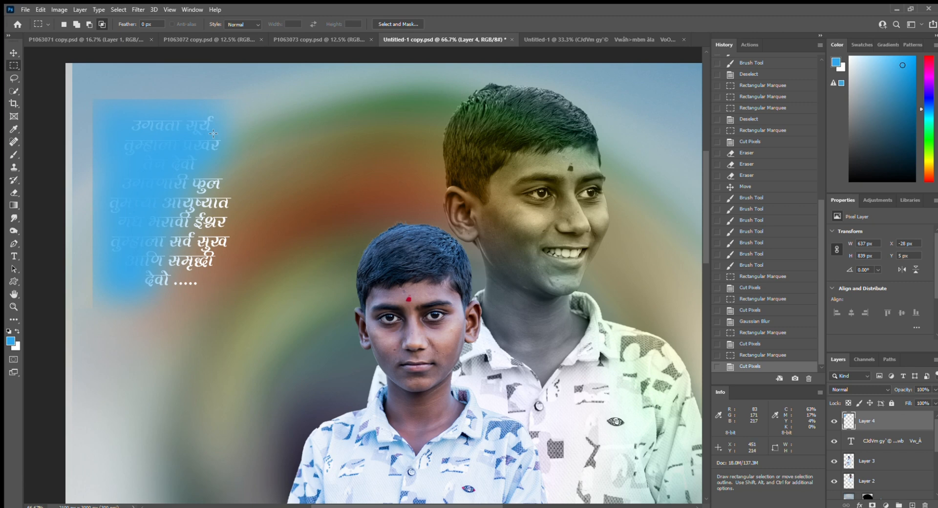
{"action": "key", "text": "v"}
{"action": "left_click_drag", "start_coordinate": [162, 137], "coordinate": [165, 145]}
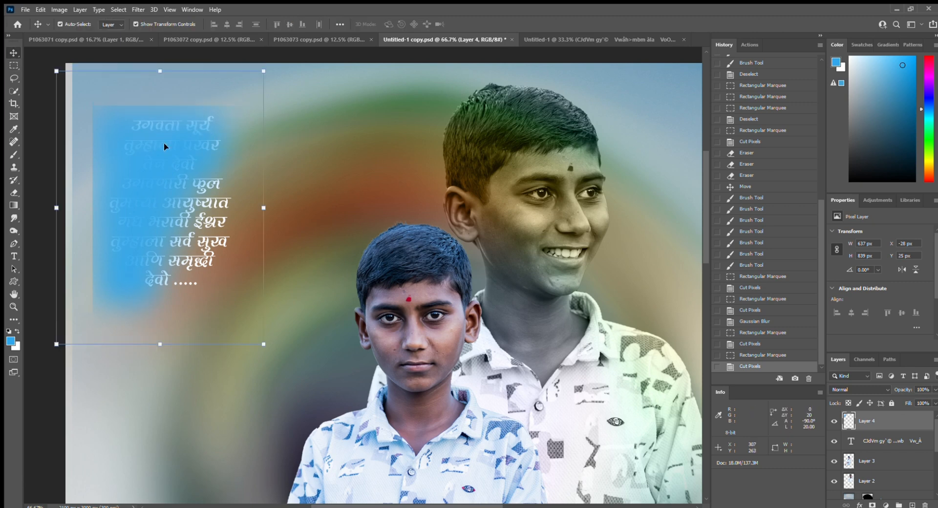
- Erase the blue edges around the lettering and place Layer 4 below the text layer
{"action": "key", "text": "e"}
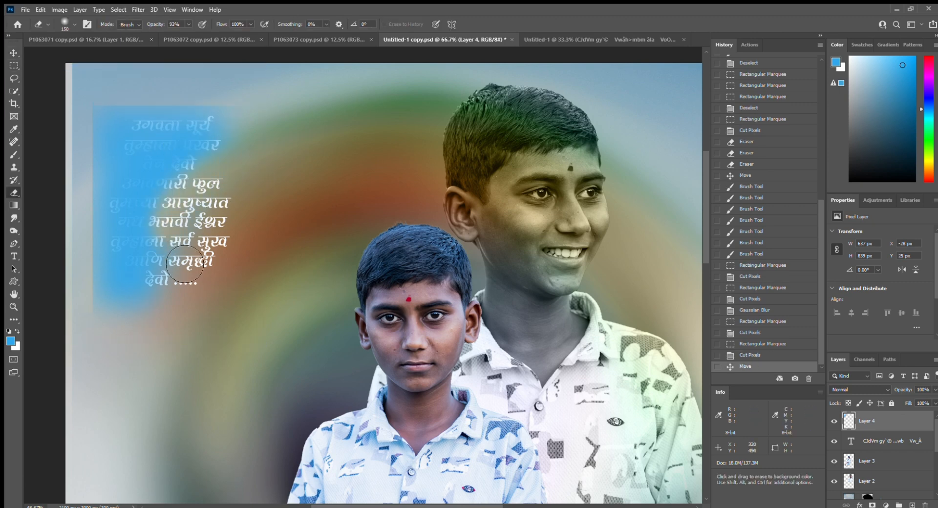
{"action": "left_click_drag", "start_coordinate": [178, 309], "coordinate": [195, 314]}
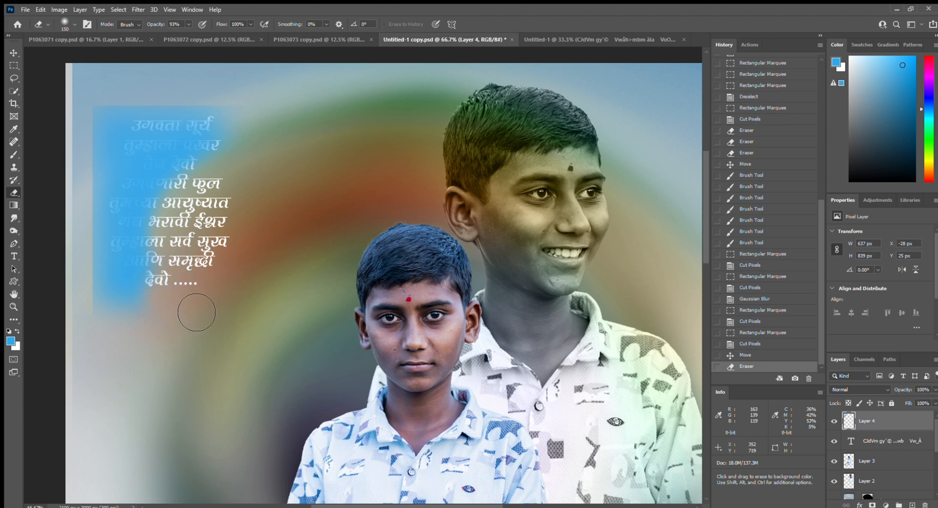
{"action": "left_click", "coordinate": [180, 324]}
{"action": "left_click", "coordinate": [180, 320]}
{"action": "mouse_move", "coordinate": [175, 239]}
{"action": "left_mouse_down"}
{"action": "mouse_move", "coordinate": [214, 175]}
{"action": "mouse_move", "coordinate": [238, 164]}
{"action": "mouse_move", "coordinate": [201, 186]}
{"action": "left_mouse_up"}
{"action": "left_click_drag", "start_coordinate": [196, 177], "coordinate": [178, 215]}
{"action": "mouse_move", "coordinate": [178, 221]}
{"action": "left_mouse_down"}
{"action": "mouse_move", "coordinate": [193, 273]}
{"action": "mouse_move", "coordinate": [195, 250]}
{"action": "left_mouse_up"}
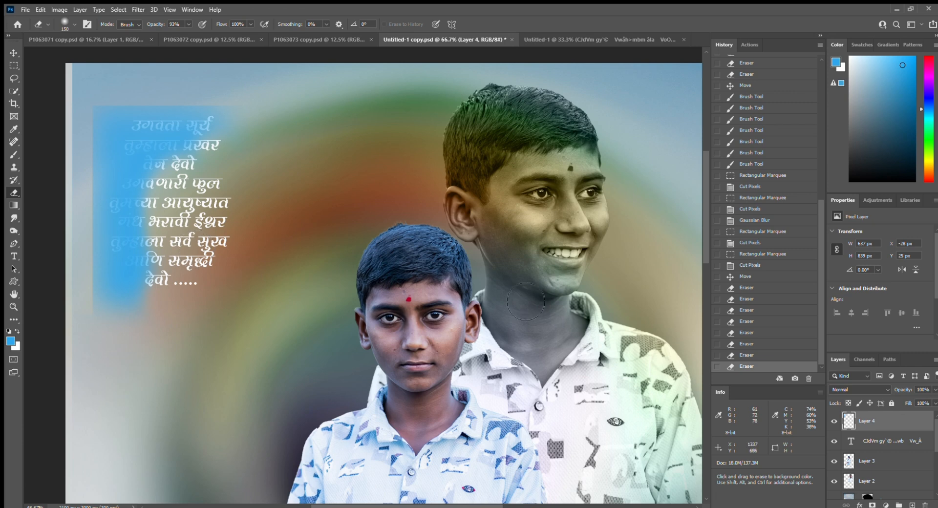
{"action": "key", "text": "v"}
{"action": "left_click_drag", "start_coordinate": [891, 417], "coordinate": [897, 450]}
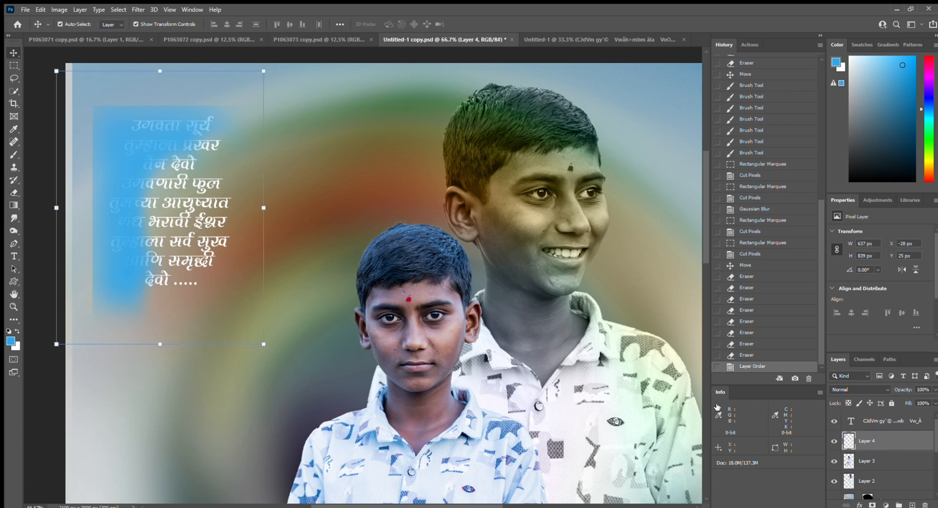
{"action": "left_click", "coordinate": [205, 205]}
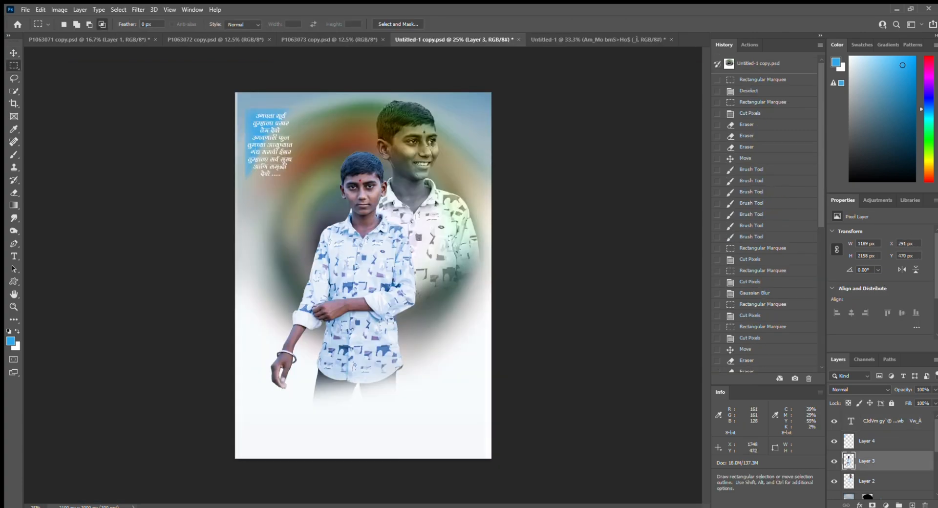
- Change the Marathi verse colour to a deep red from the options-bar swatch and commit it
{"action": "key", "text": "ctrl+plus"}
{"action": "key", "text": "ctrl+plus"}
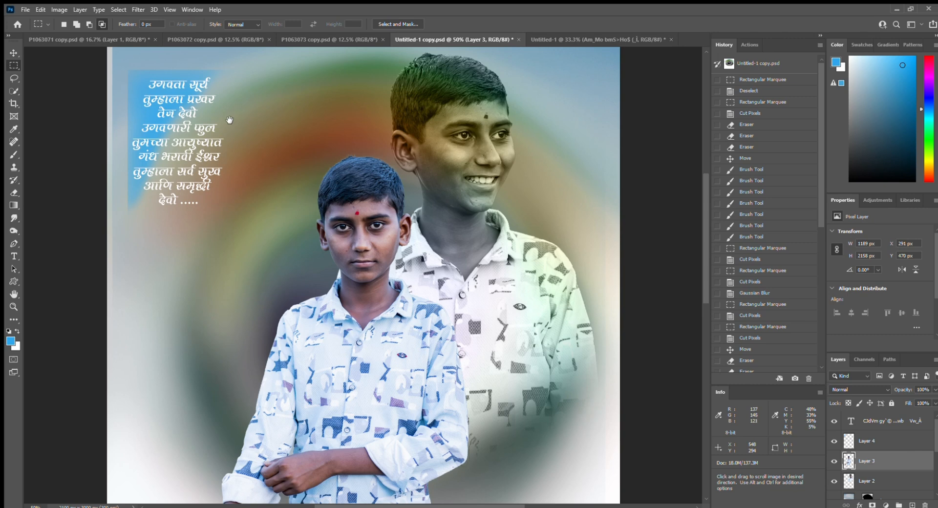
{"action": "key", "text": "v"}
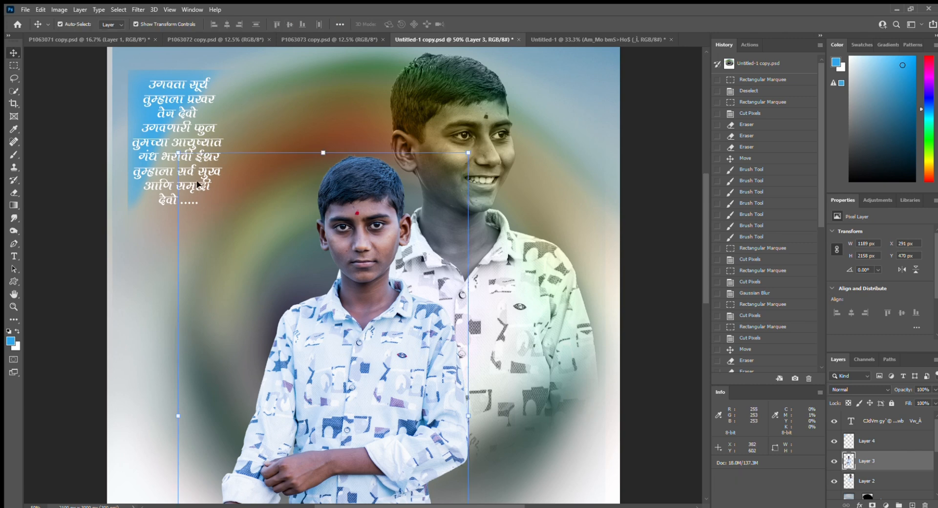
{"action": "left_click", "coordinate": [184, 113]}
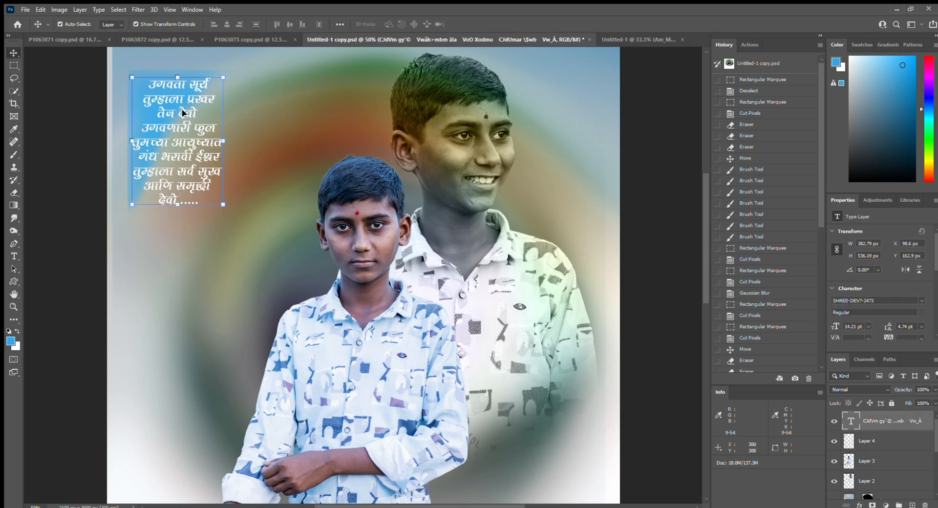
{"action": "double_click", "coordinate": [196, 99]}
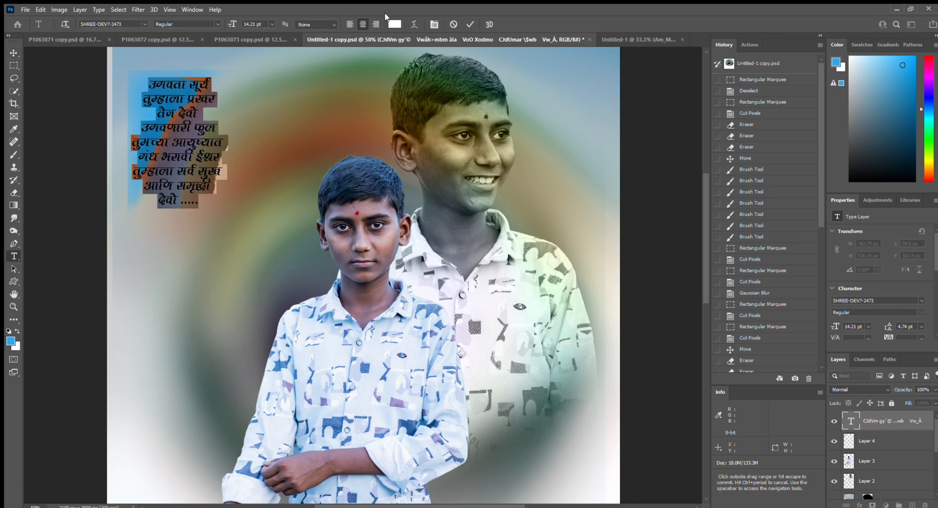
{"action": "left_click", "coordinate": [395, 24]}
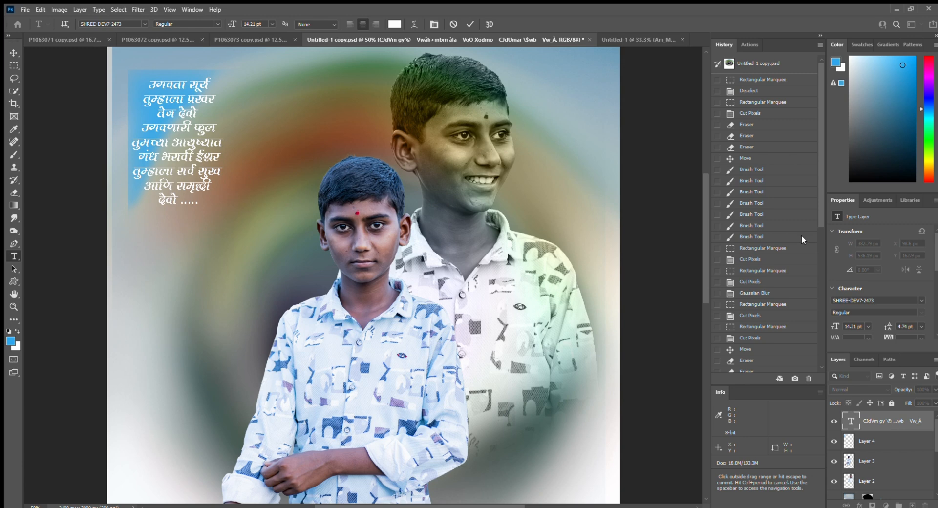
{"action": "left_click", "coordinate": [879, 176]}
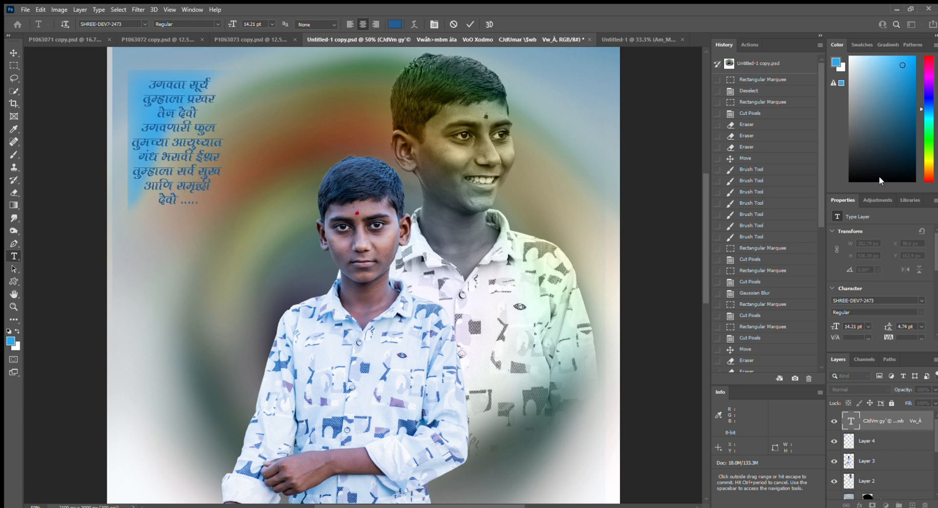
{"action": "left_click", "coordinate": [807, 246]}
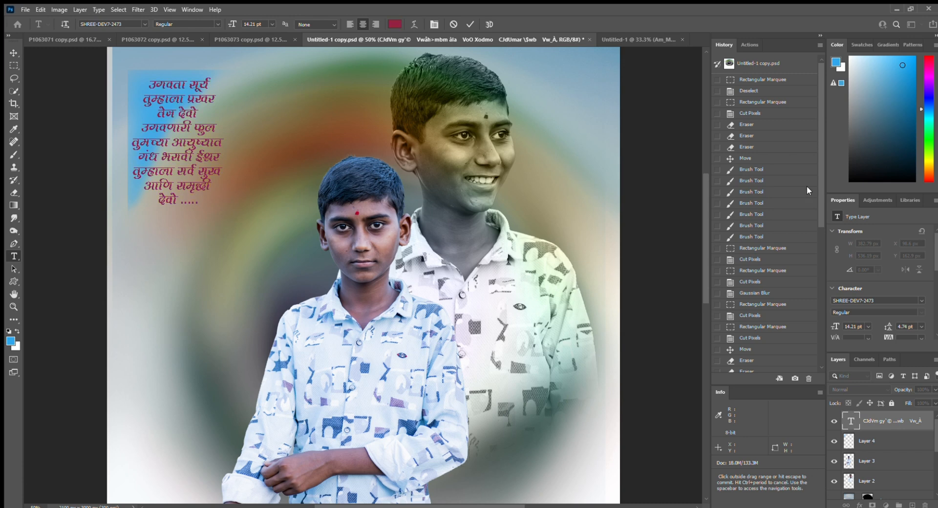
{"action": "key", "text": "ctrl+a"}
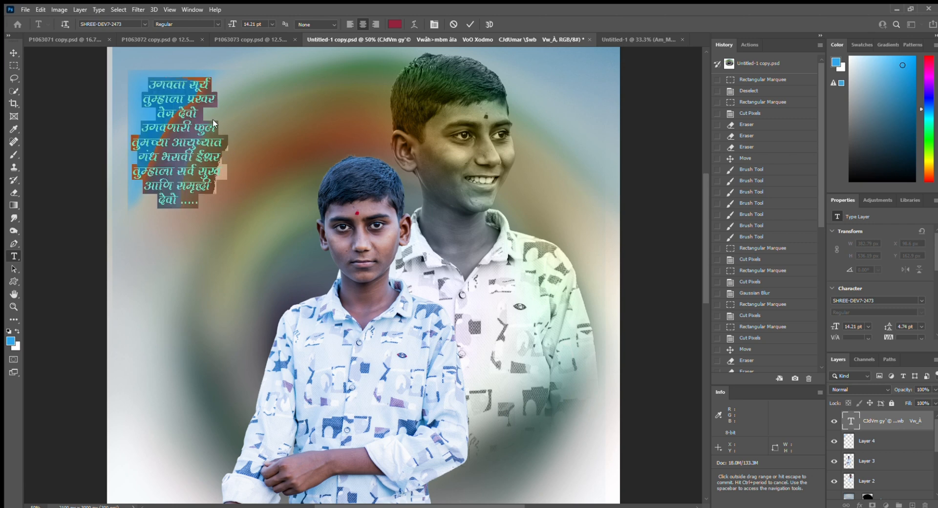
{"action": "left_click", "coordinate": [13, 53]}
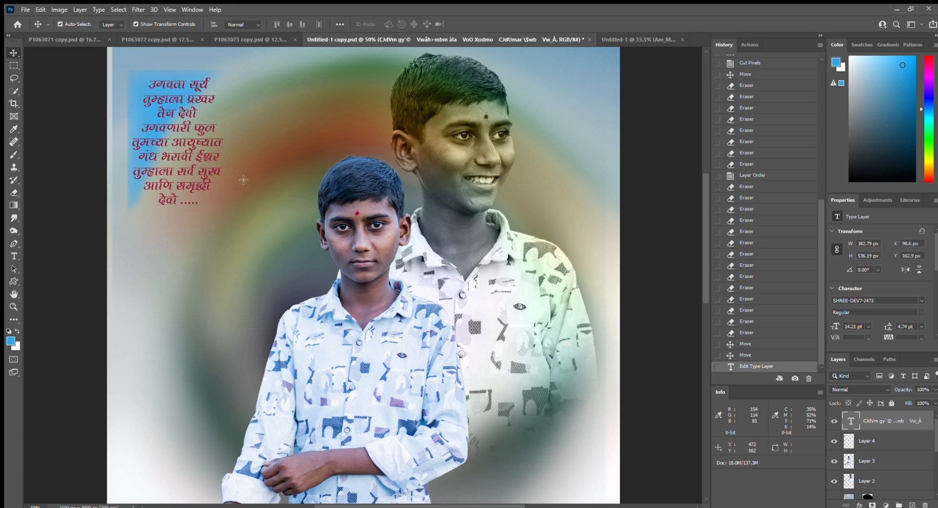
- Scale the standing boy on Layer 3 to 93.68% (1114 × 2021 px) and raise him about 20 px
{"action": "key", "text": "m"}
{"action": "scroll", "coordinate": [345, 167], "scroll_direction": "down", "scroll_amount": 3}
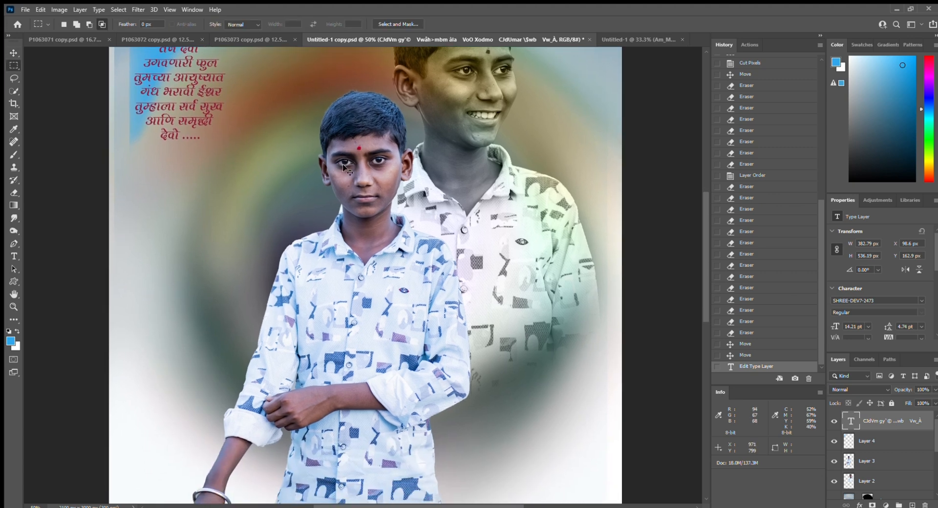
{"action": "key", "text": "ctrl+minus"}
{"action": "left_click_drag", "start_coordinate": [405, 278], "coordinate": [413, 315]}
{"action": "key", "text": "ctrl+minus"}
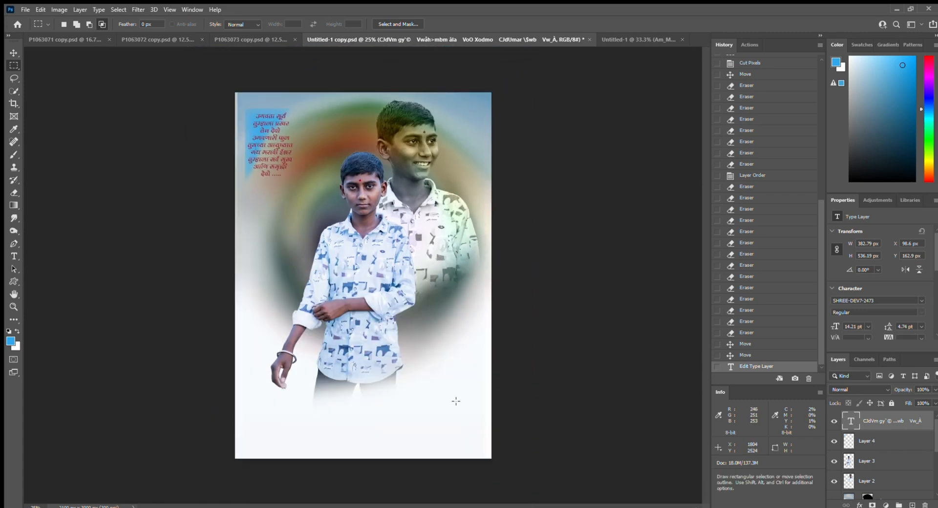
{"action": "key", "text": "v"}
{"action": "left_click", "coordinate": [373, 309]}
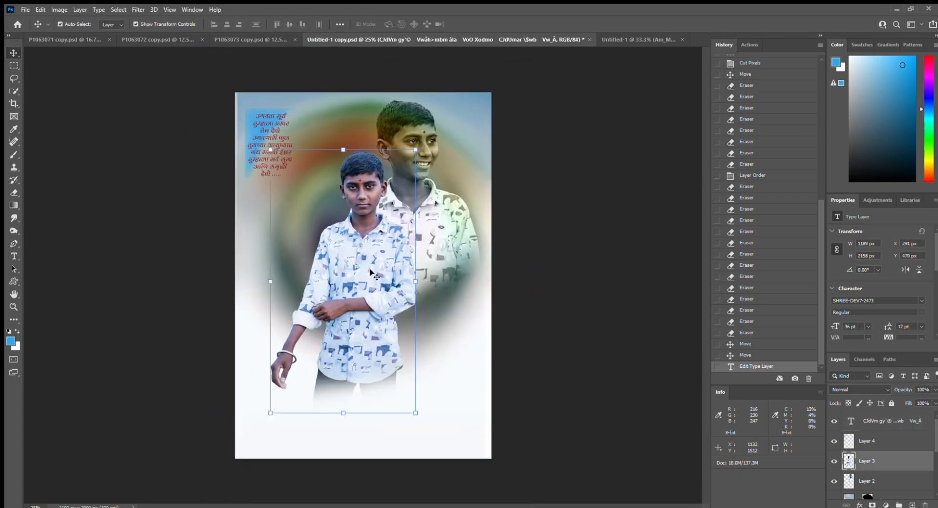
{"action": "left_click_drag", "start_coordinate": [372, 309], "coordinate": [372, 298]}
{"action": "left_click_drag", "start_coordinate": [416, 139], "coordinate": [406, 156]}
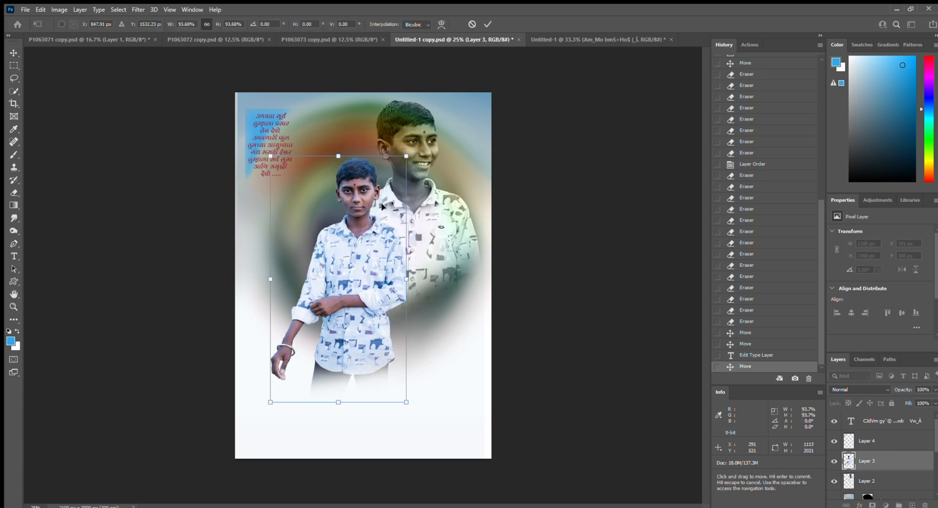
{"action": "left_click_drag", "start_coordinate": [375, 228], "coordinate": [378, 212]}
{"action": "key", "text": "Return"}
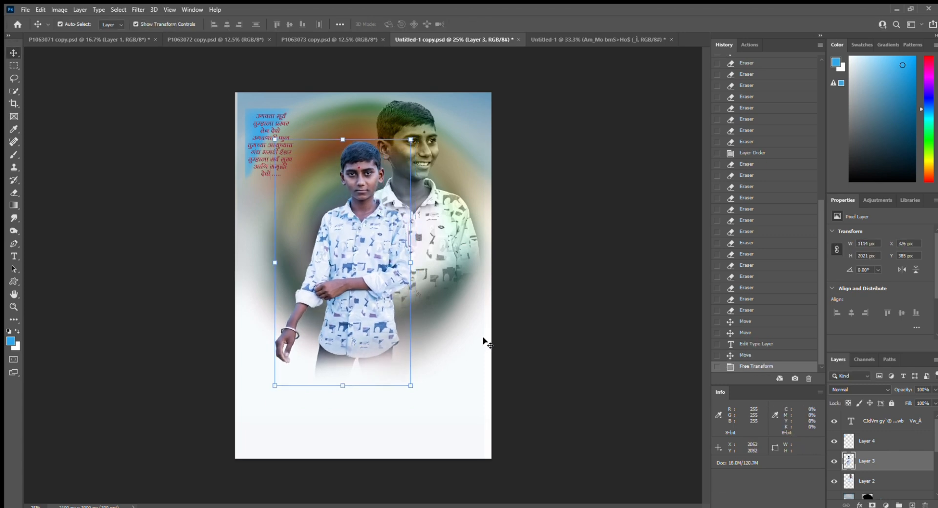
{"action": "left_click", "coordinate": [475, 330], "text": "ctrl"}
- Zoom to 33.3%, add a new empty layer, and marquee-select the poster's lower part
{"action": "left_click", "coordinate": [567, 356], "text": "ctrl"}
{"action": "left_click", "coordinate": [400, 346]}
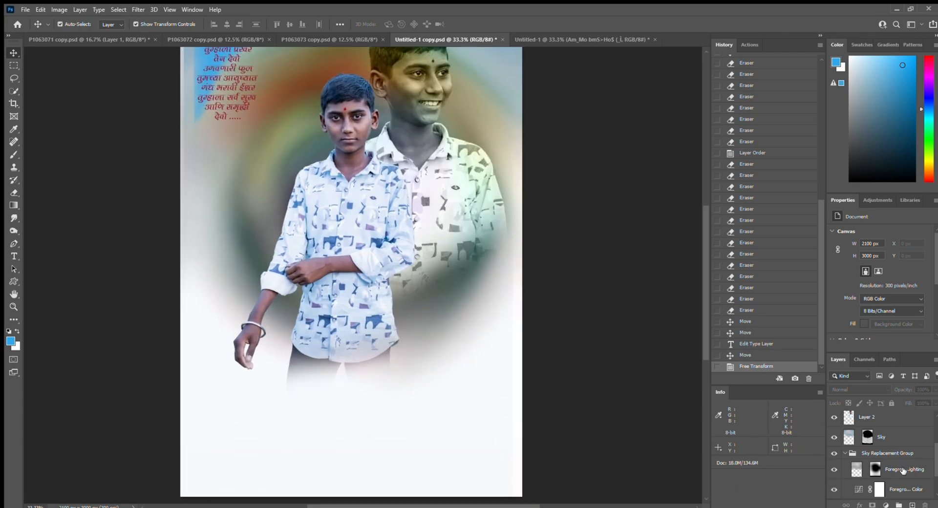
{"action": "left_click", "coordinate": [912, 505]}
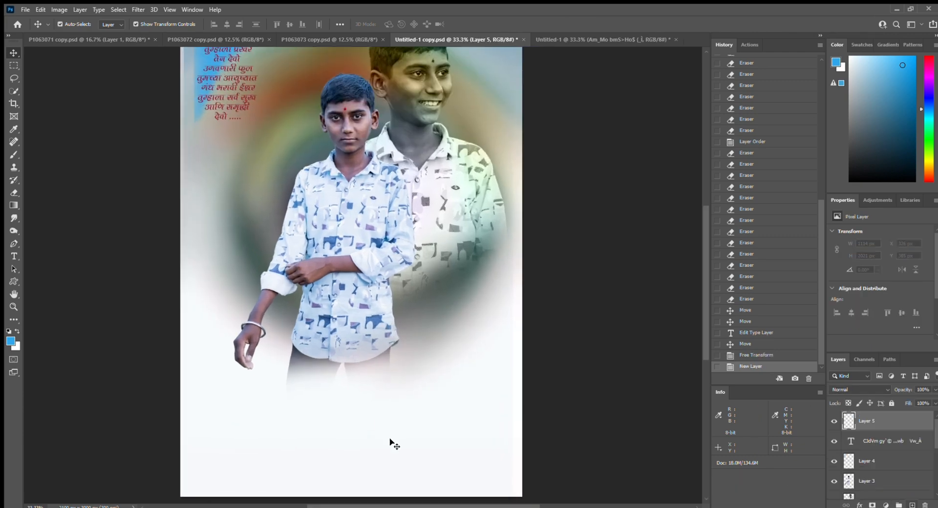
{"action": "key", "text": "m"}
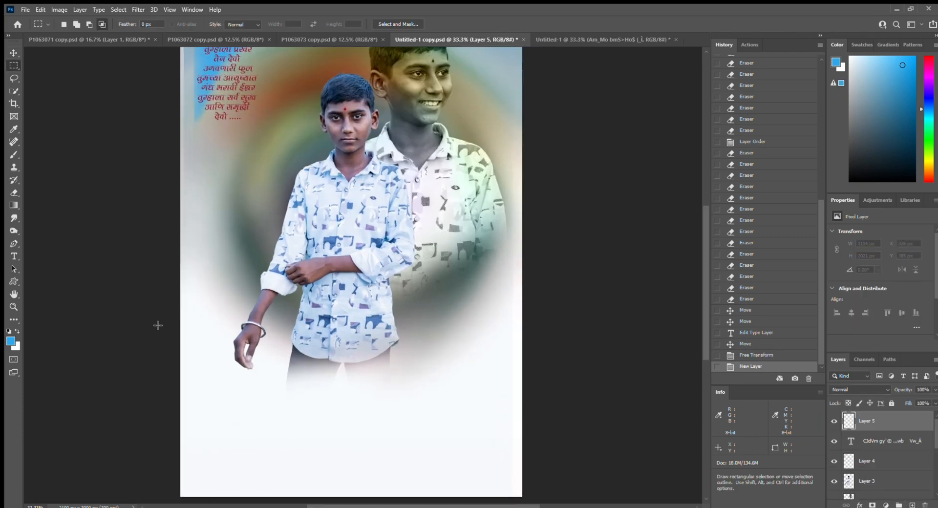
{"action": "left_click_drag", "start_coordinate": [157, 326], "coordinate": [538, 501]}
{"action": "left_click_drag", "start_coordinate": [388, 387], "coordinate": [509, 464]}
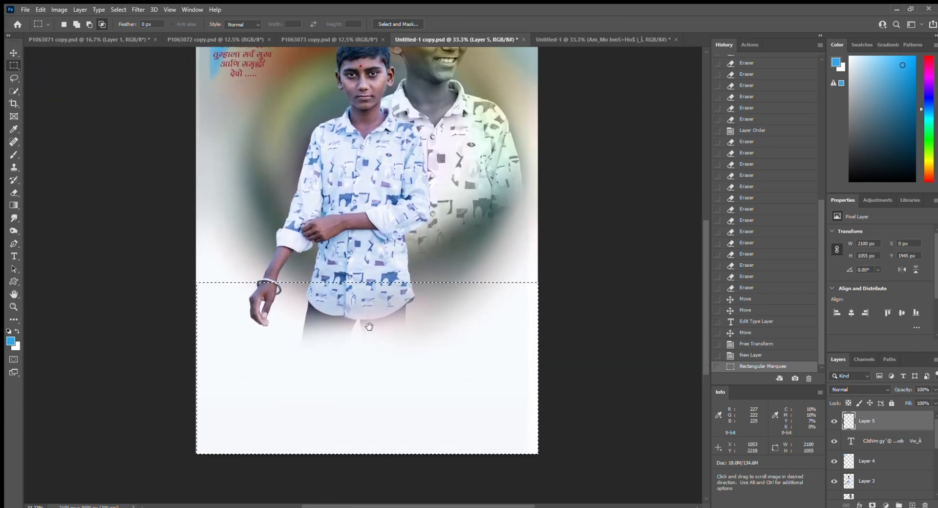
- Make a first white brush pass over the legs, then undo it to start over
{"action": "key", "text": "b"}
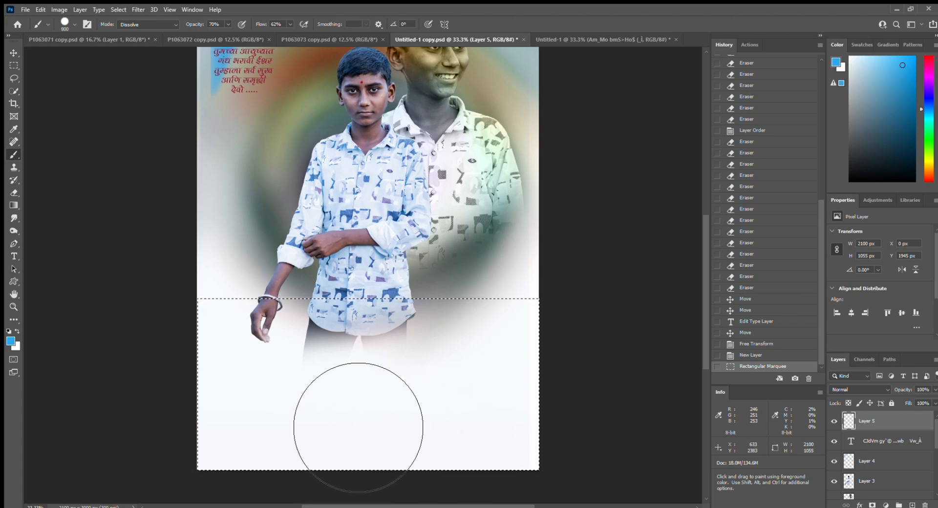
{"action": "key", "text": "x"}
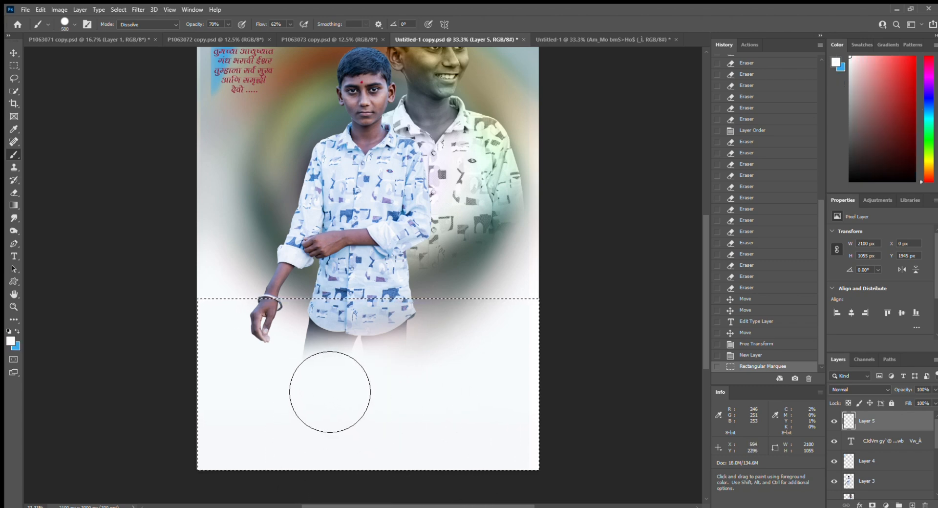
{"action": "left_click_drag", "start_coordinate": [406, 385], "coordinate": [352, 353]}
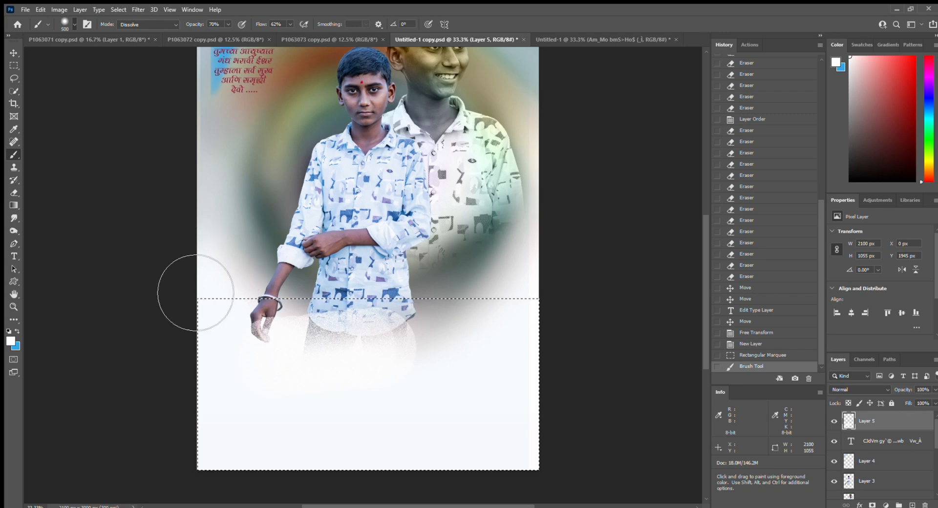
{"action": "left_click", "coordinate": [186, 314]}
{"action": "key", "text": "ctrl+z"}
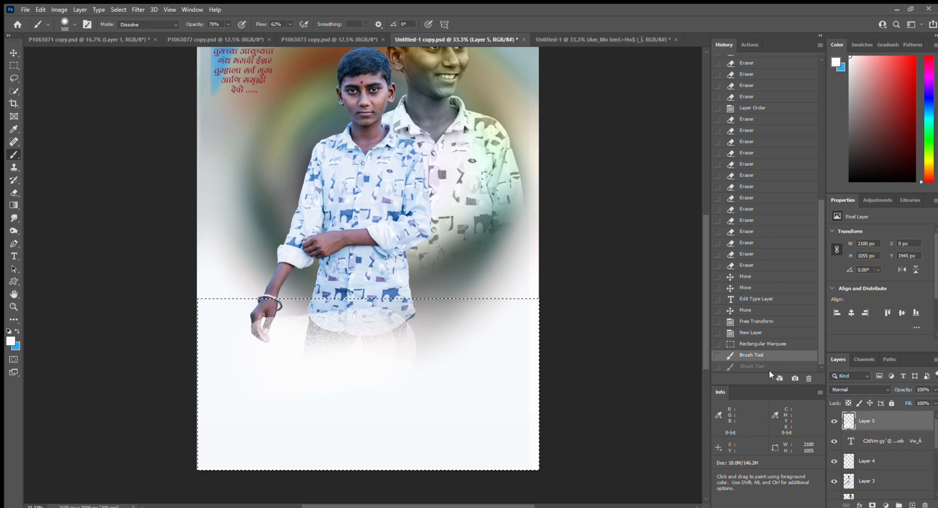
{"action": "key", "text": "ctrl+z"}
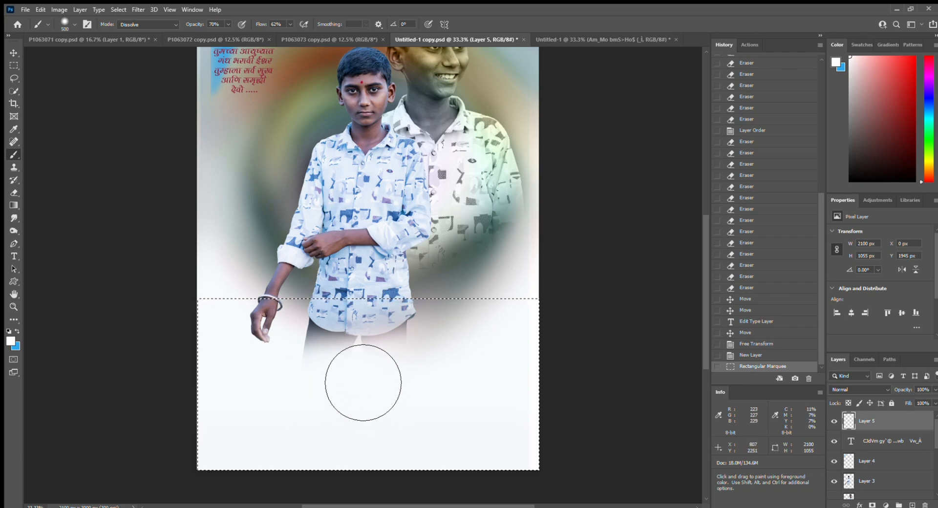
- Paint speckled white mist over the hand, trousers and across the poster's bottom
{"action": "left_click_drag", "start_coordinate": [308, 393], "coordinate": [274, 362]}
{"action": "left_click_drag", "start_coordinate": [362, 396], "coordinate": [283, 366]}
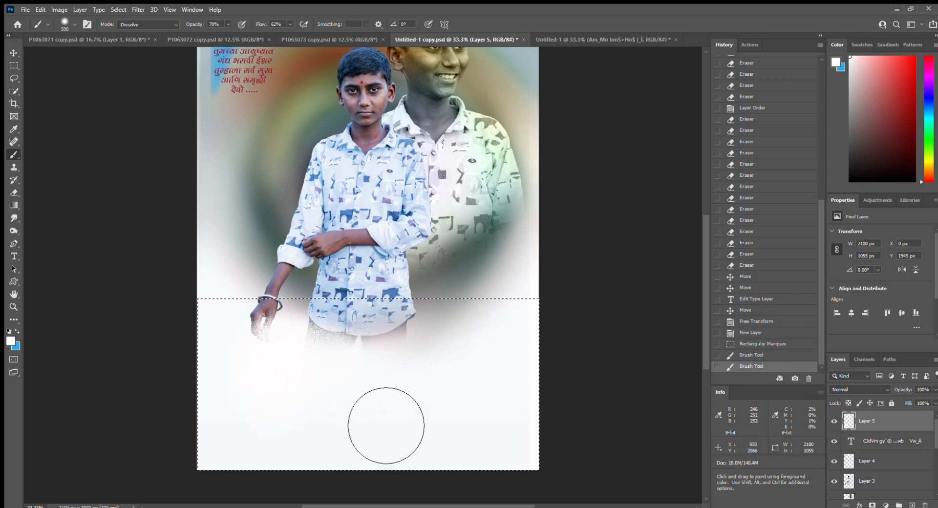
{"action": "left_click_drag", "start_coordinate": [386, 427], "coordinate": [318, 362]}
{"action": "mouse_move", "coordinate": [364, 396]}
{"action": "left_mouse_down"}
{"action": "mouse_move", "coordinate": [335, 424]}
{"action": "mouse_move", "coordinate": [345, 401]}
{"action": "mouse_move", "coordinate": [311, 428]}
{"action": "mouse_move", "coordinate": [291, 421]}
{"action": "left_mouse_up"}
{"action": "left_click_drag", "start_coordinate": [391, 405], "coordinate": [381, 357]}
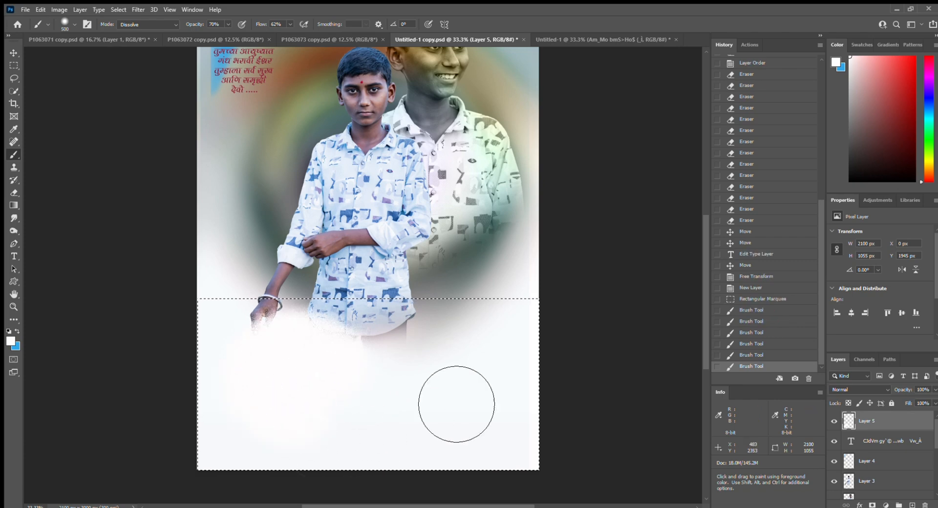
{"action": "left_click_drag", "start_coordinate": [456, 405], "coordinate": [425, 357]}
{"action": "mouse_move", "coordinate": [492, 390]}
{"action": "left_mouse_down"}
{"action": "mouse_move", "coordinate": [441, 377]}
{"action": "mouse_move", "coordinate": [450, 399]}
{"action": "mouse_move", "coordinate": [360, 418]}
{"action": "mouse_move", "coordinate": [307, 399]}
{"action": "left_mouse_up"}
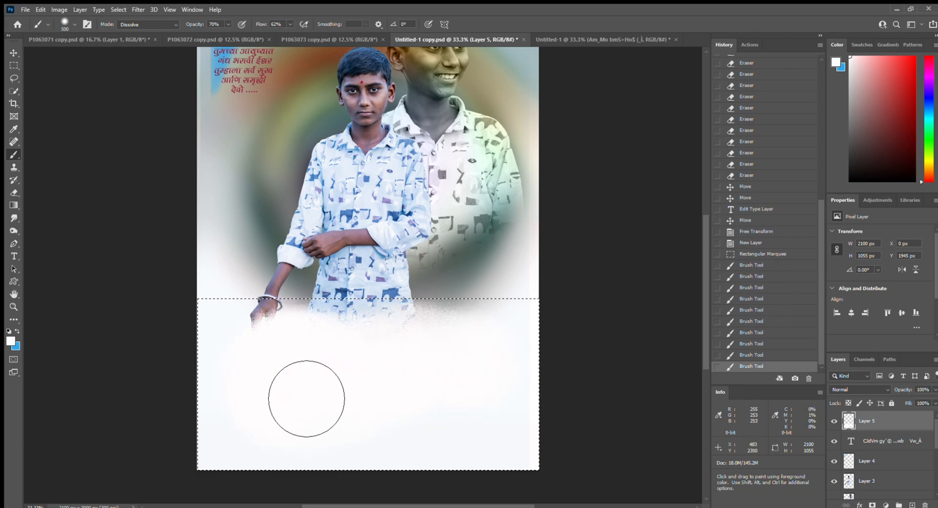
{"action": "left_click", "coordinate": [444, 414]}
{"action": "left_click", "coordinate": [469, 410]}
{"action": "left_click", "coordinate": [497, 406]}
{"action": "left_click", "coordinate": [516, 405]}
{"action": "left_click", "coordinate": [530, 415]}
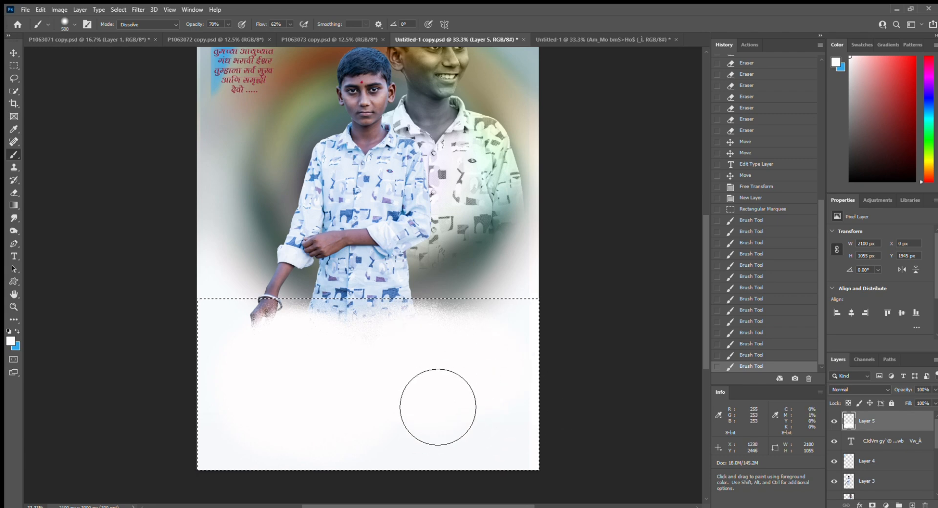
{"action": "left_click", "coordinate": [438, 406]}
{"action": "left_click", "coordinate": [371, 409]}
{"action": "left_click", "coordinate": [333, 411]}
{"action": "left_click", "coordinate": [302, 412]}
{"action": "left_click", "coordinate": [301, 411]}
{"action": "left_click", "coordinate": [302, 411]}
{"action": "left_click", "coordinate": [301, 411]}
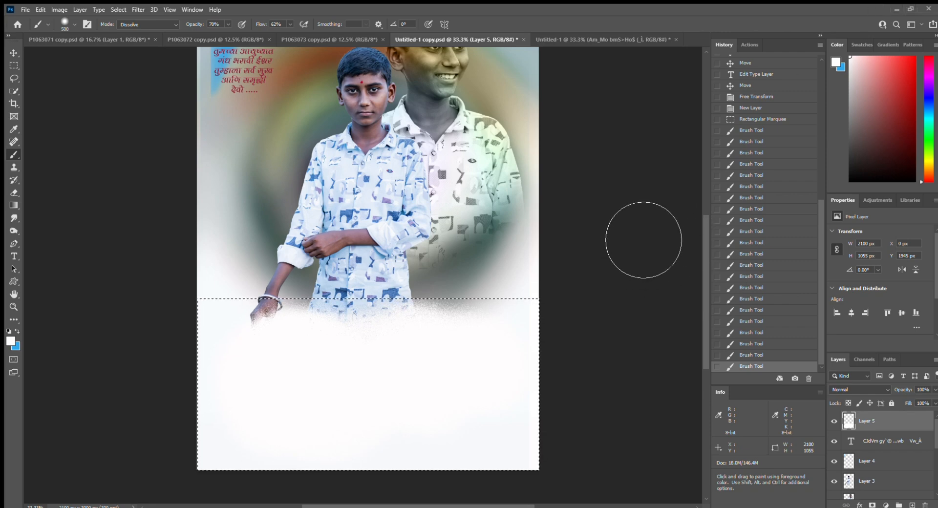
- Deselect with Ctrl+D and zoom out to see the whole poster
{"action": "key", "text": "m"}
{"action": "key", "text": "ctrl+d"}
{"action": "key", "text": "ctrl+minus"}
{"action": "key", "text": "ctrl+minus"}
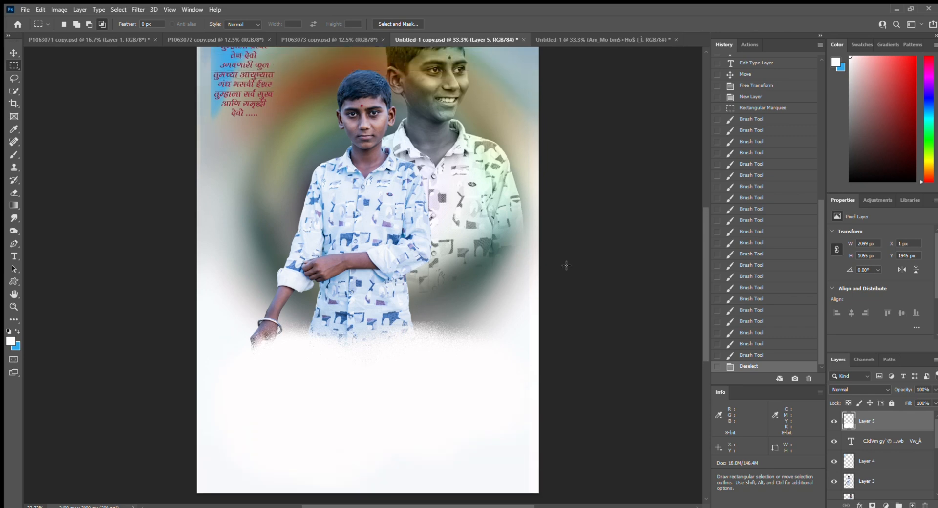
- Show Layer 6's pink and blue mist and erase a small patch of it
{"action": "key", "text": "ctrl+plus"}
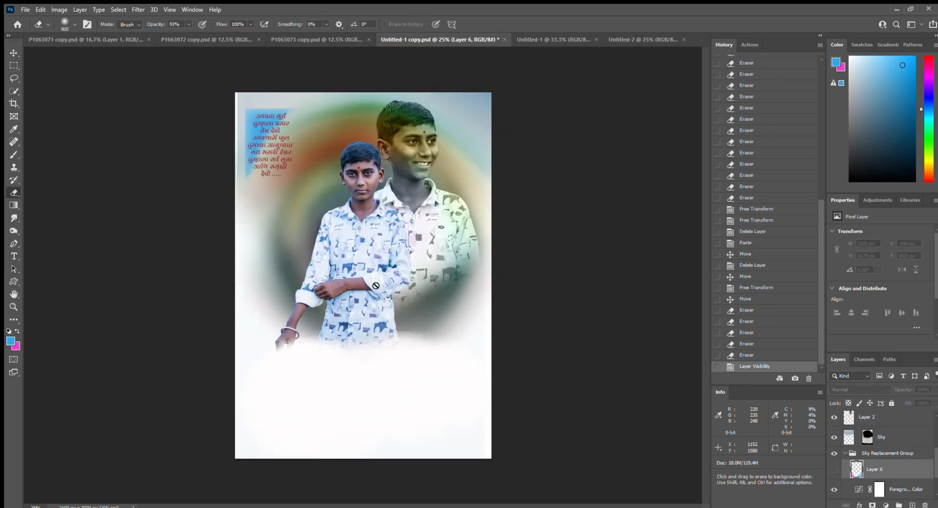
{"action": "key", "text": "ctrl+plus"}
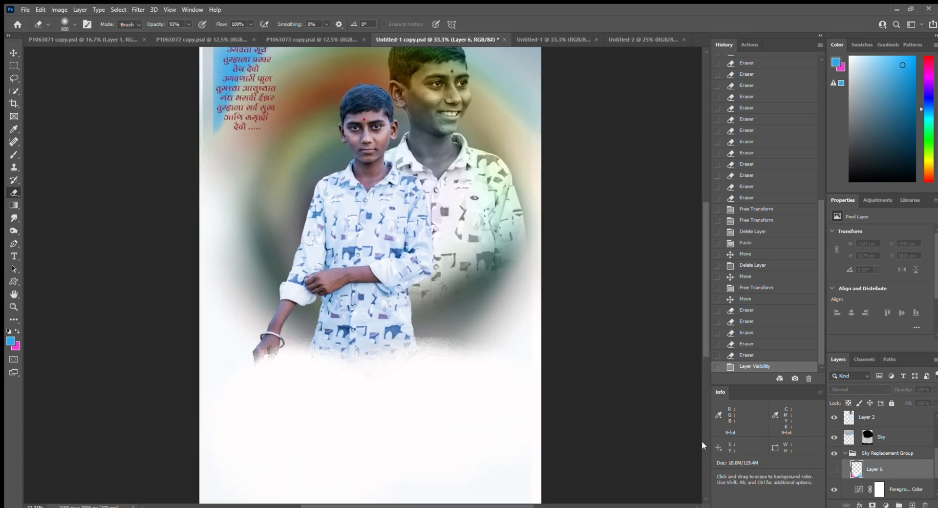
{"action": "scroll", "coordinate": [860, 466], "scroll_direction": "down", "scroll_amount": 2}
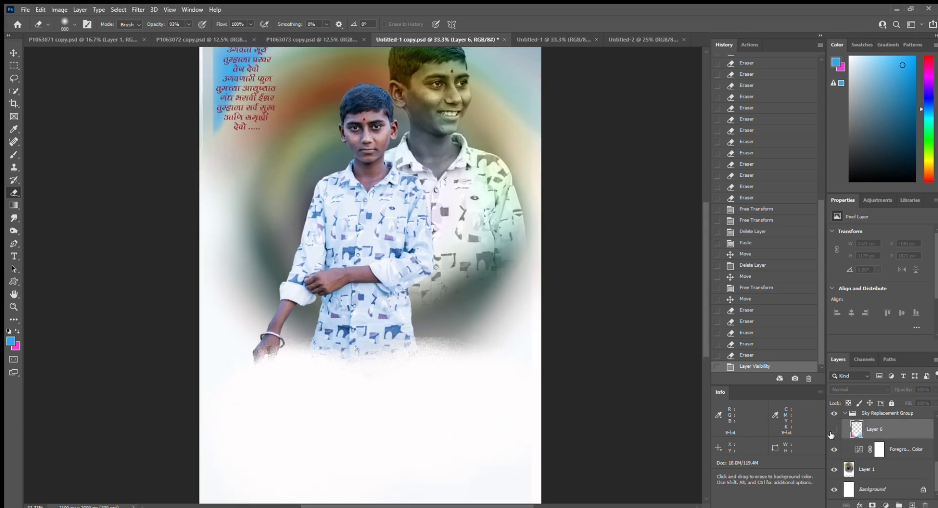
{"action": "left_click", "coordinate": [832, 431]}
{"action": "left_click_drag", "start_coordinate": [557, 332], "coordinate": [548, 275]}
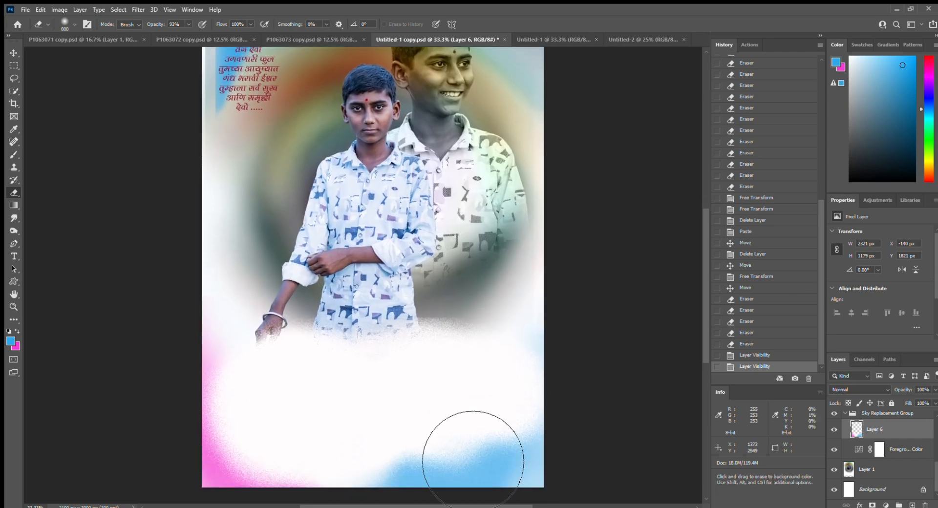
{"action": "mouse_move", "coordinate": [473, 461]}
{"action": "left_mouse_down"}
{"action": "mouse_move", "coordinate": [465, 447]}
{"action": "mouse_move", "coordinate": [477, 450]}
{"action": "left_mouse_up"}
- Drag Layer 5's white mist slightly higher with the Move tool
{"action": "key", "text": "v"}
{"action": "left_click_drag", "start_coordinate": [418, 382], "coordinate": [415, 367]}
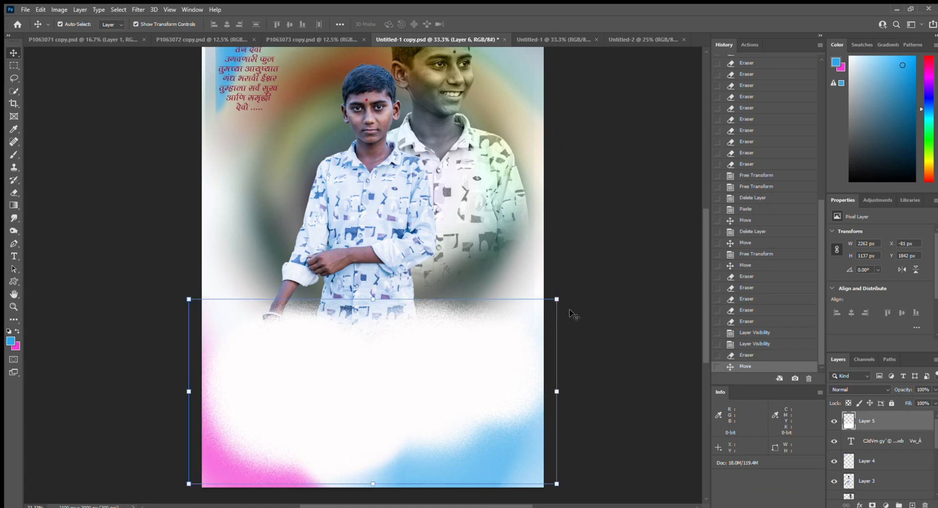
{"action": "left_click", "coordinate": [590, 314]}
{"action": "scroll", "coordinate": [442, 280], "scroll_direction": "up", "scroll_amount": 3}
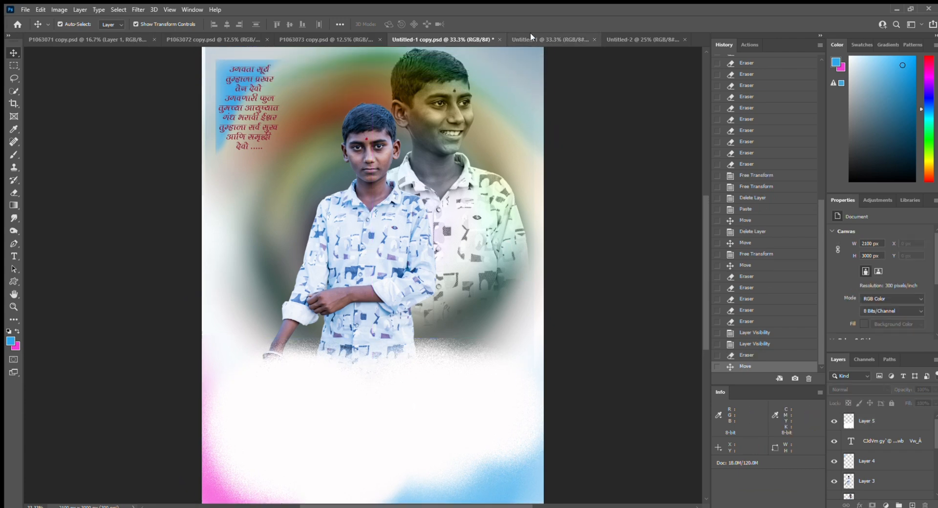
- Bring the red title आमचे लाडके मित्र from Untitled-1 into the poster and shrink it slightly
{"action": "left_click", "coordinate": [531, 35]}
{"action": "left_click", "coordinate": [455, 168]}
{"action": "left_click_drag", "start_coordinate": [454, 167], "coordinate": [324, 378]}
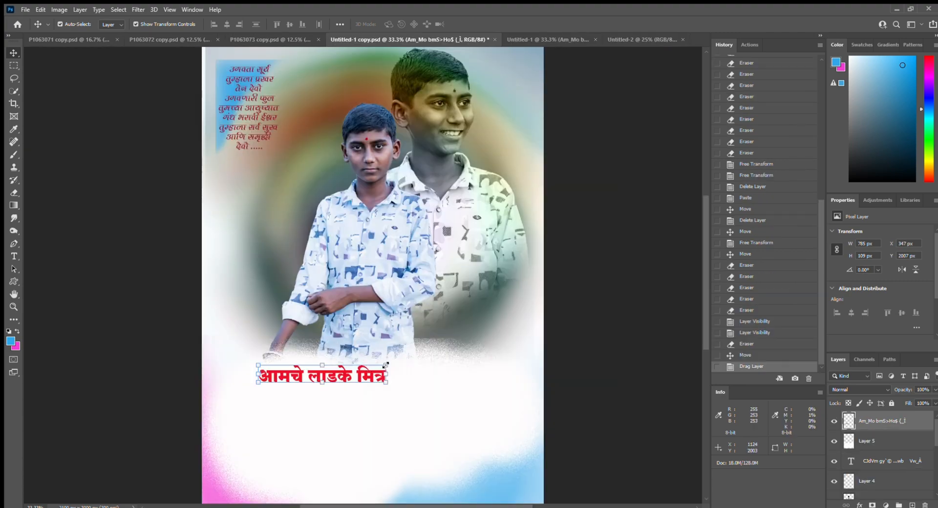
{"action": "left_click_drag", "start_coordinate": [386, 365], "coordinate": [344, 374]}
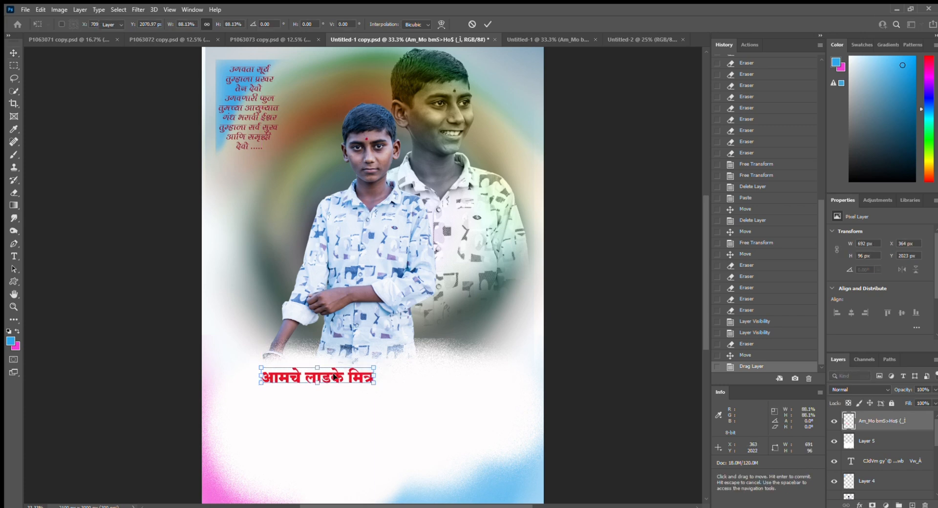
{"action": "key", "text": "Return"}
- Scale the red title down further to fit just below the boys
{"action": "scroll", "coordinate": [469, 298], "scroll_direction": "up", "scroll_amount": 2}
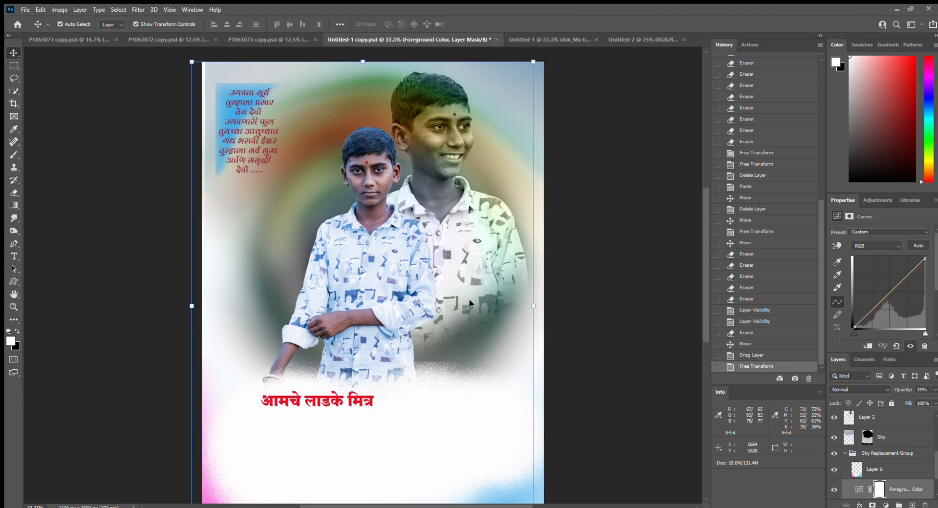
{"action": "key", "text": "ctrl+minus"}
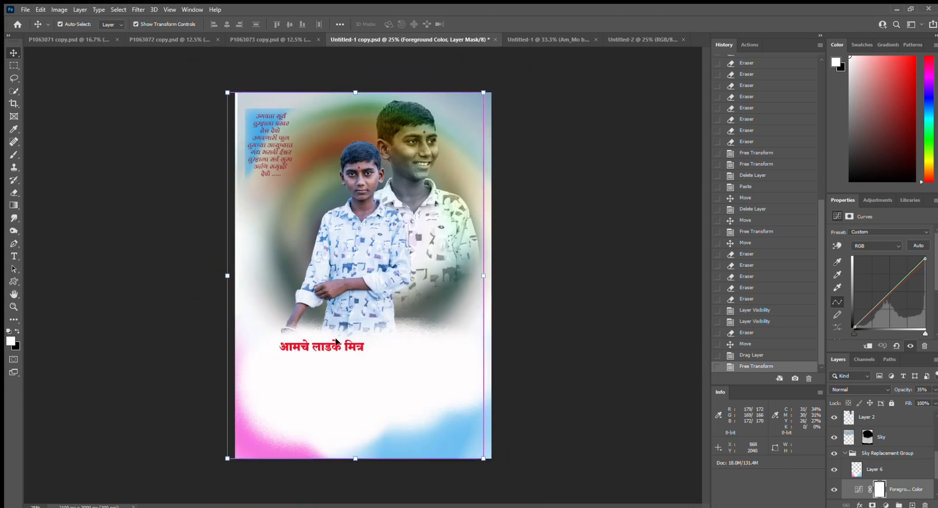
{"action": "left_click", "coordinate": [352, 347], "text": "ctrl"}
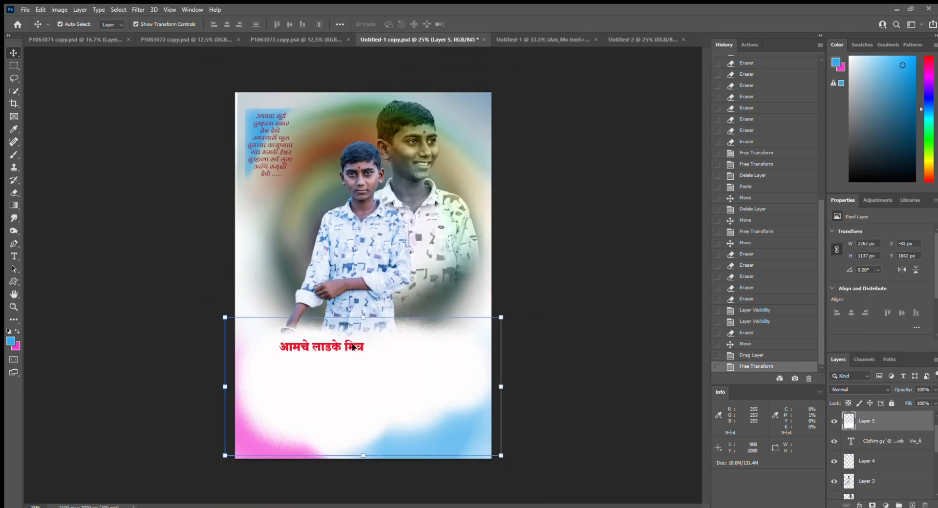
{"action": "left_click", "coordinate": [352, 346], "text": "ctrl"}
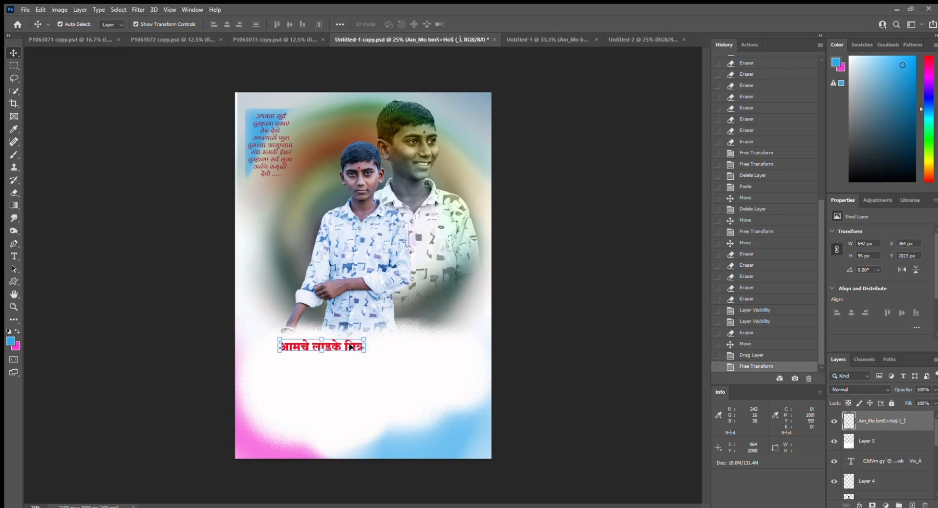
{"action": "left_click_drag", "start_coordinate": [366, 339], "coordinate": [355, 340]}
{"action": "scroll", "coordinate": [344, 342], "scroll_direction": "up", "scroll_amount": 4}
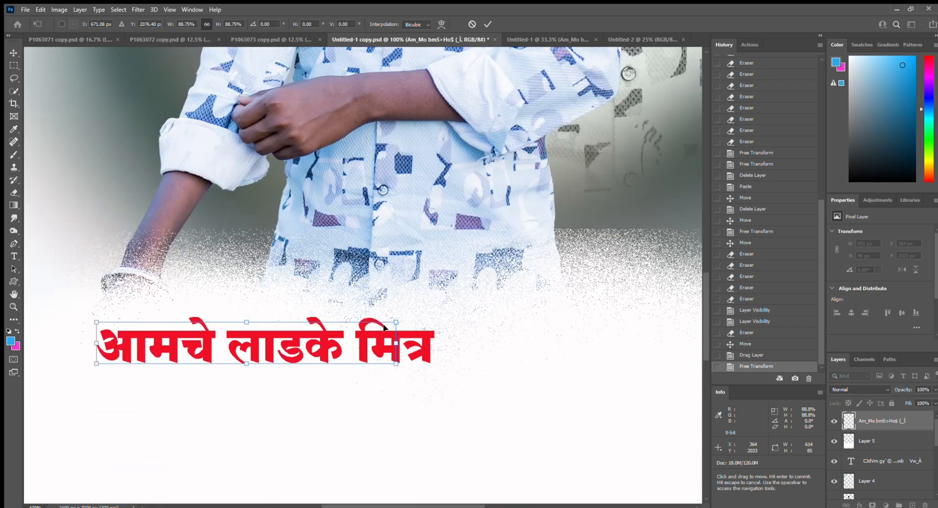
{"action": "left_click_drag", "start_coordinate": [384, 327], "coordinate": [352, 327]}
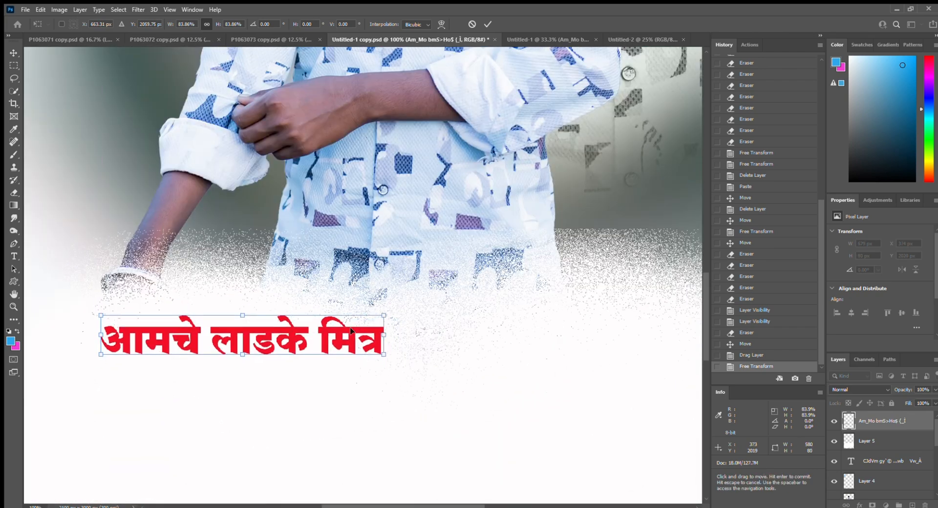
{"action": "key", "text": "Return"}
{"action": "key", "text": "ctrl+minus"}
{"action": "key", "text": "ctrl+minus"}
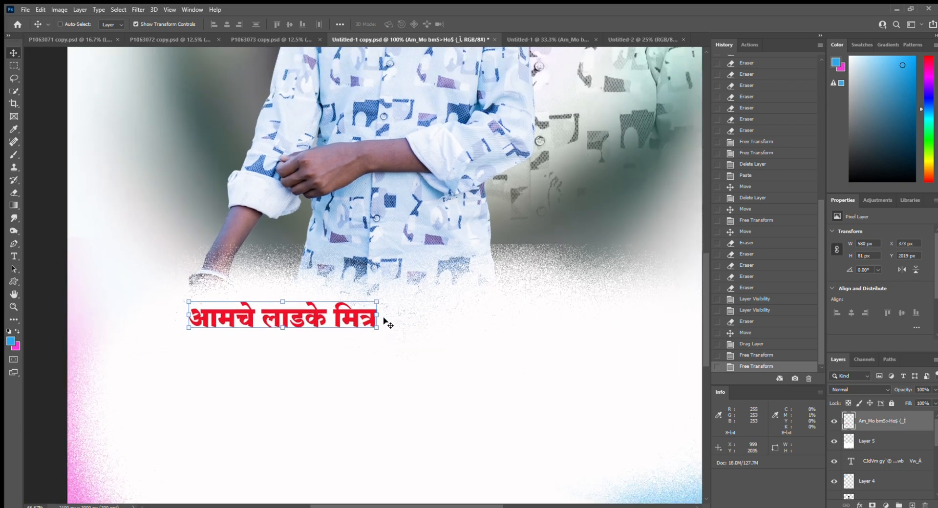
{"action": "key", "text": "ctrl+minus"}
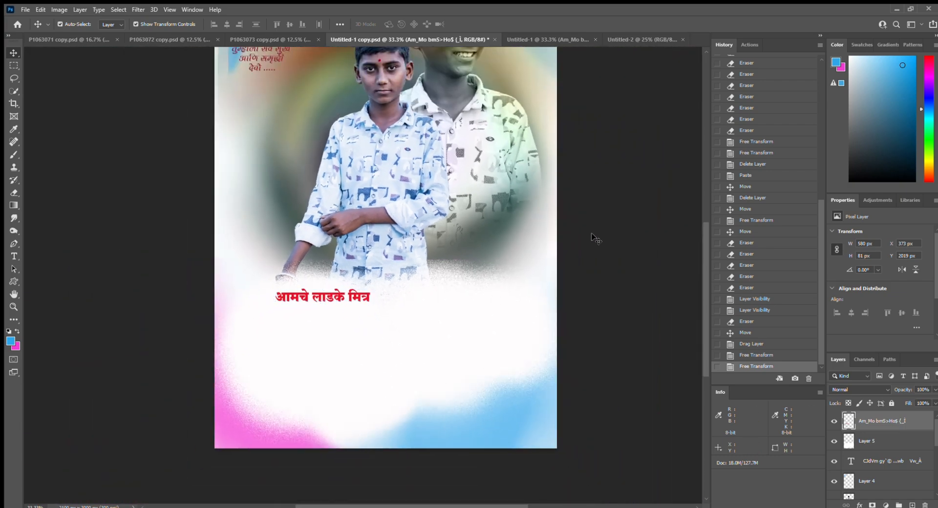
{"action": "left_click", "coordinate": [592, 236]}
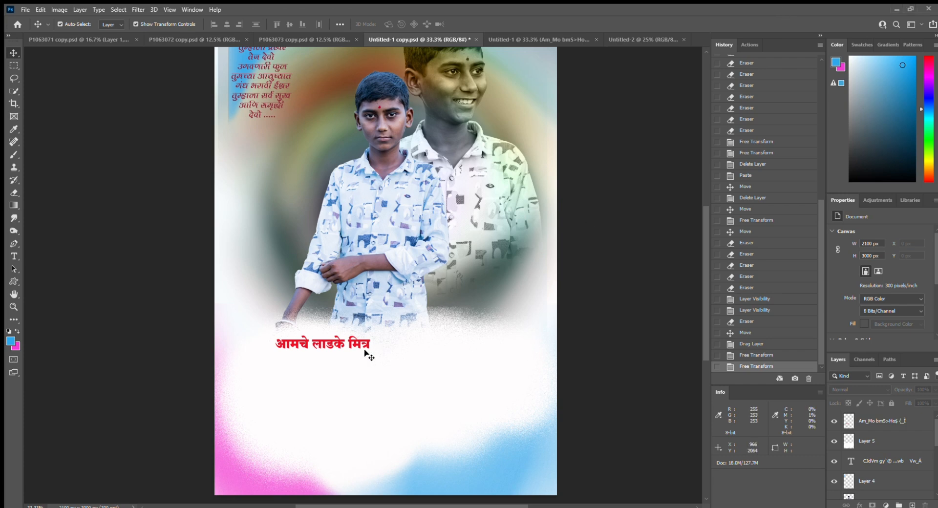
{"action": "key", "text": "space"}
{"action": "left_click_drag", "start_coordinate": [341, 384], "coordinate": [344, 380]}
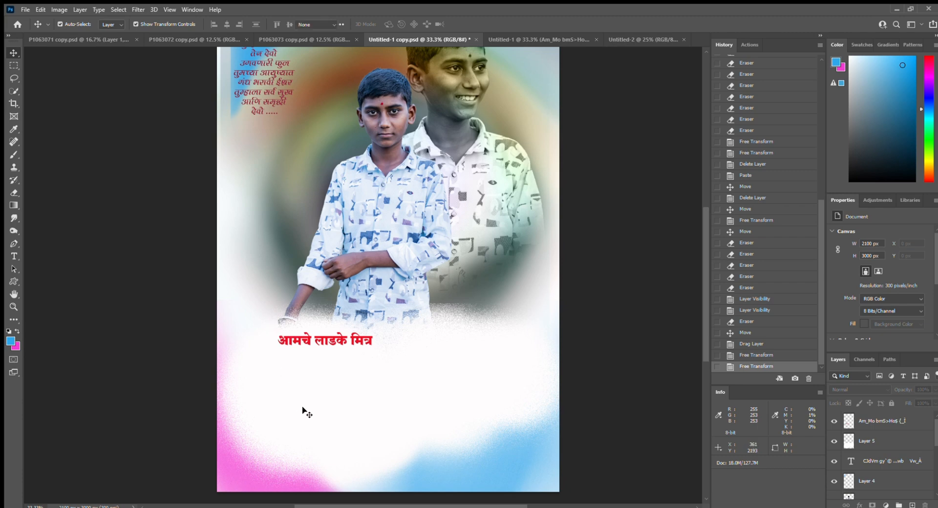
- Paste the name text below the red title and enlarge it to title size
{"action": "key", "text": "t"}
{"action": "left_click", "coordinate": [303, 391]}
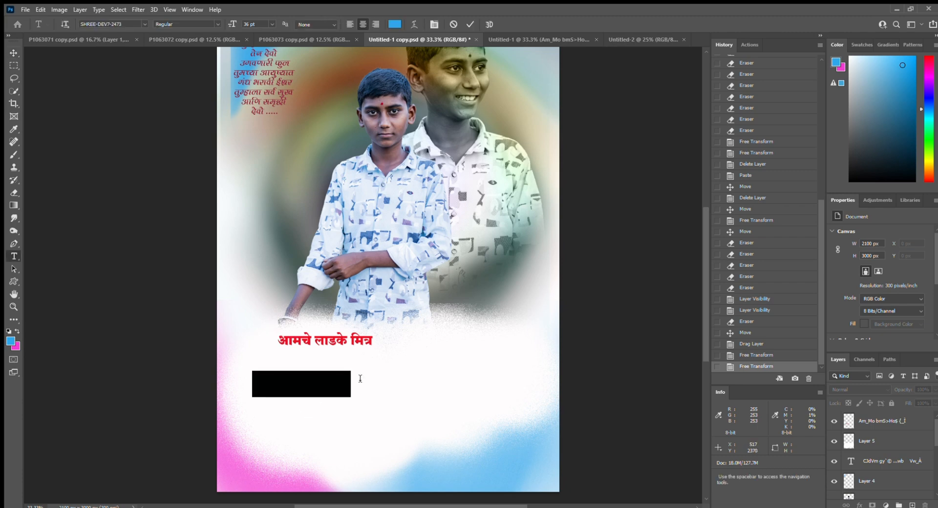
{"action": "key", "text": "ctrl+v"}
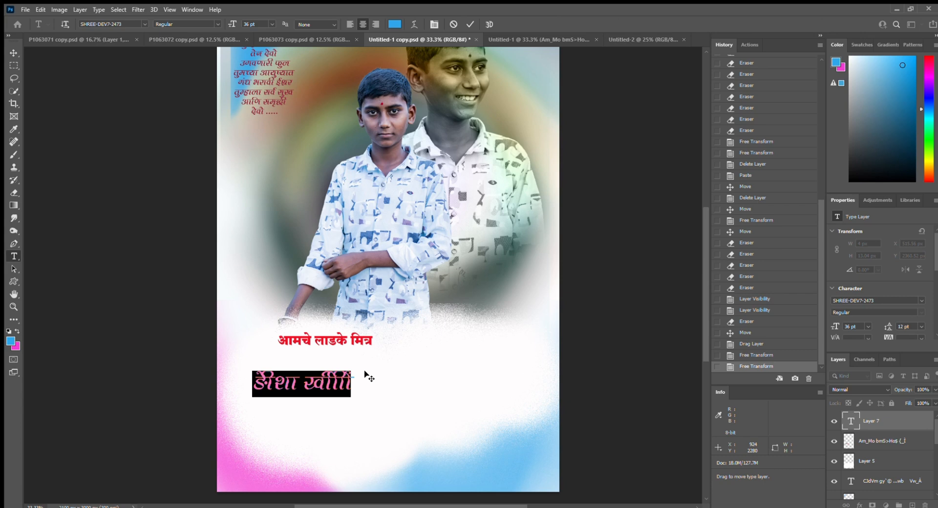
{"action": "key", "text": "ctrl"}
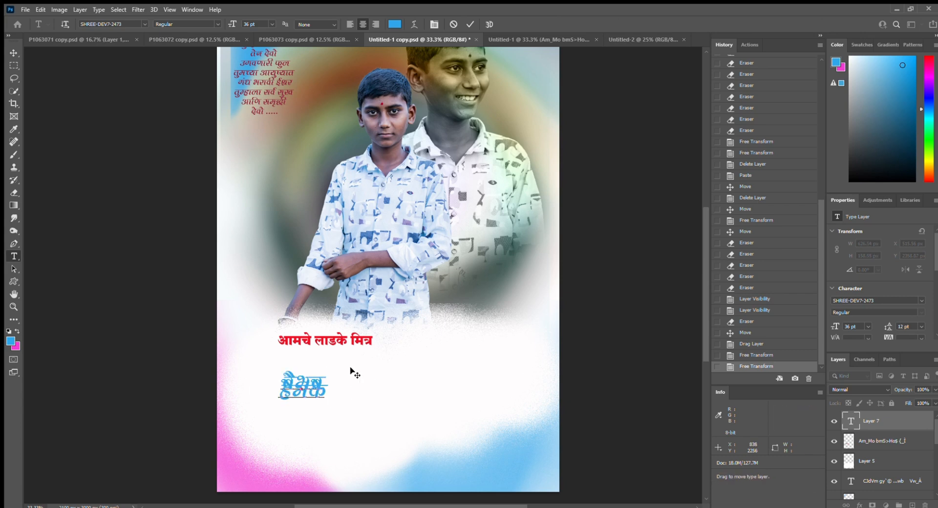
{"action": "left_click_drag", "start_coordinate": [325, 393], "coordinate": [255, 348]}
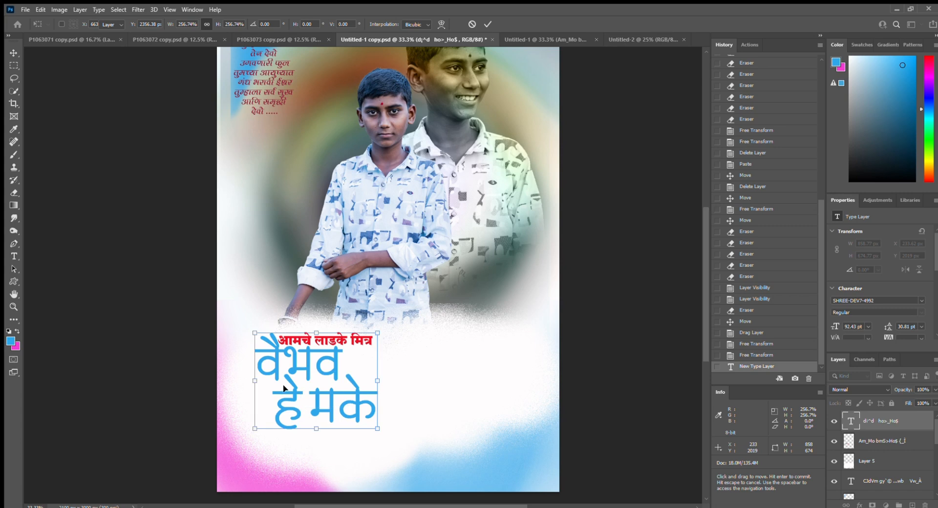
{"action": "key", "text": "Return"}
- Reduce the second line's indent and set the whole name in SHREE-DEV7-4675
{"action": "left_click_drag", "start_coordinate": [269, 405], "coordinate": [293, 400]}
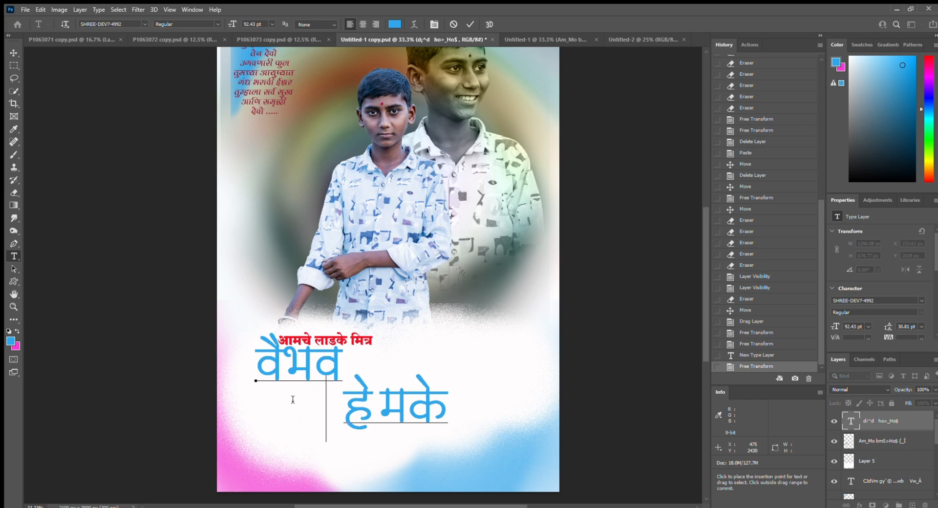
{"action": "key", "text": "BackSpace"}
{"action": "key", "text": "BackSpace"}
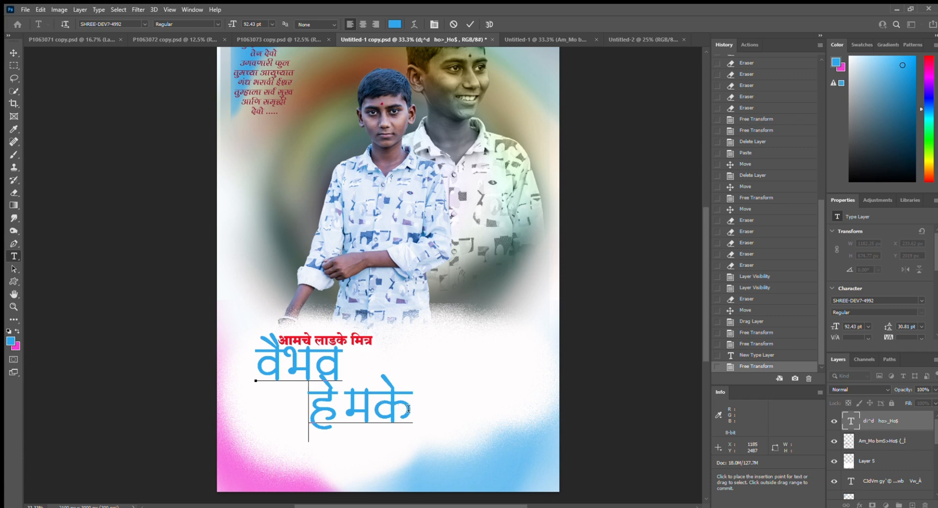
{"action": "left_click_drag", "start_coordinate": [412, 408], "coordinate": [202, 327]}
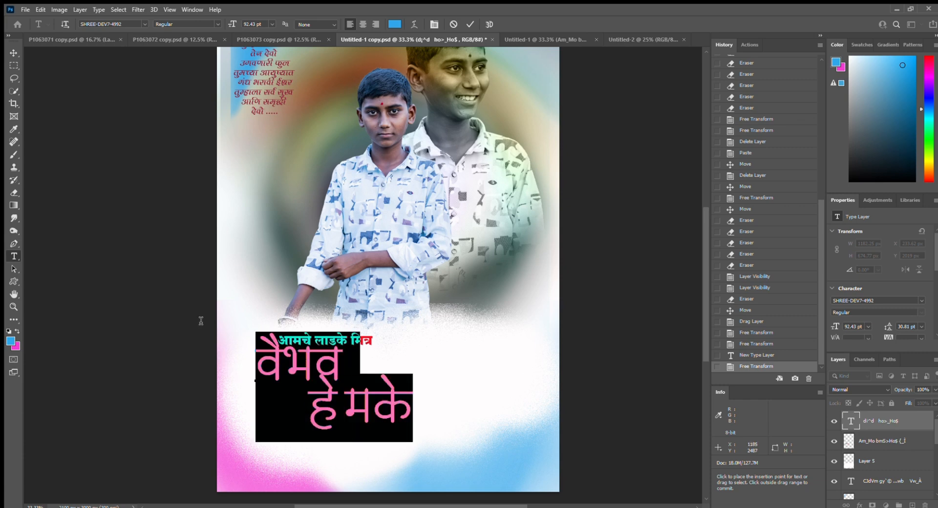
{"action": "left_click", "coordinate": [141, 22]}
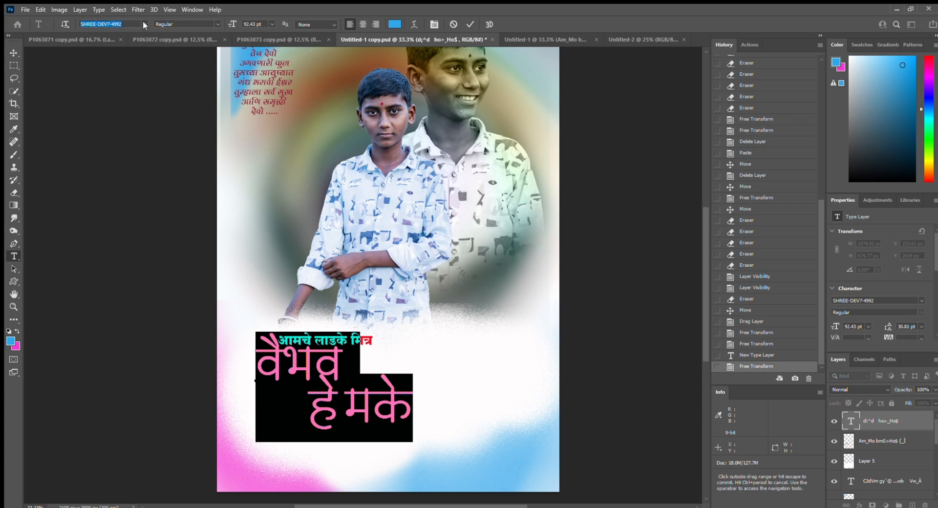
{"action": "key", "text": "Down"}
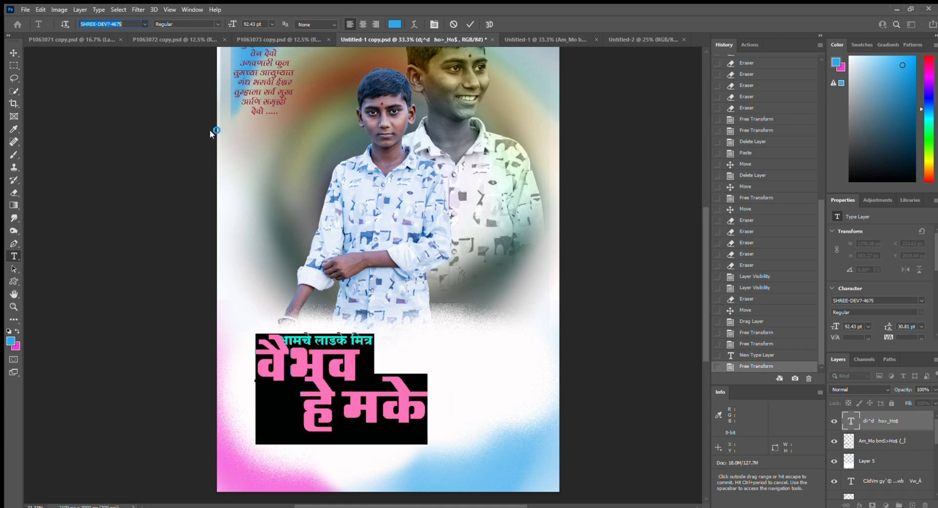
{"action": "key", "text": "Return"}
- Undo the last type edit so the name title returns to its pink colour
{"action": "left_click", "coordinate": [11, 54]}
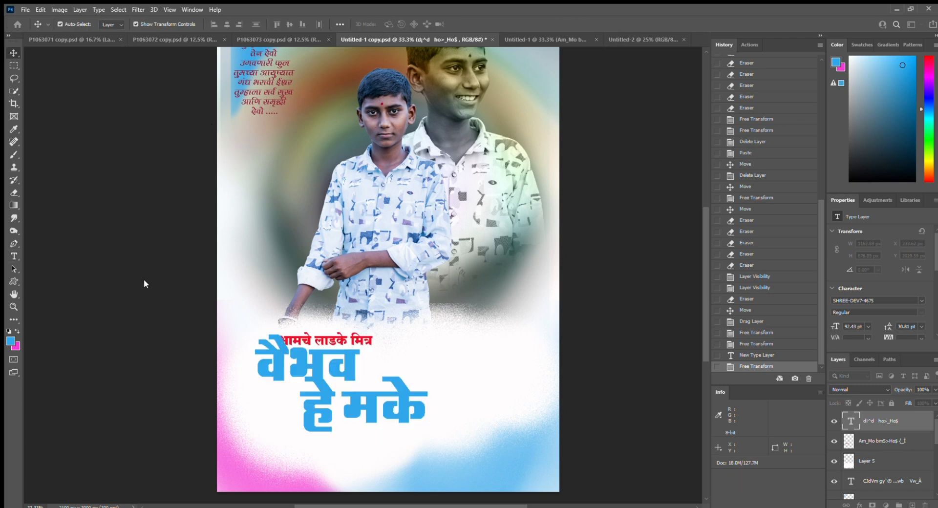
{"action": "left_click_drag", "start_coordinate": [306, 367], "coordinate": [324, 365]}
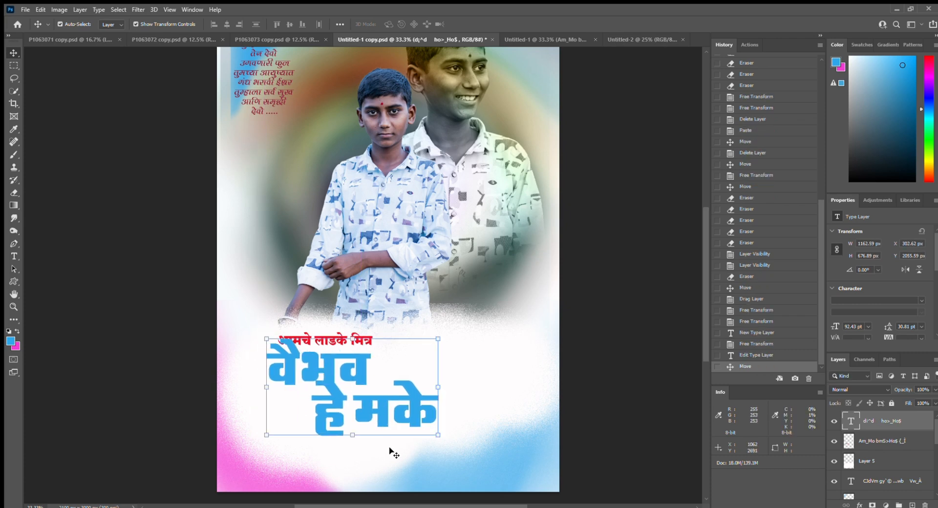
{"action": "key", "text": "ctrl+z"}
{"action": "key", "text": "m"}
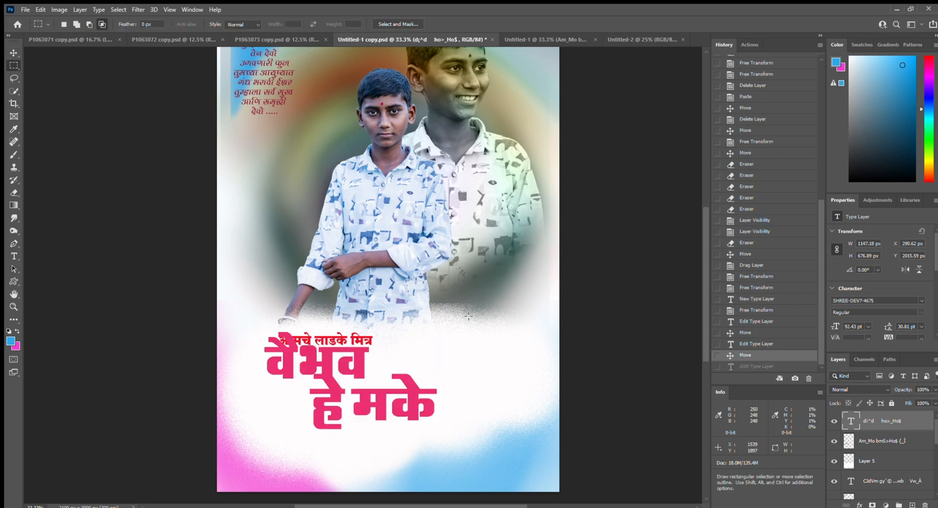
- Nudge the name title slightly lower beneath the subtitle
{"action": "scroll", "coordinate": [421, 356], "scroll_direction": "up", "scroll_amount": 1}
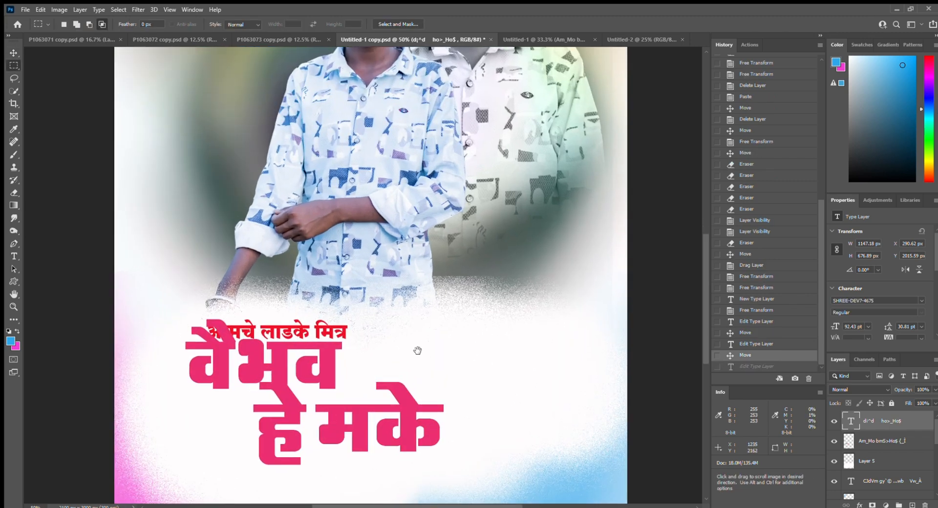
{"action": "left_click_drag", "start_coordinate": [417, 352], "coordinate": [425, 295]}
{"action": "scroll", "coordinate": [392, 329], "scroll_direction": "up", "scroll_amount": 1}
{"action": "scroll", "coordinate": [429, 294], "scroll_direction": "down", "scroll_amount": 1}
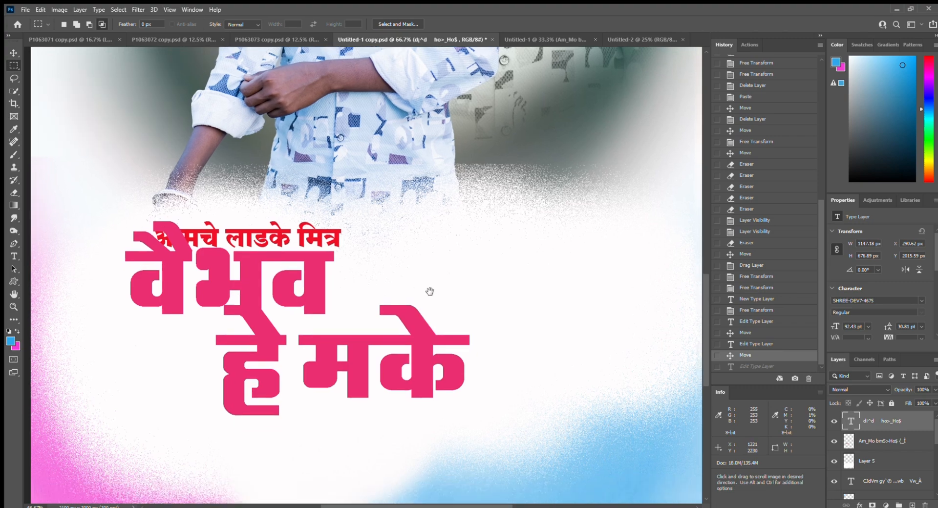
{"action": "key", "text": "v"}
{"action": "left_click_drag", "start_coordinate": [320, 287], "coordinate": [309, 299]}
- Delete the title's second line, leaving only the first name
{"action": "double_click", "coordinate": [310, 299]}
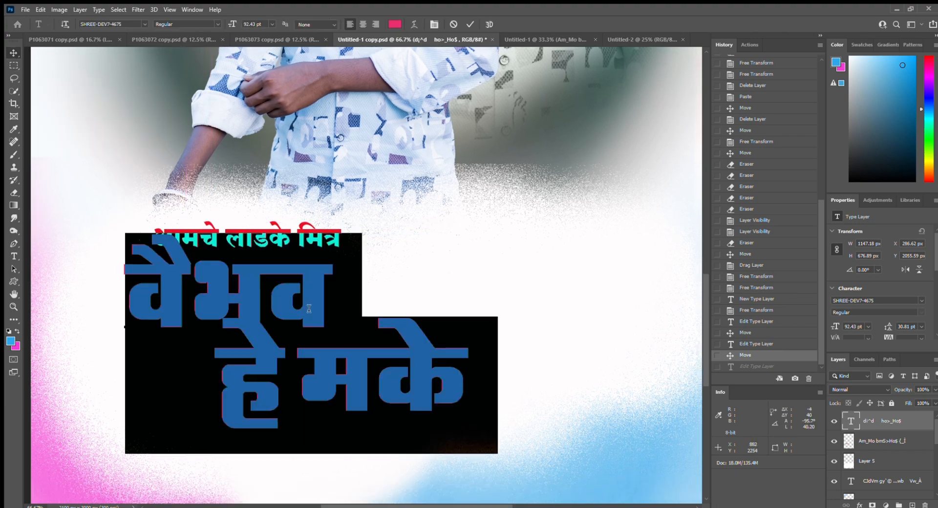
{"action": "left_click", "coordinate": [126, 289]}
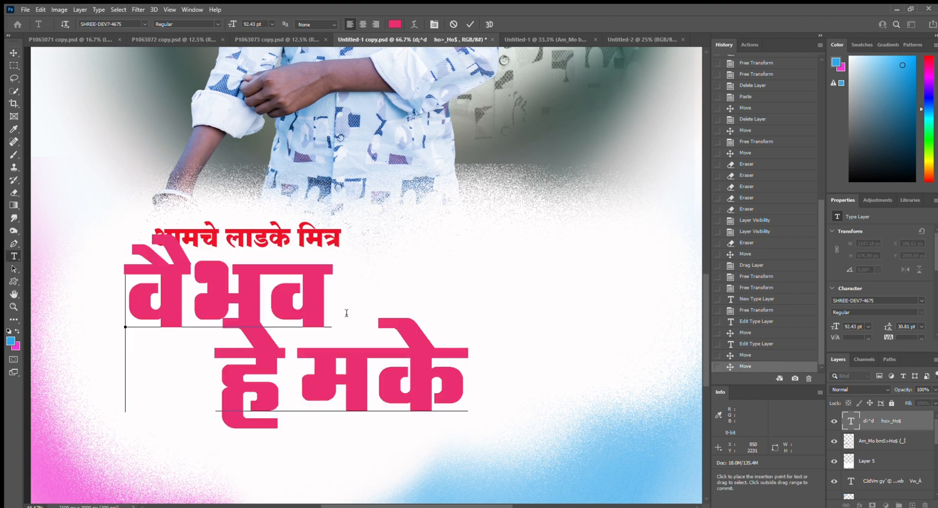
{"action": "left_click_drag", "start_coordinate": [463, 364], "coordinate": [214, 362]}
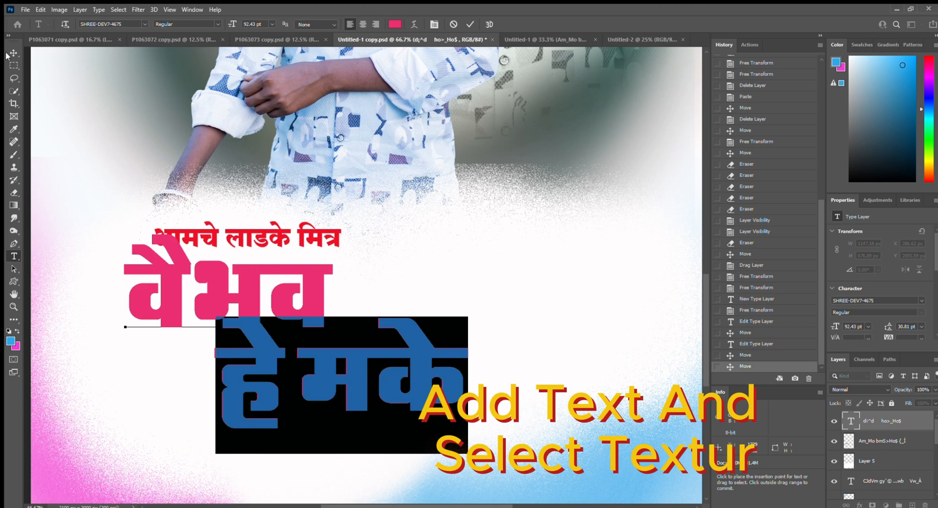
{"action": "key", "text": "BackSpace"}
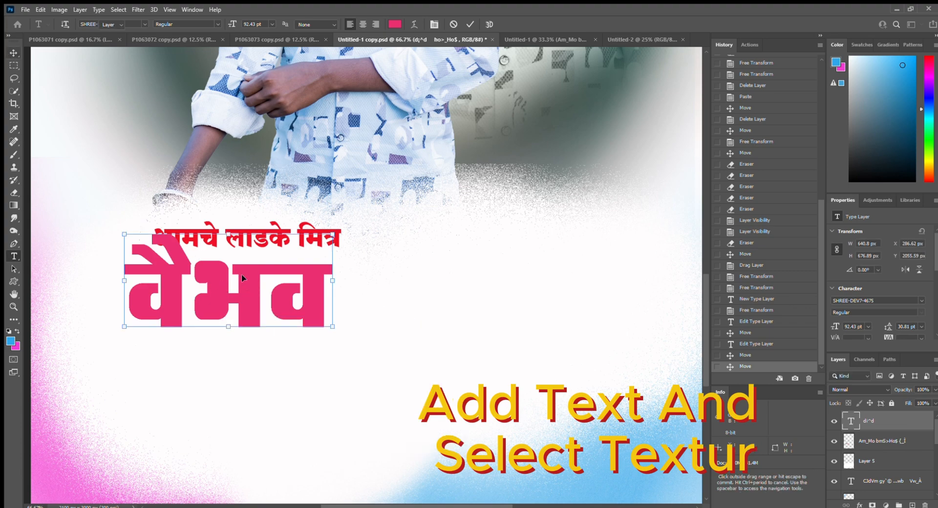
- Enlarge the name to about 144% and position it under the red subtitle
{"action": "left_click_drag", "start_coordinate": [250, 283], "coordinate": [220, 284]}
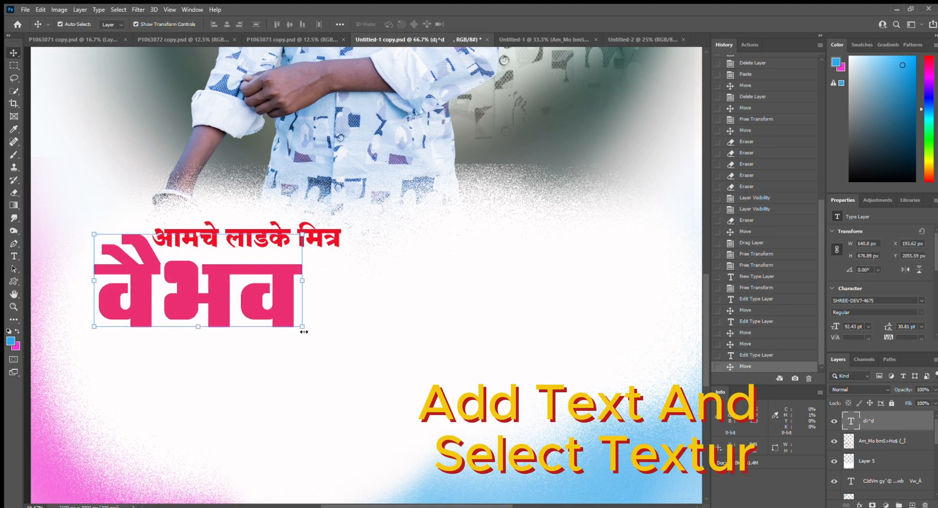
{"action": "left_click_drag", "start_coordinate": [302, 330], "coordinate": [395, 379]}
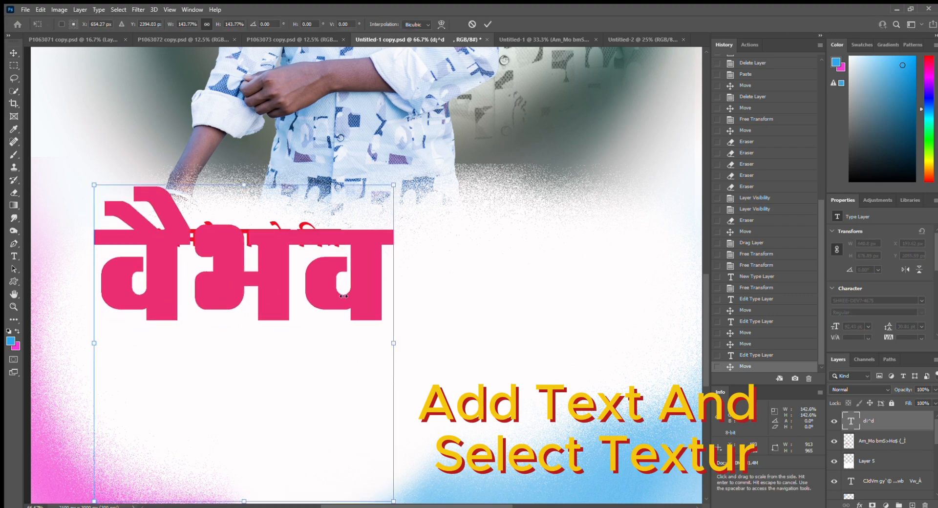
{"action": "left_click_drag", "start_coordinate": [359, 266], "coordinate": [352, 303]}
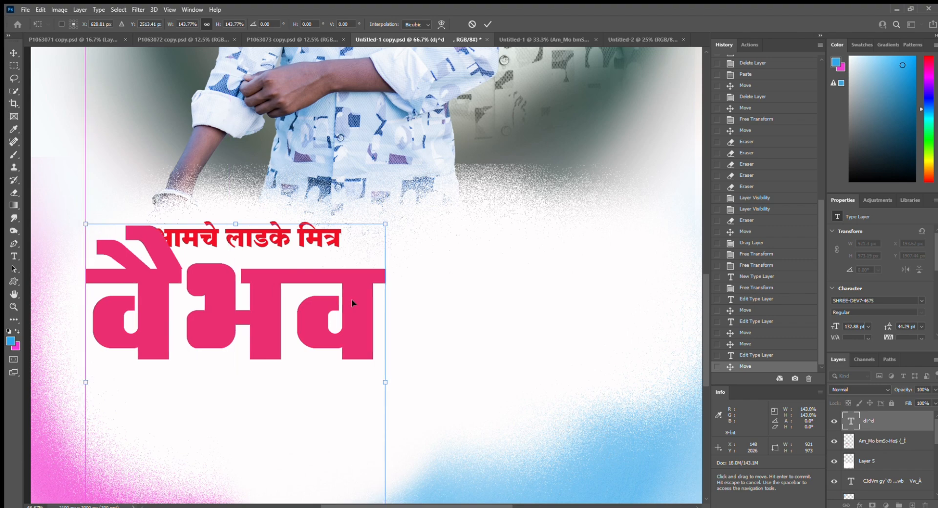
{"action": "key", "text": "Return"}
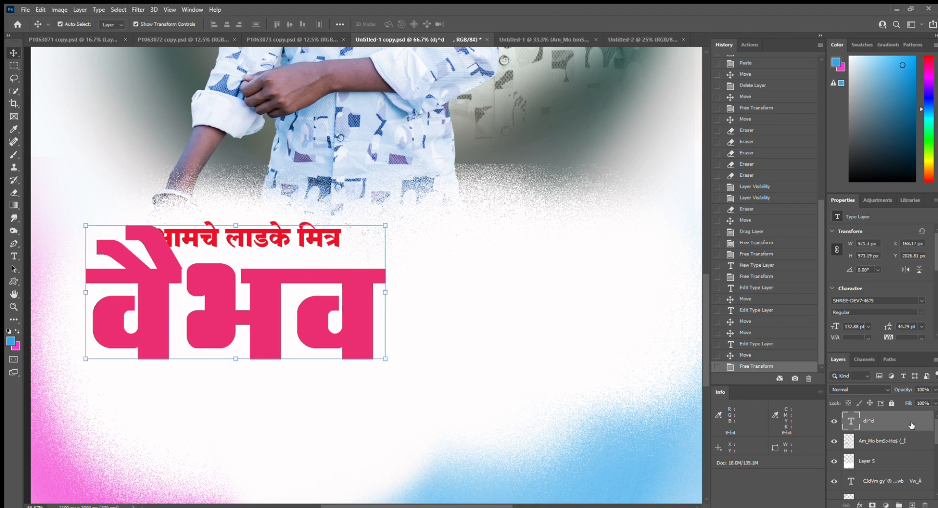
- Apply Bevel & Emboss with Texture, a smaller texture scale and greater depth, to the name
{"action": "key", "text": "h"}
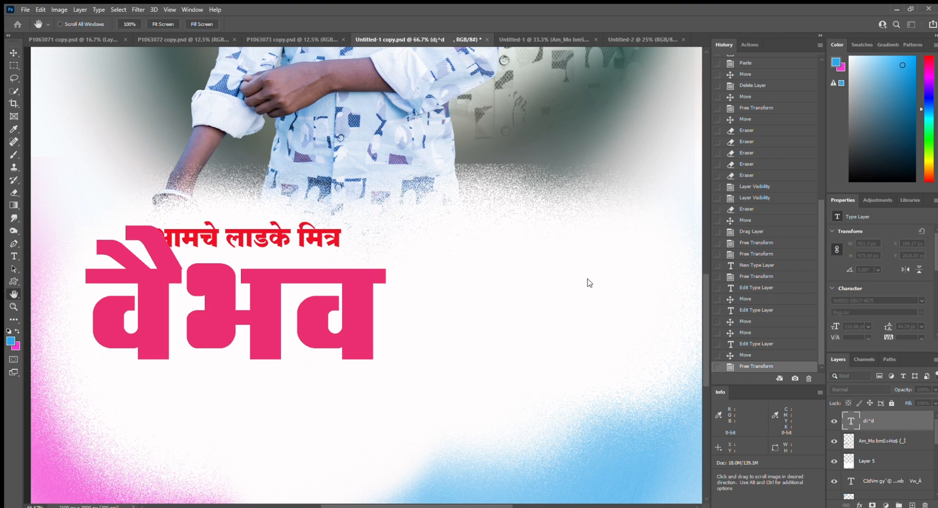
{"action": "left_click", "coordinate": [590, 252]}
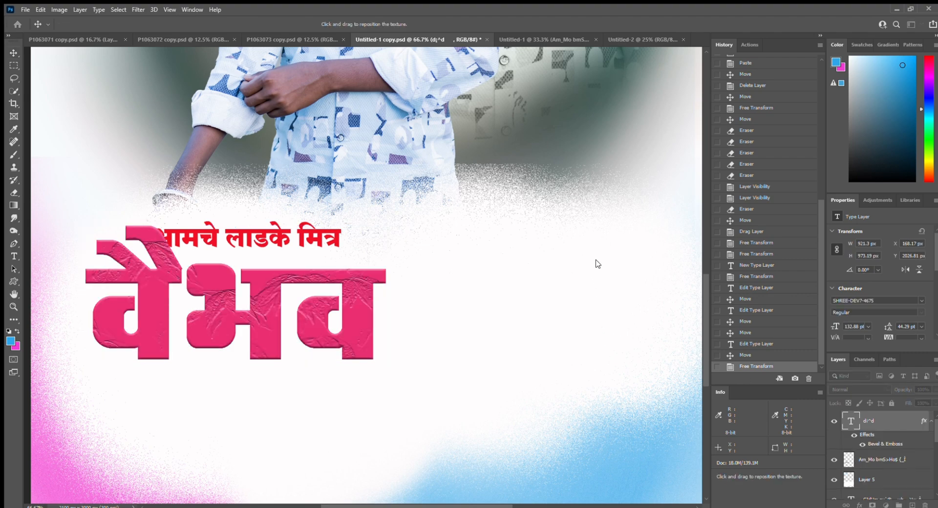
{"action": "left_click_drag", "start_coordinate": [737, 249], "coordinate": [726, 249]}
{"action": "left_click", "coordinate": [752, 257]}
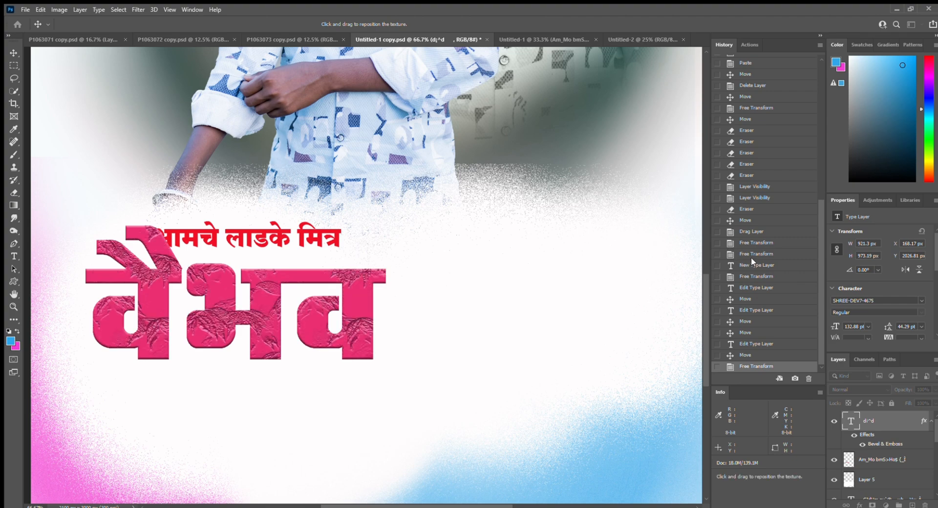
{"action": "left_click", "coordinate": [879, 198]}
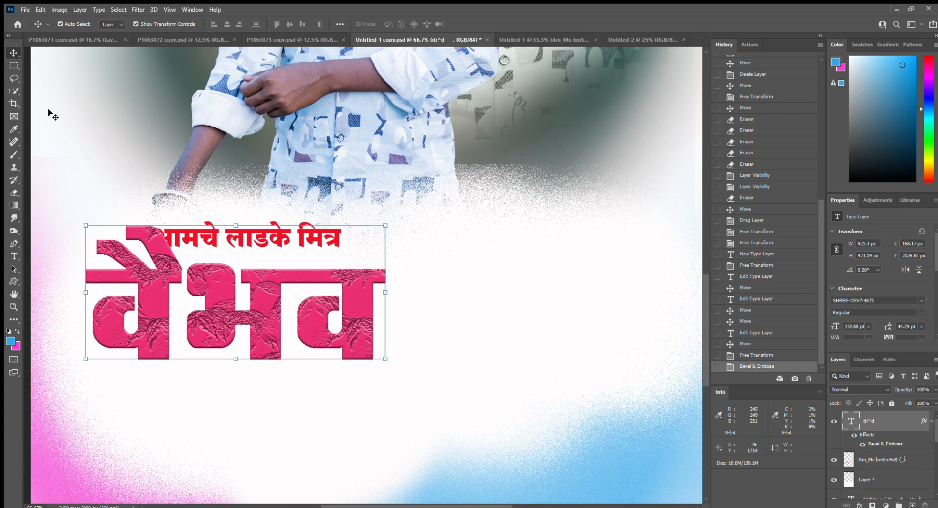
{"action": "left_click", "coordinate": [319, 228]}
{"action": "left_click", "coordinate": [317, 234]}
{"action": "key", "text": "t"}
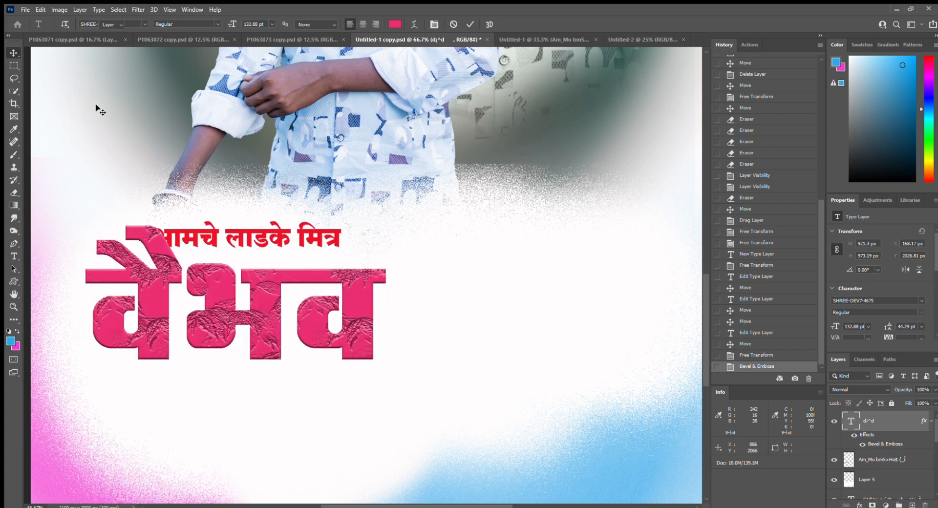
- Discard a stray new text layer and nudge the embossed name slightly left
{"action": "left_click", "coordinate": [480, 263]}
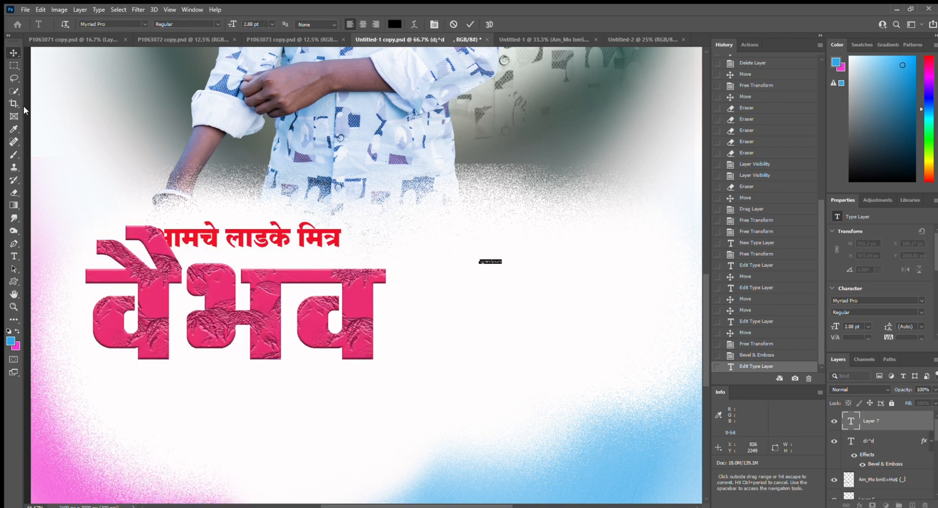
{"action": "key", "text": "BackSpace"}
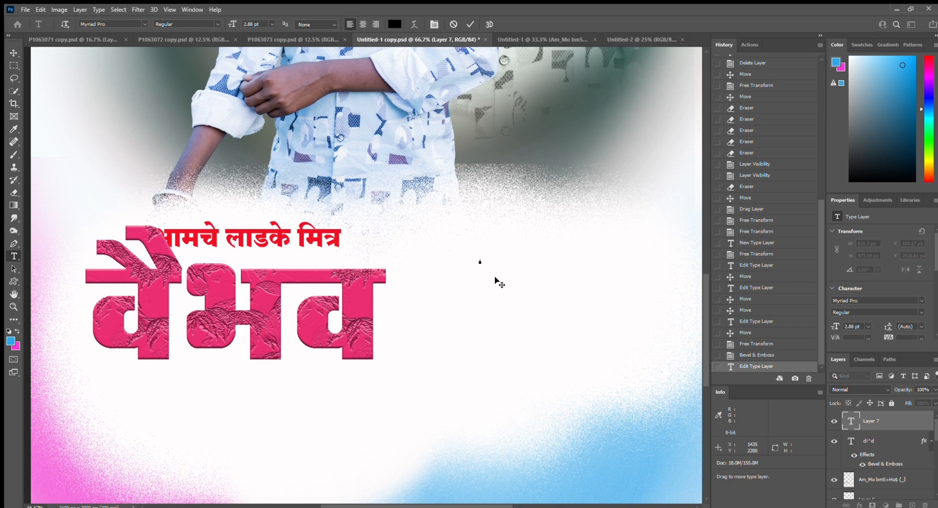
{"action": "left_click", "coordinate": [14, 53]}
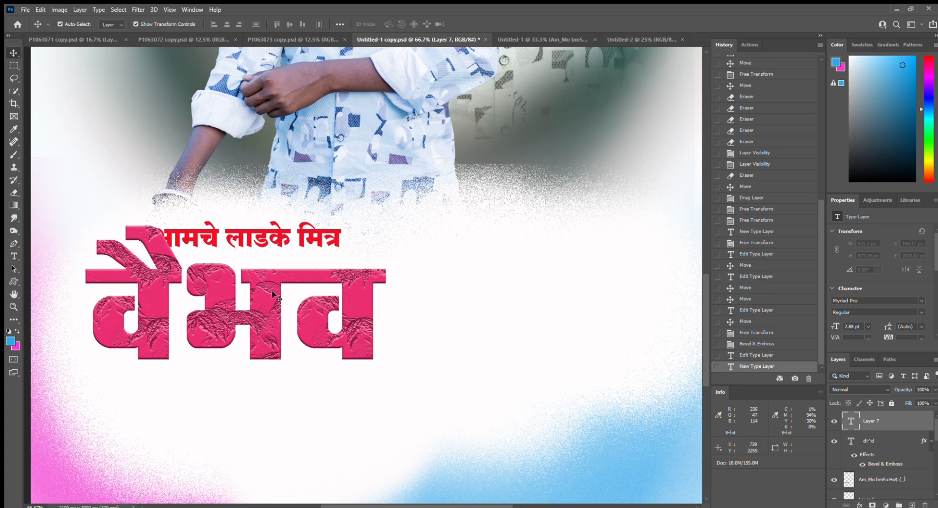
{"action": "left_click", "coordinate": [269, 293]}
{"action": "left_click_drag", "start_coordinate": [269, 292], "coordinate": [262, 291]}
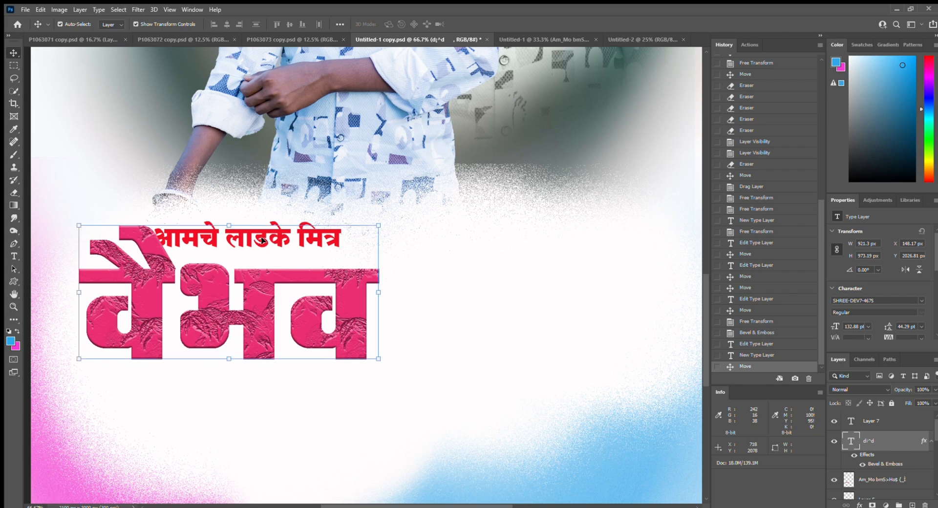
- Check the name text's colour, commit the edit, and nudge it left to X 139.17 px
{"action": "double_click", "coordinate": [256, 293]}
{"action": "key", "text": "ctrl+a"}
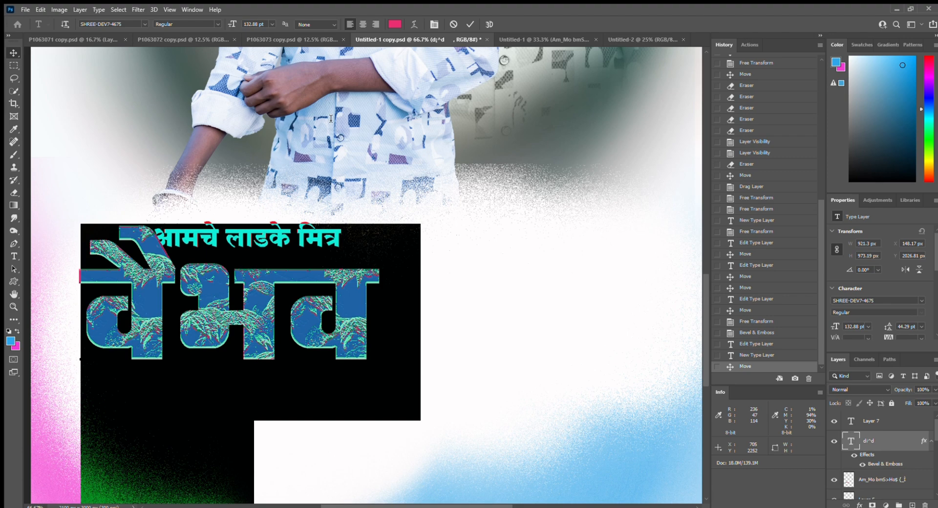
{"action": "left_click", "coordinate": [390, 24]}
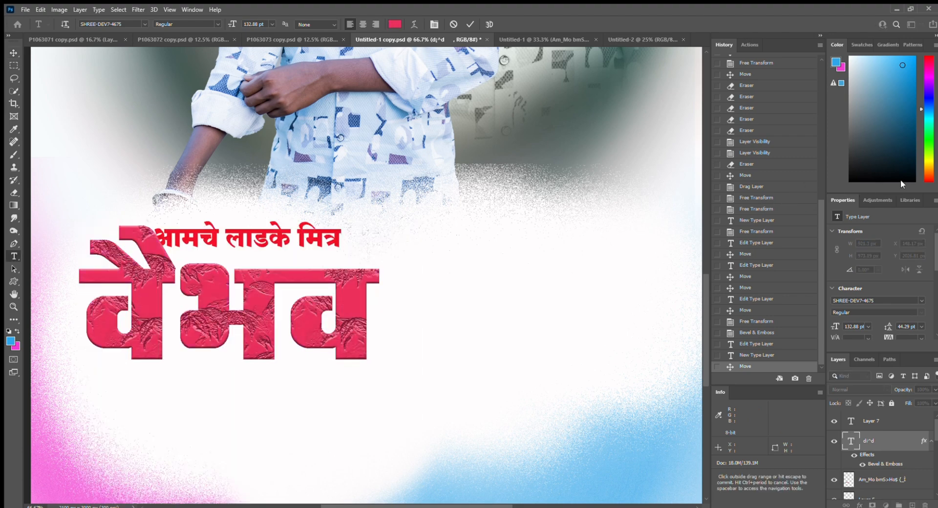
{"action": "key", "text": "ctrl+a"}
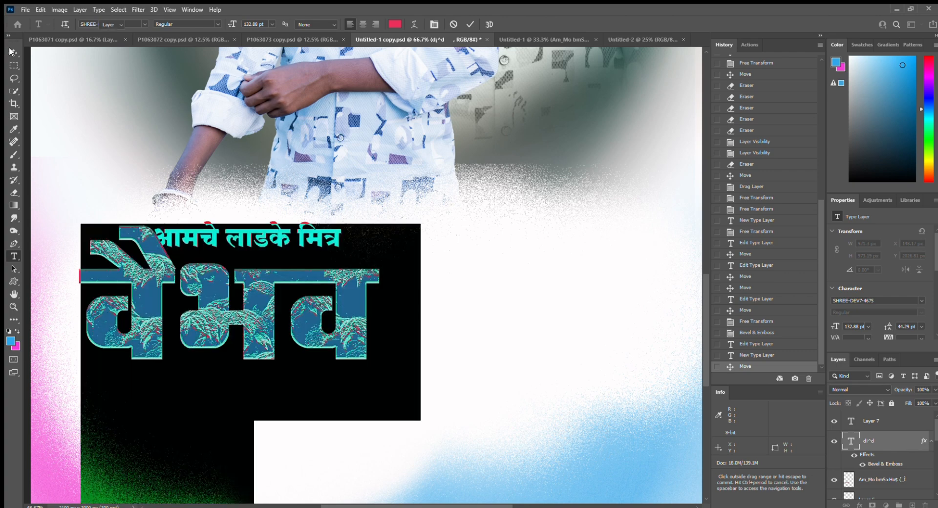
{"action": "left_click", "coordinate": [14, 52]}
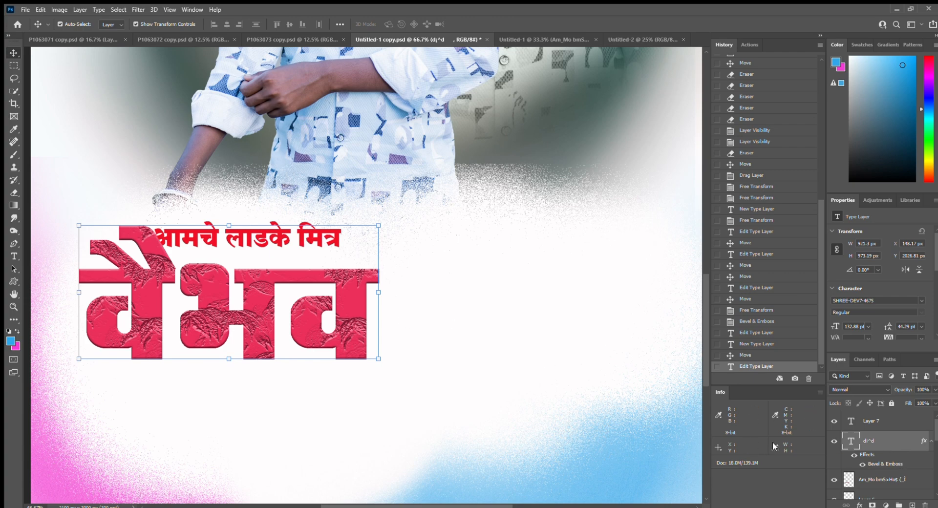
{"action": "left_click_drag", "start_coordinate": [257, 292], "coordinate": [253, 292]}
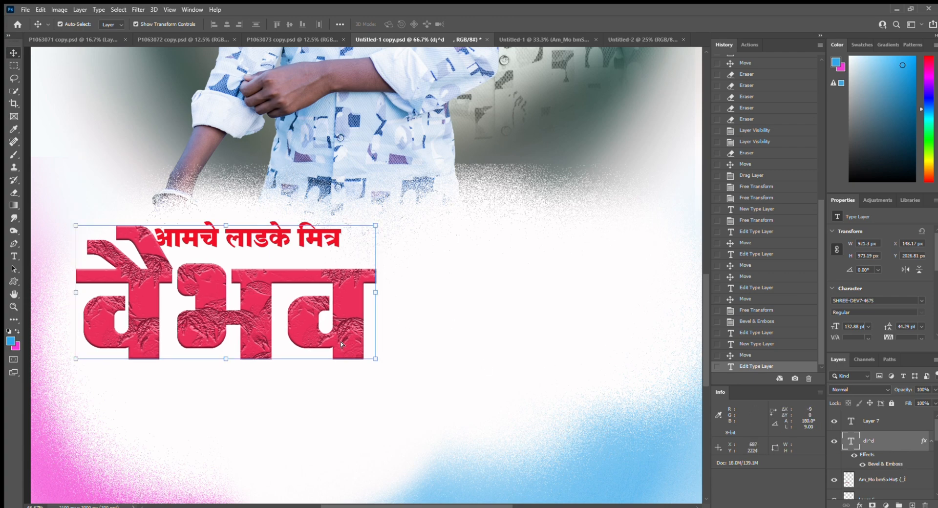
- Add a new text line reading हे मके below-right of the name
{"action": "key", "text": "t"}
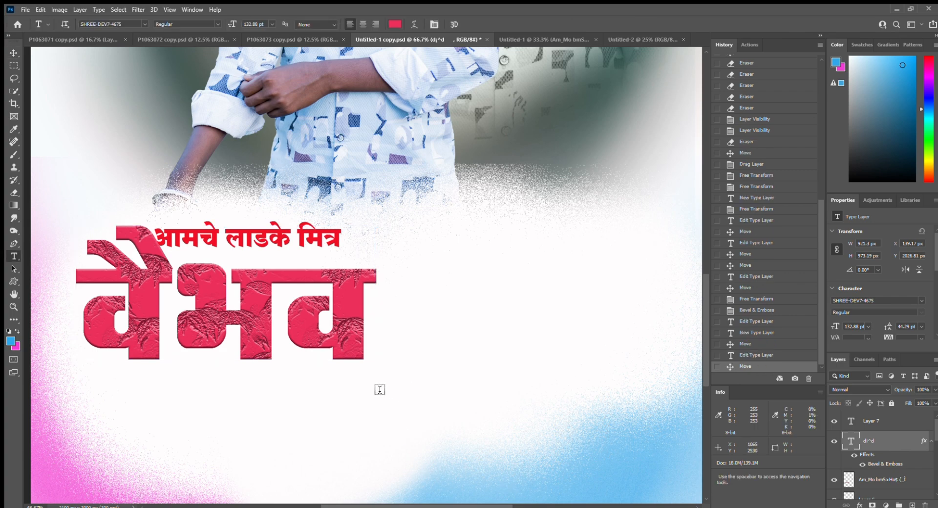
{"action": "left_click", "coordinate": [429, 388]}
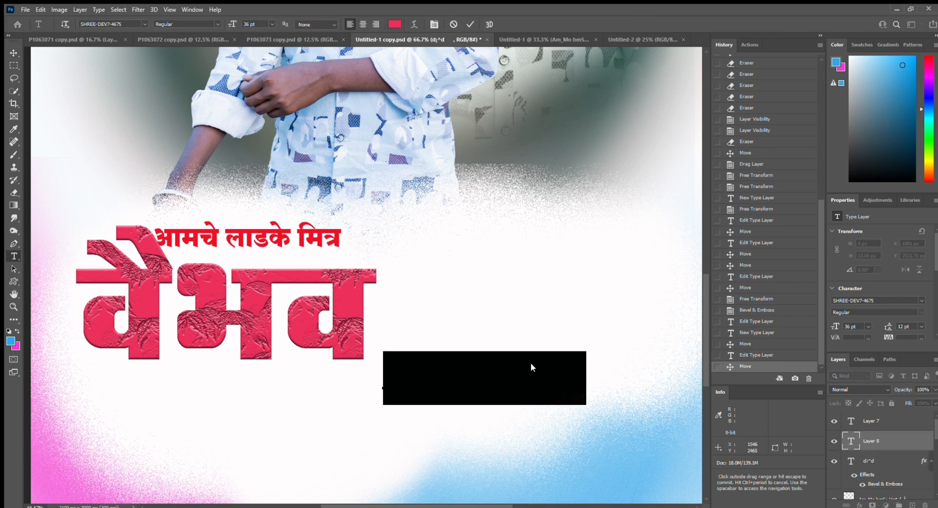
{"action": "key", "text": "BackSpace"}
{"action": "type", "text": "हेमके"}
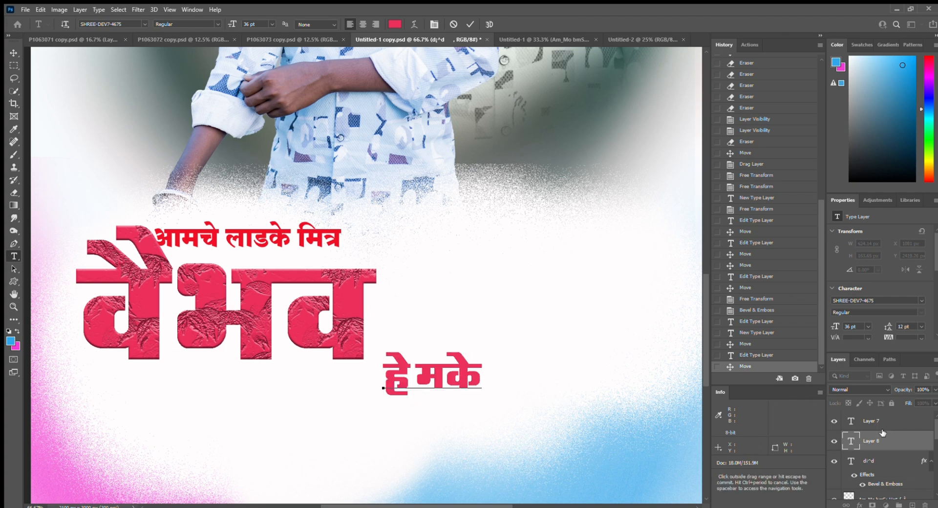
{"action": "left_click", "coordinate": [921, 442]}
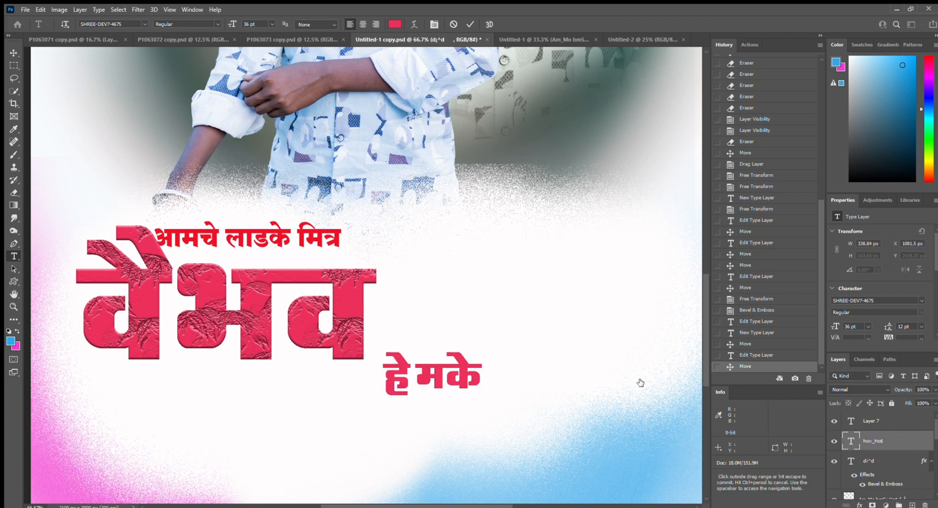
- Give the हे मके line the same textured Bevel & Emboss
{"action": "key", "text": "Escape"}
{"action": "key", "text": "h"}
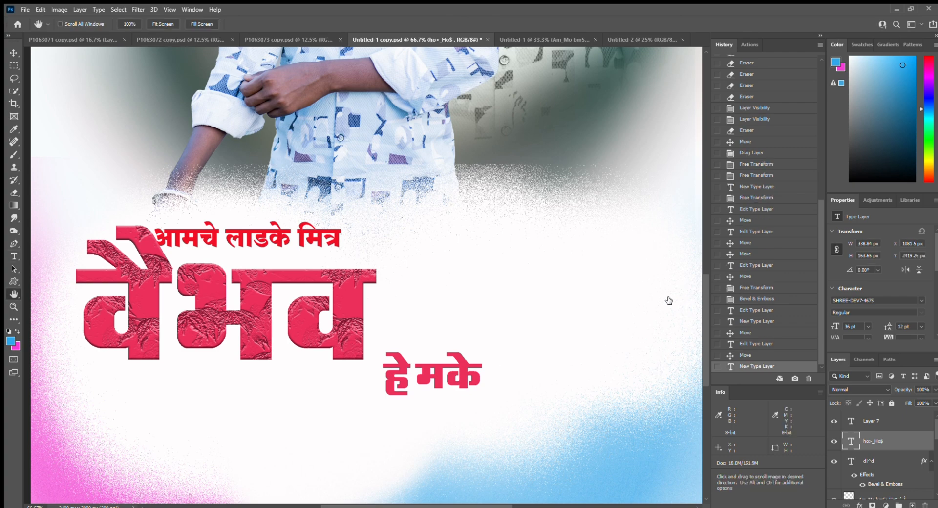
{"action": "left_click", "coordinate": [584, 251]}
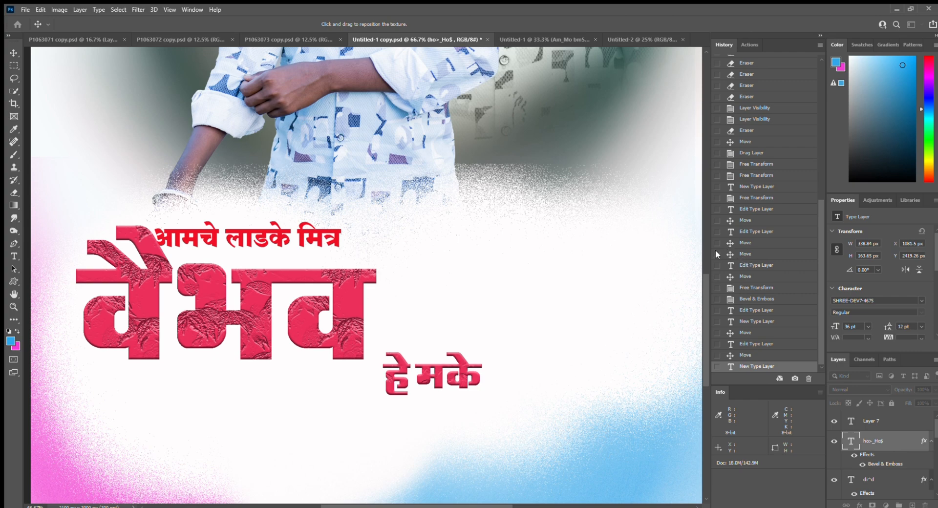
- Enlarge the हे मके text and place it beneath the वैभव title
{"action": "key", "text": "t"}
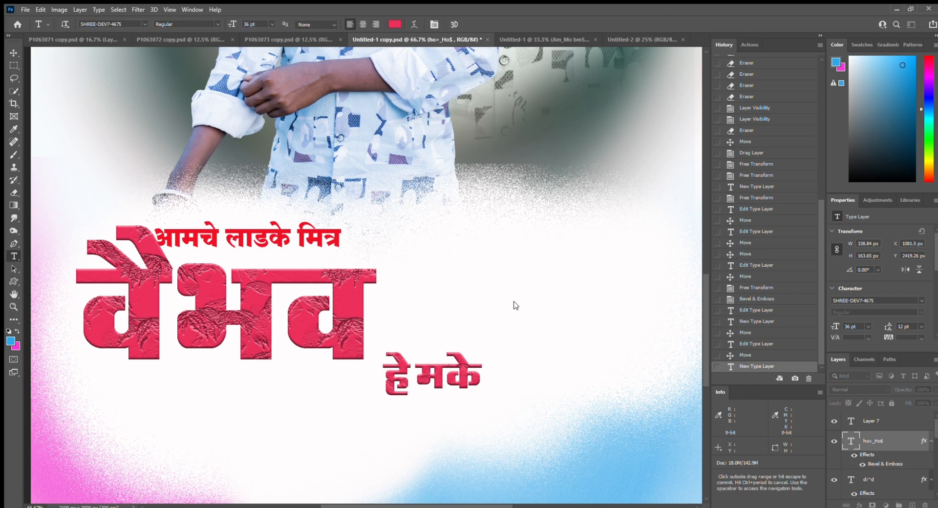
{"action": "left_click", "coordinate": [13, 53]}
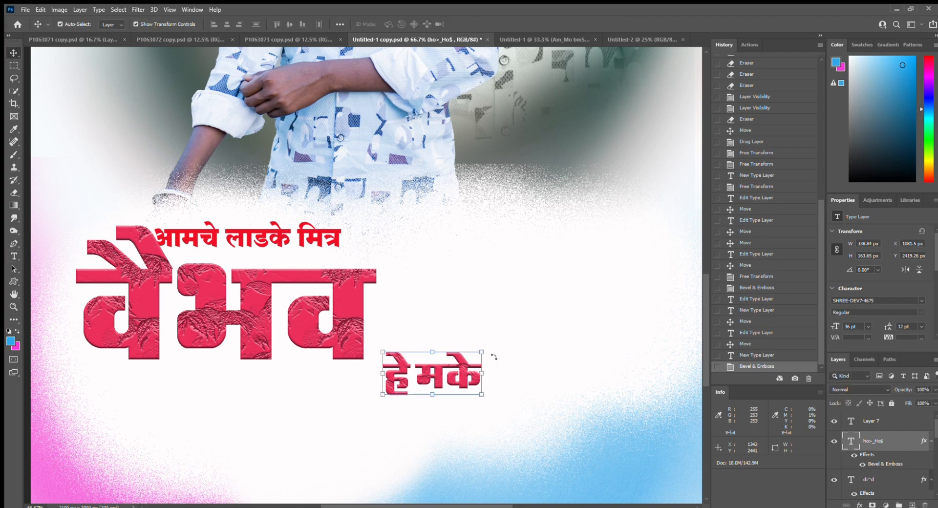
{"action": "left_click_drag", "start_coordinate": [460, 358], "coordinate": [355, 364]}
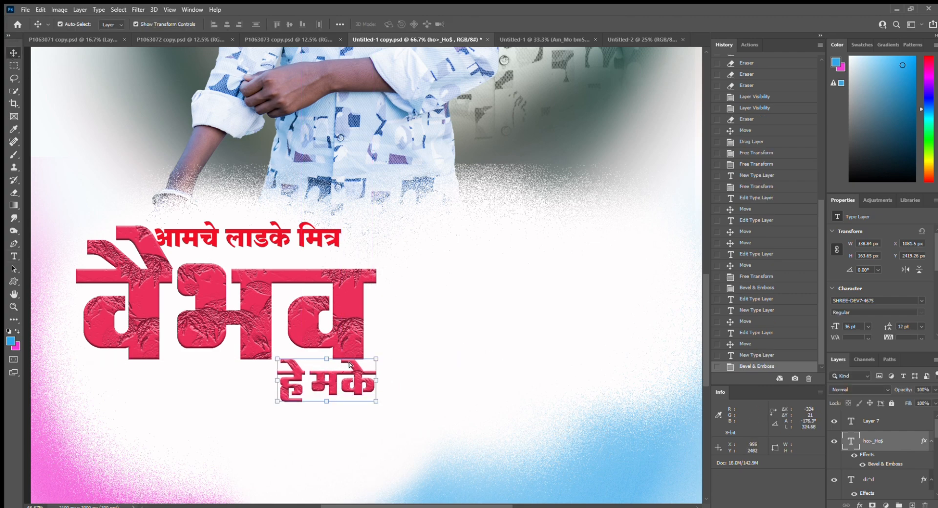
{"action": "left_click_drag", "start_coordinate": [377, 402], "coordinate": [450, 458]}
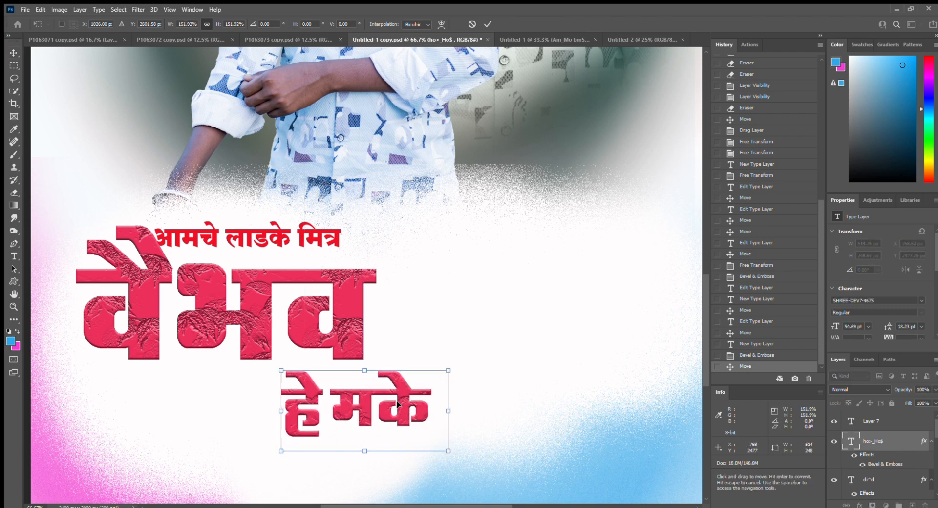
{"action": "left_click_drag", "start_coordinate": [397, 404], "coordinate": [386, 380]}
{"action": "left_click", "coordinate": [347, 315]}
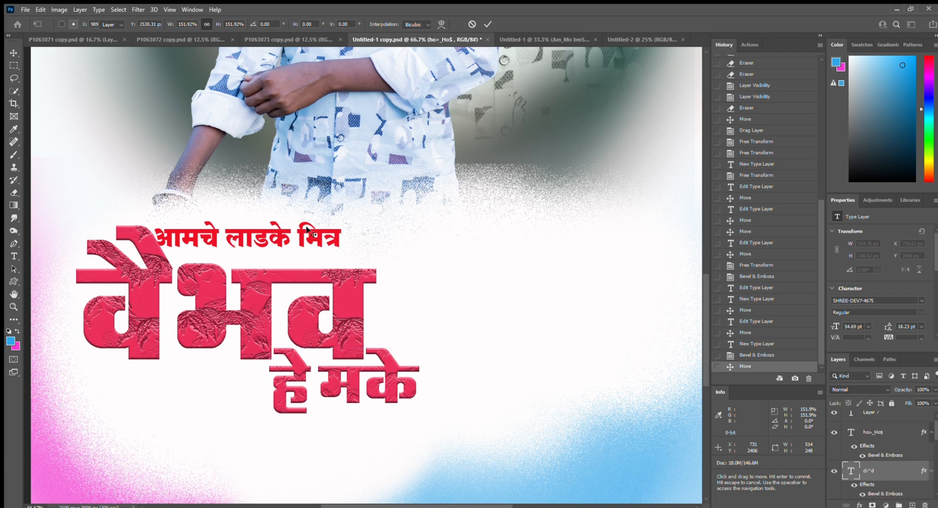
{"action": "left_click", "coordinate": [383, 380]}
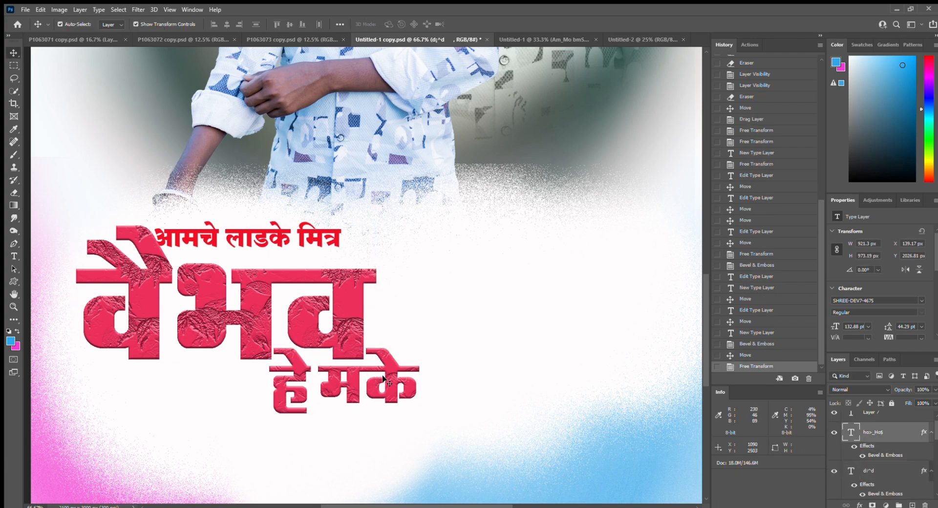
- Select the वैभव title layer and zoom out to view the whole poster
{"action": "left_click", "coordinate": [275, 237]}
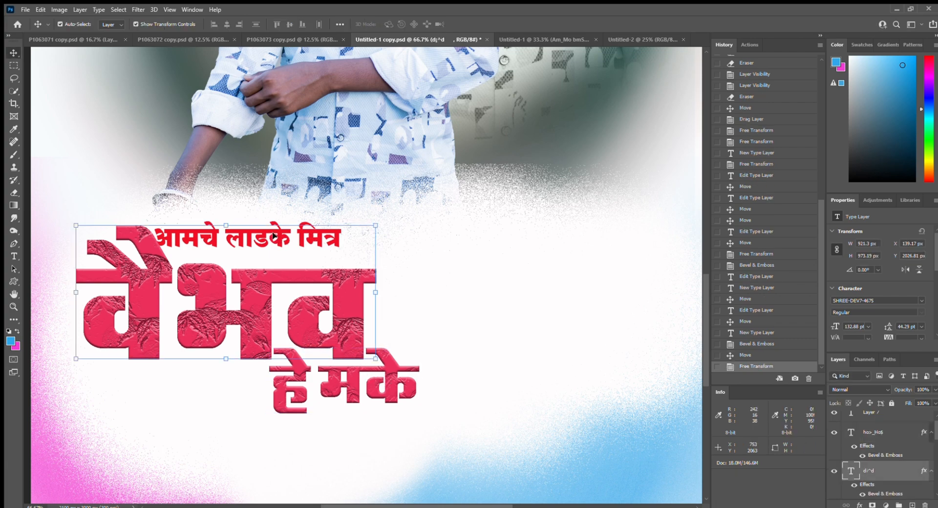
{"action": "scroll", "coordinate": [895, 460], "scroll_direction": "down", "scroll_amount": 3}
{"action": "scroll", "coordinate": [895, 459], "scroll_direction": "down", "scroll_amount": 3}
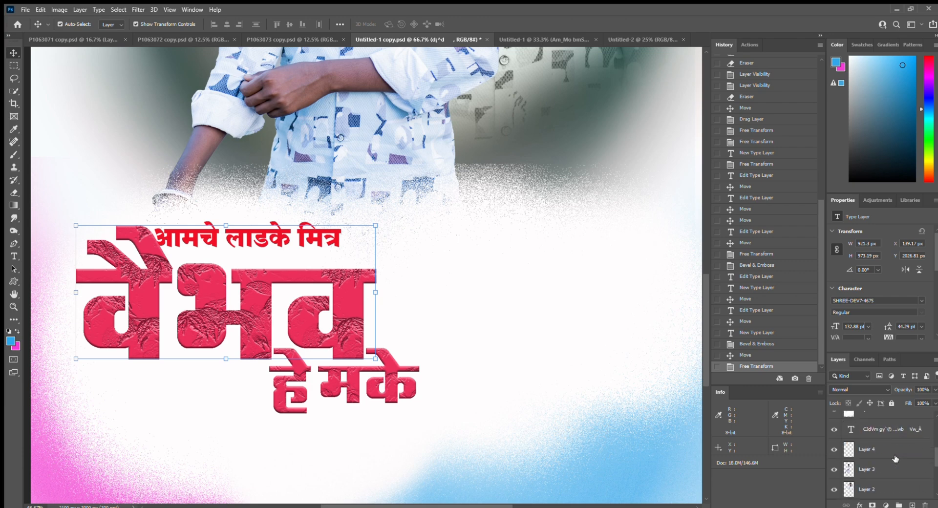
{"action": "left_click", "coordinate": [897, 437]}
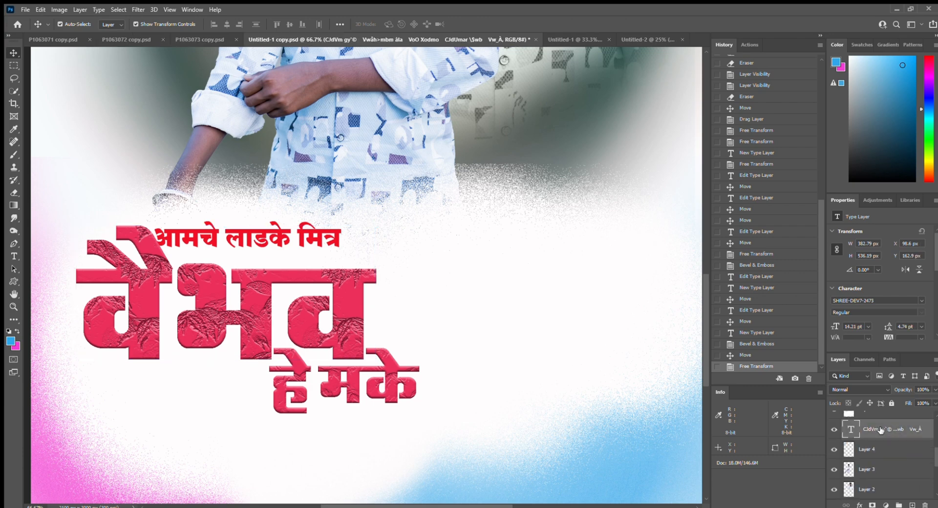
{"action": "left_click", "coordinate": [270, 233]}
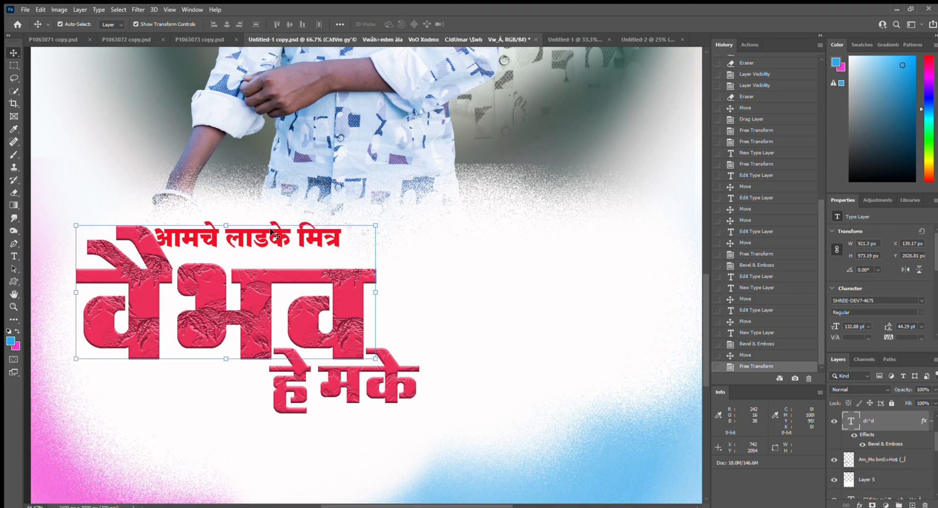
{"action": "double_click", "coordinate": [271, 233]}
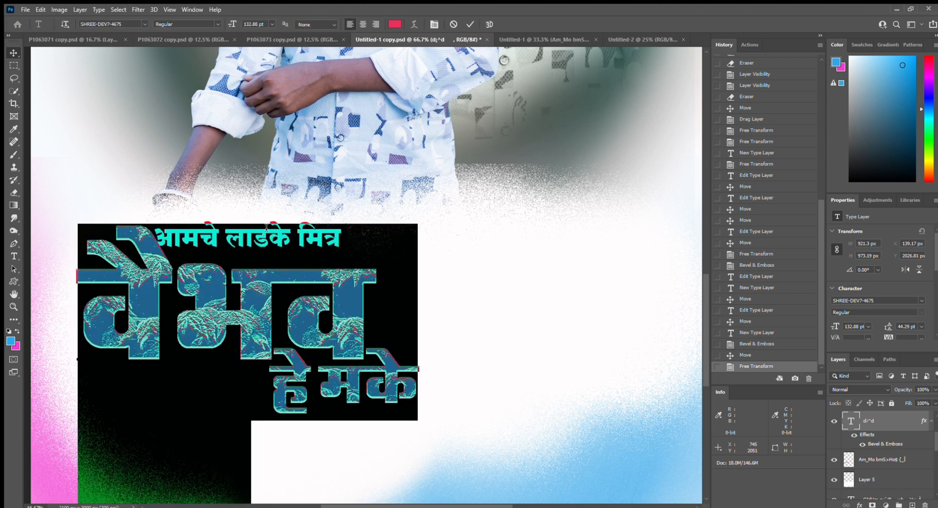
{"action": "left_click", "coordinate": [13, 53]}
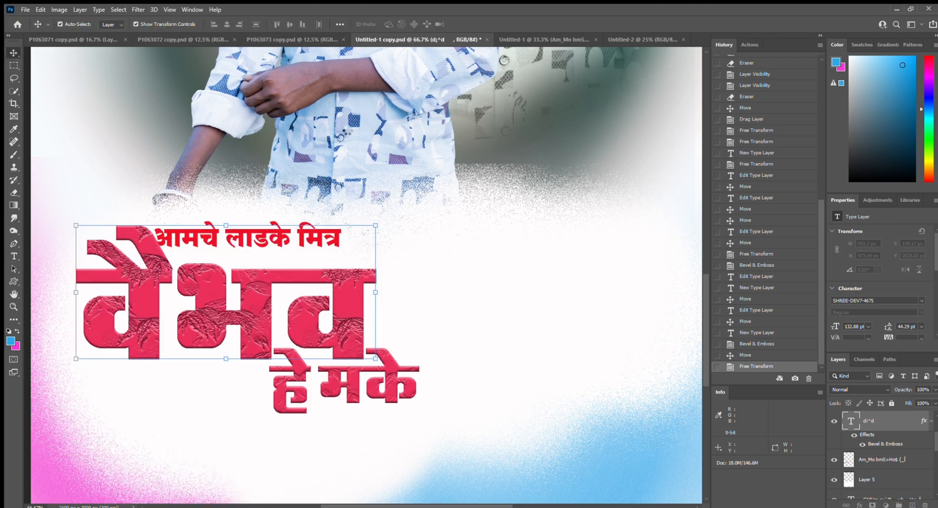
{"action": "key", "text": "ctrl+minus"}
{"action": "key", "text": "ctrl+minus"}
{"action": "key", "text": "ctrl+minus"}
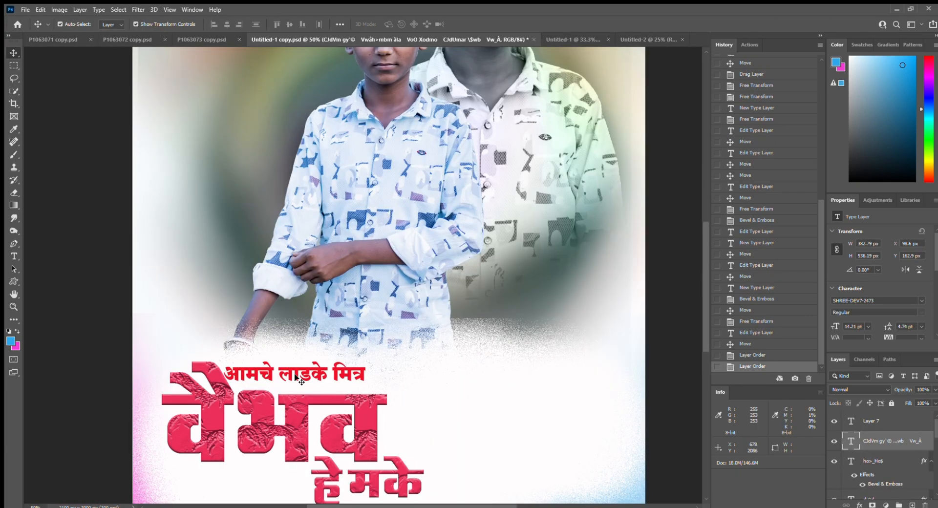
- Place वैभव directly above हे मके and shift both lines right together
{"action": "left_click_drag", "start_coordinate": [263, 372], "coordinate": [262, 403]}
{"action": "left_click_drag", "start_coordinate": [272, 372], "coordinate": [472, 337]}
{"action": "left_click", "coordinate": [297, 452]}
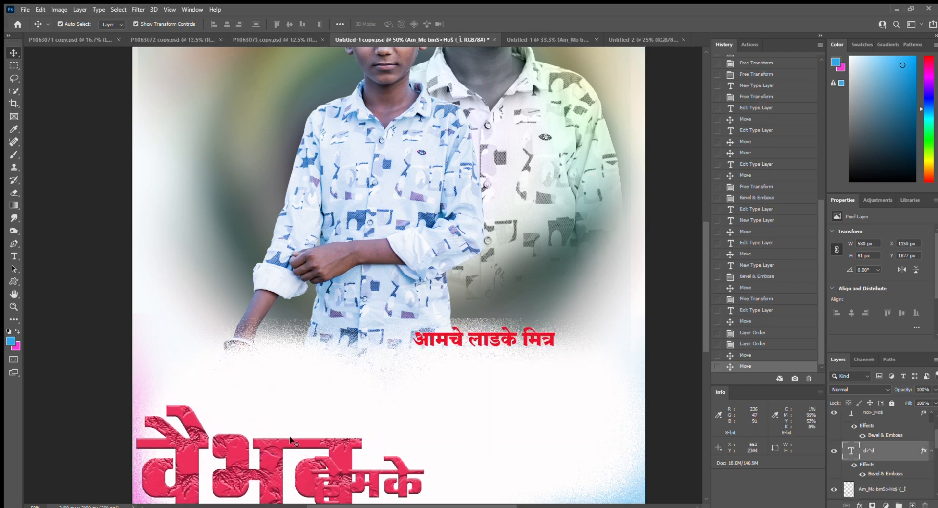
{"action": "left_click_drag", "start_coordinate": [302, 441], "coordinate": [326, 401]}
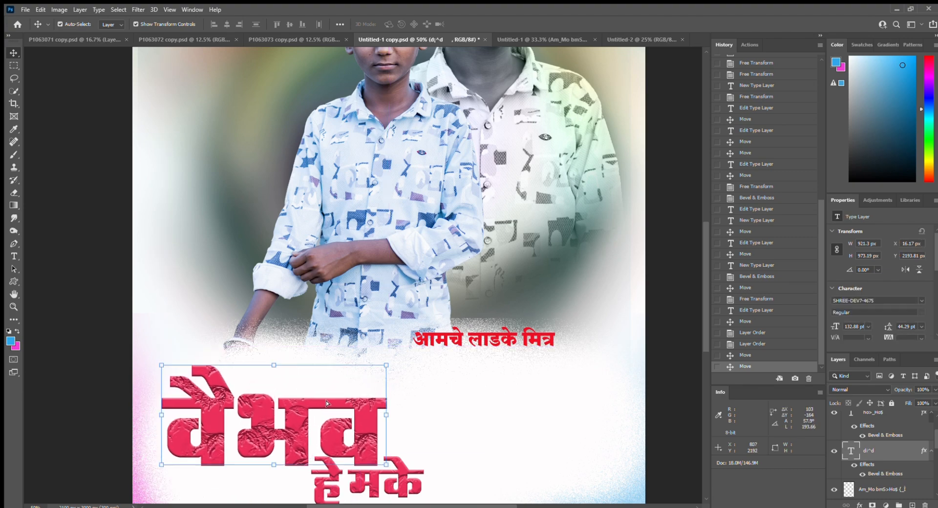
{"action": "left_click_drag", "start_coordinate": [403, 482], "coordinate": [439, 474]}
- Position आमचे लाडके मित्र directly above वैभव, then zoom out to review the block
{"action": "scroll", "coordinate": [442, 446], "scroll_direction": "down", "scroll_amount": 1}
{"action": "scroll", "coordinate": [441, 446], "scroll_direction": "down", "scroll_amount": 1}
{"action": "left_click_drag", "start_coordinate": [442, 423], "coordinate": [445, 427]}
{"action": "left_click_drag", "start_coordinate": [506, 289], "coordinate": [376, 325]}
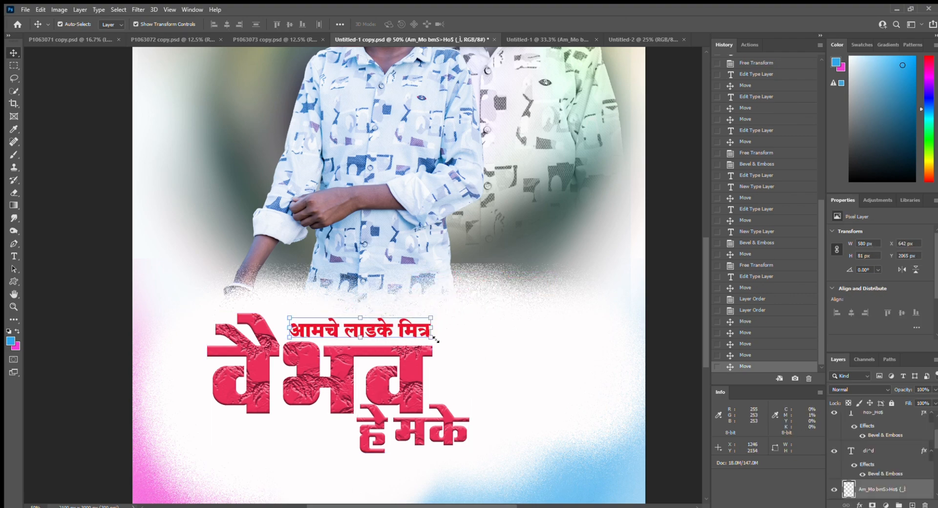
{"action": "left_click", "coordinate": [394, 345]}
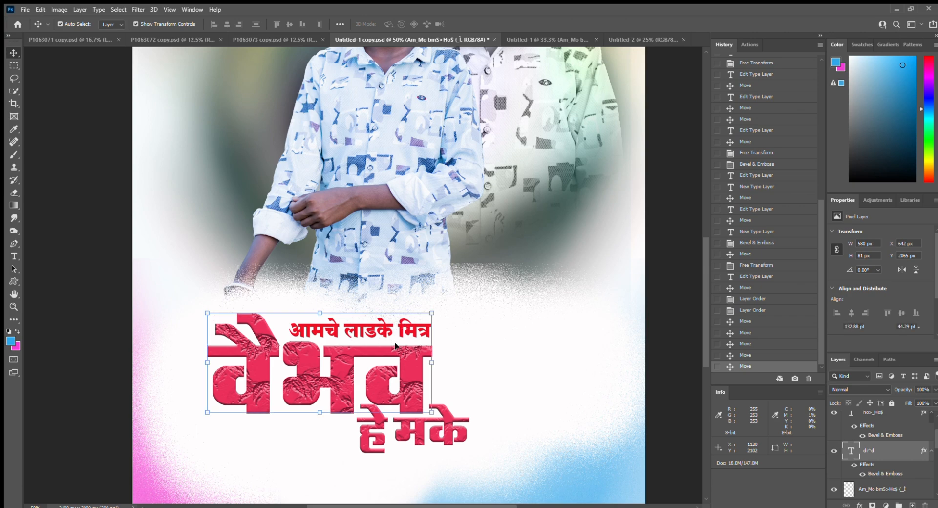
{"action": "double_click", "coordinate": [421, 326]}
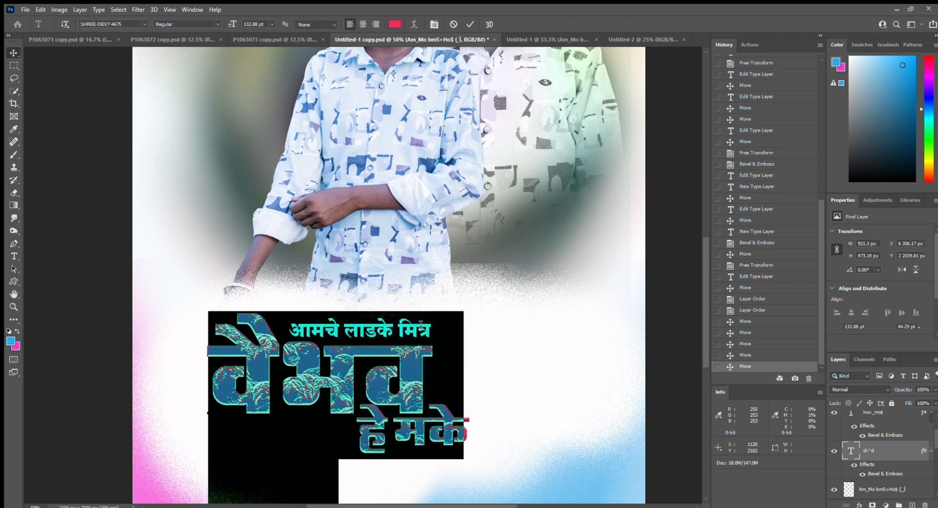
{"action": "left_click", "coordinate": [12, 53]}
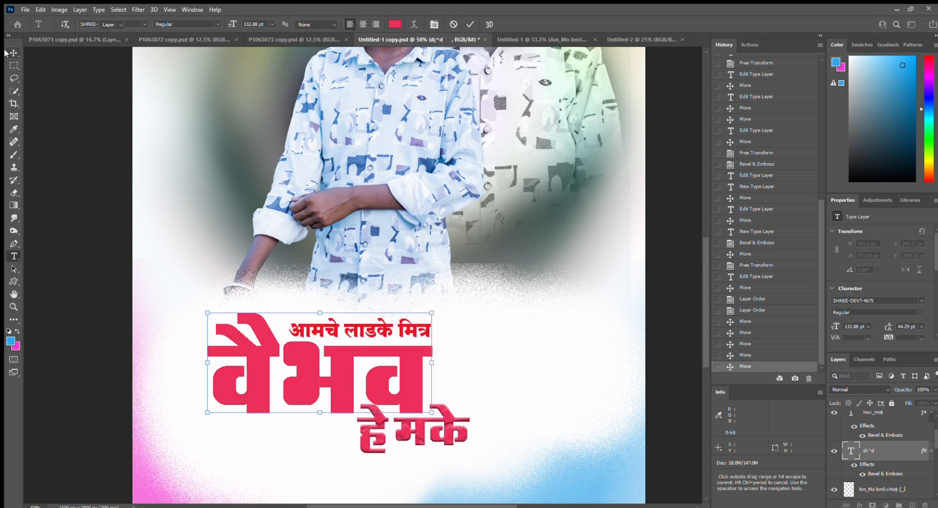
{"action": "left_click", "coordinate": [492, 341]}
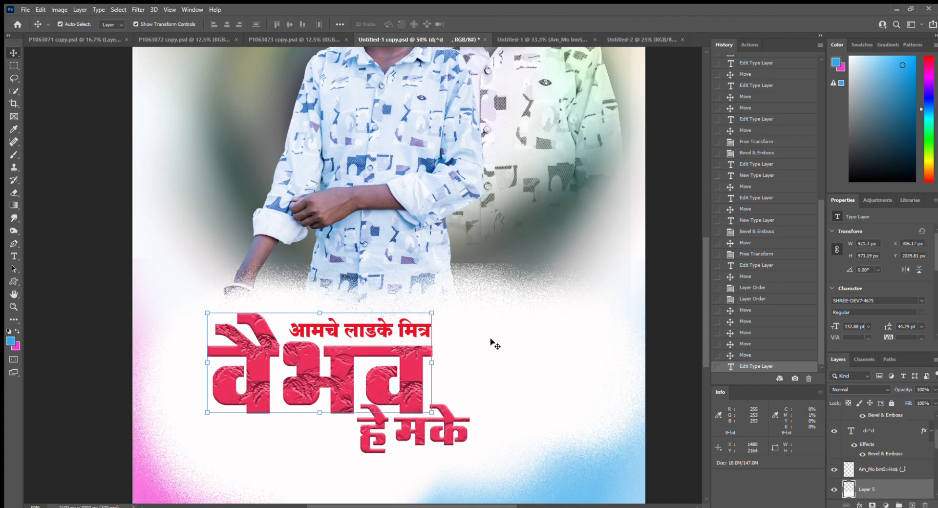
{"action": "left_click", "coordinate": [653, 229]}
{"action": "key", "text": "ctrl+minus"}
{"action": "key", "text": "ctrl+minus"}
{"action": "key", "text": "ctrl+minus"}
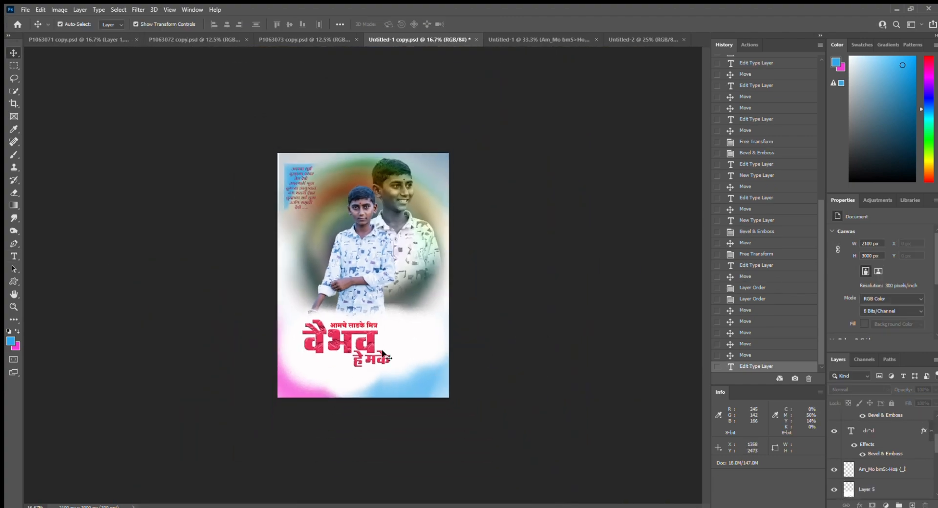
- Zoom in on the title area and select the big red name text layer
{"action": "left_click", "coordinate": [378, 326], "text": "ctrl"}
{"action": "left_click", "coordinate": [376, 345], "text": "ctrl"}
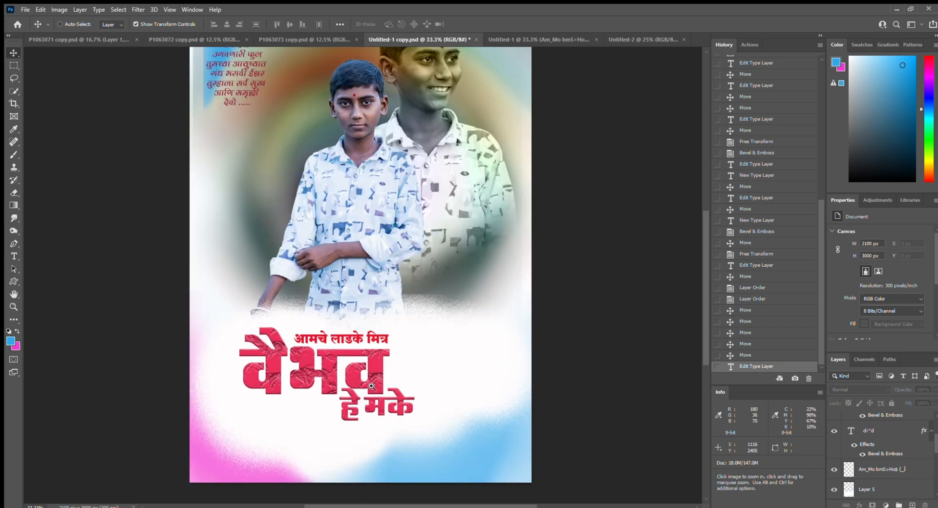
{"action": "left_click", "coordinate": [337, 342], "text": "ctrl"}
{"action": "scroll", "coordinate": [909, 418], "scroll_direction": "up", "scroll_amount": 3}
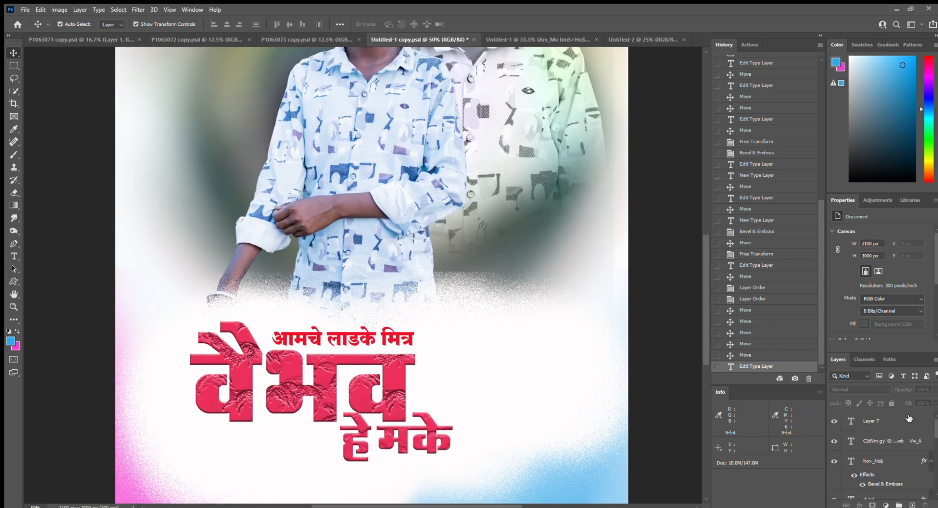
{"action": "left_click", "coordinate": [896, 423]}
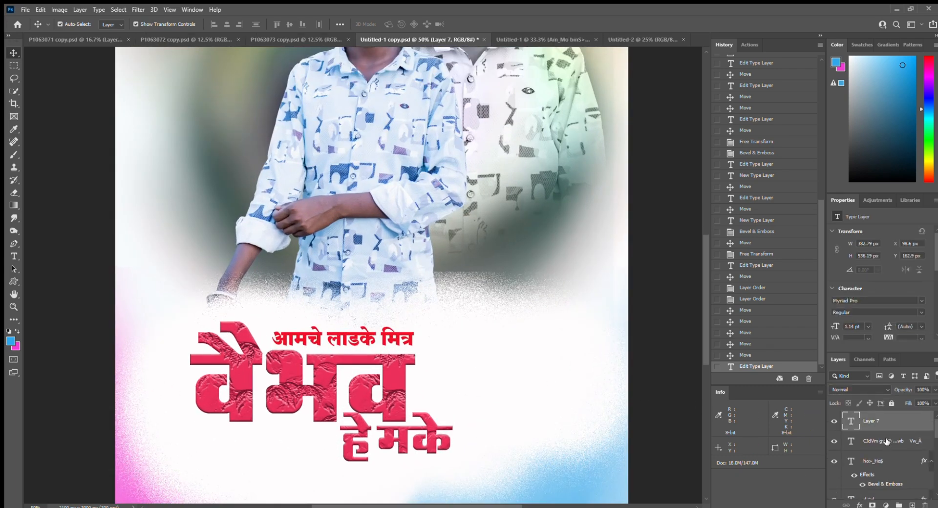
{"action": "left_click", "coordinate": [901, 443]}
{"action": "left_click", "coordinate": [350, 340]}
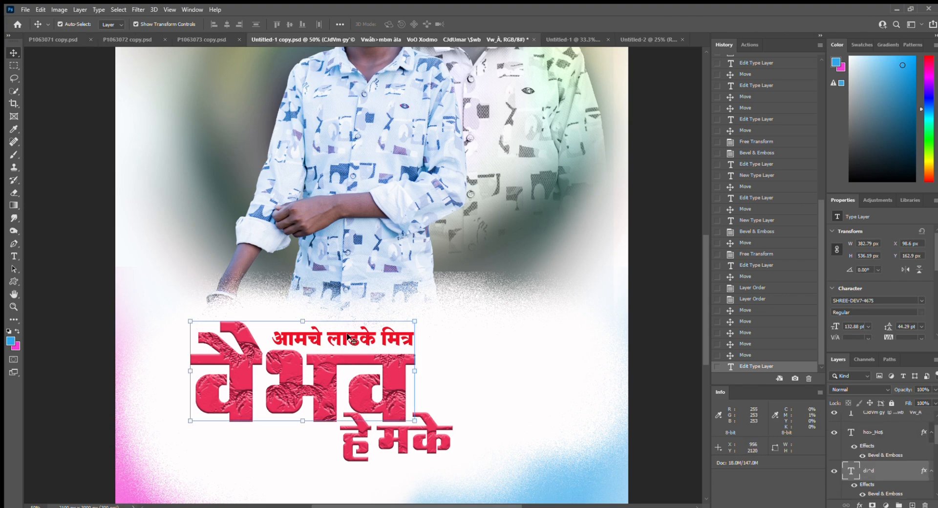
{"action": "double_click", "coordinate": [348, 337]}
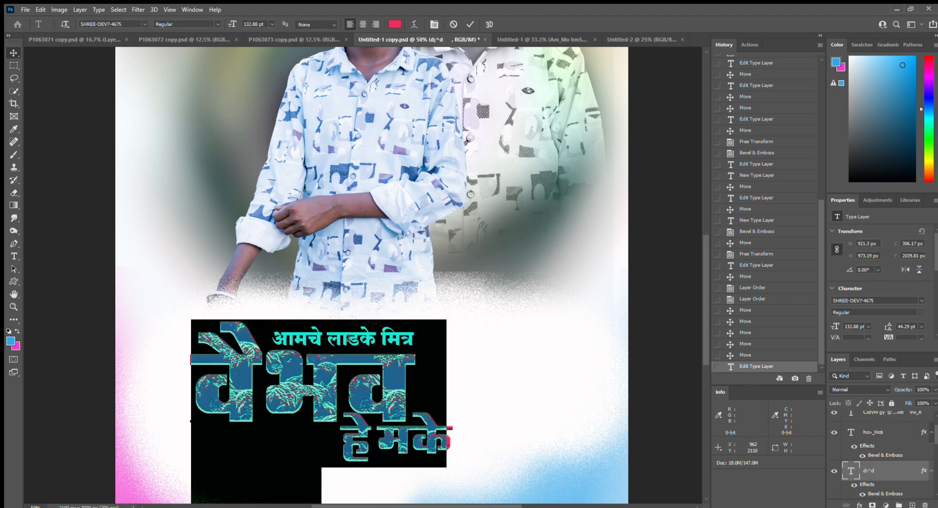
{"action": "left_click", "coordinate": [14, 52]}
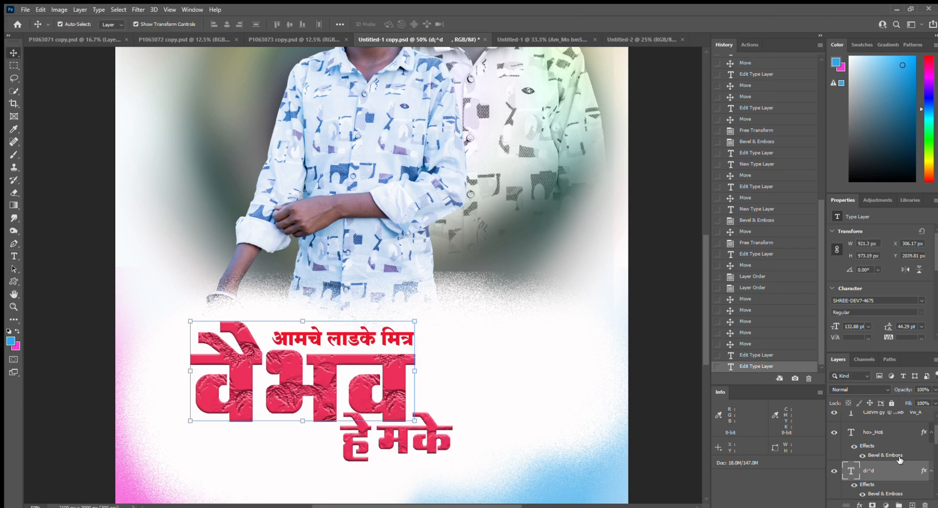
- Move the big red name lower, comparing positions with undo and redo
{"action": "scroll", "coordinate": [909, 455], "scroll_direction": "up", "scroll_amount": 1}
{"action": "left_click", "coordinate": [908, 443]}
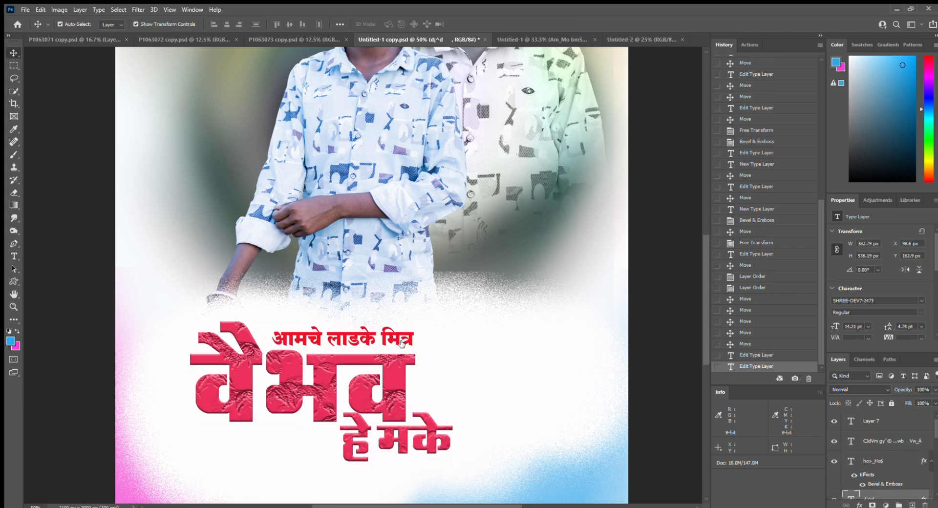
{"action": "left_click", "coordinate": [384, 335]}
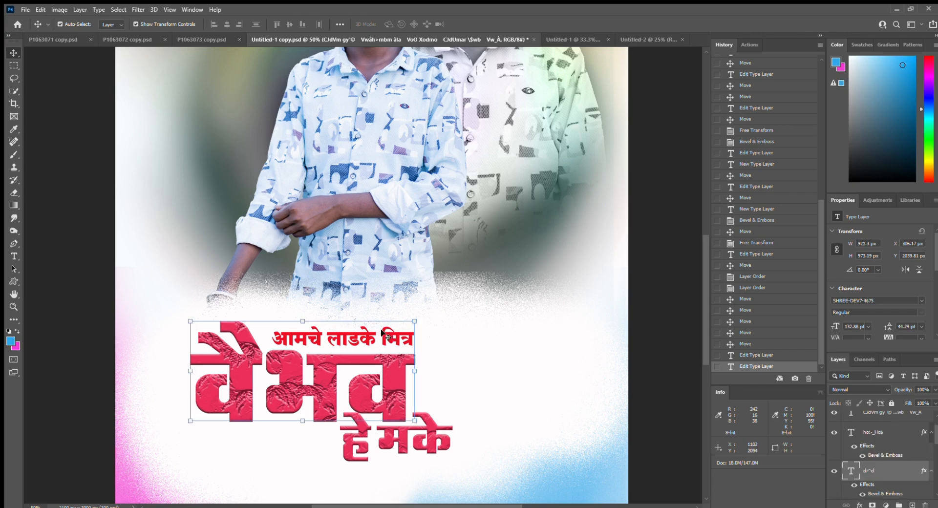
{"action": "left_click_drag", "start_coordinate": [358, 362], "coordinate": [340, 367]}
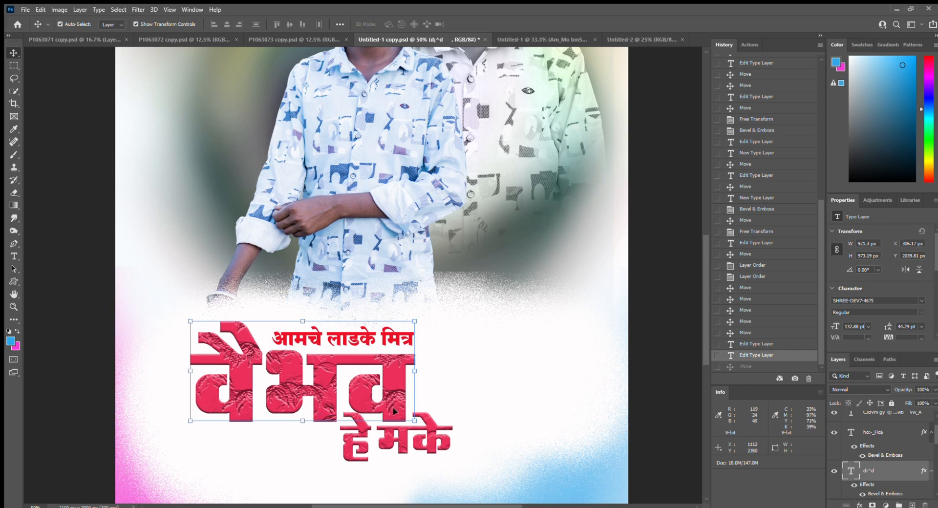
{"action": "key", "text": "ctrl+z"}
{"action": "key", "text": "ctrl+shift+z"}
{"action": "key", "text": "ctrl+z"}
{"action": "left_click_drag", "start_coordinate": [392, 453], "coordinate": [391, 465]}
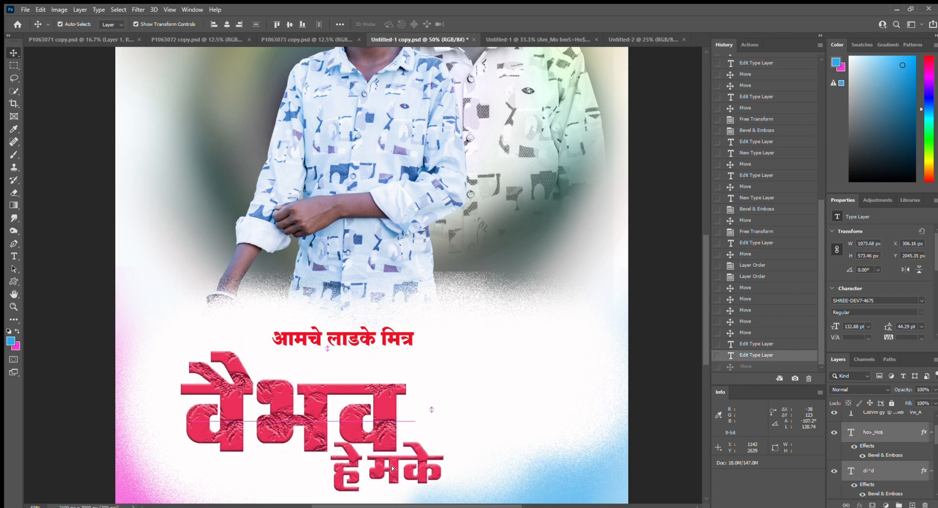
{"action": "left_click", "coordinate": [360, 337]}
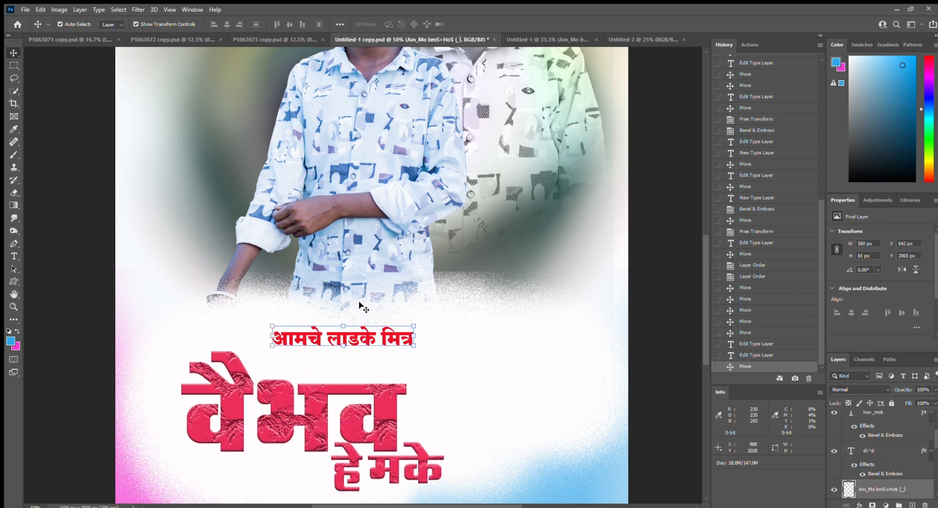
{"action": "left_click", "coordinate": [384, 336]}
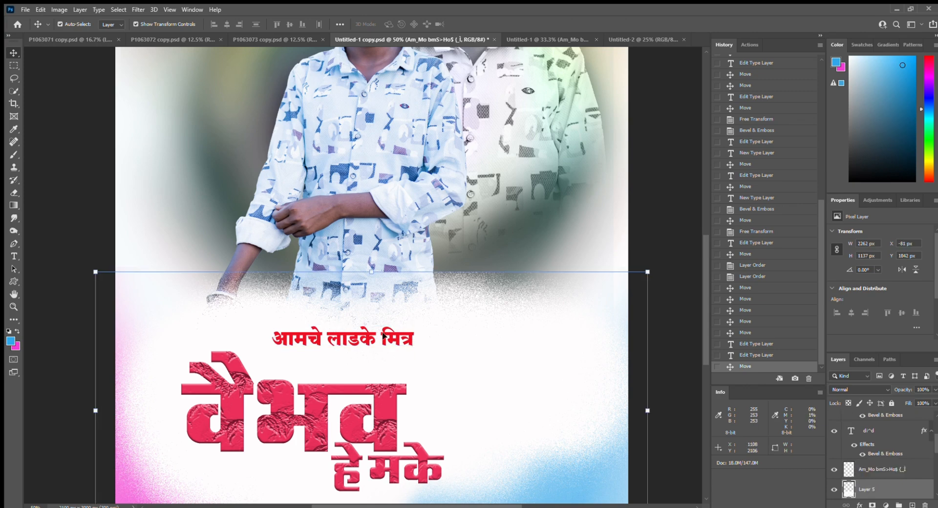
{"action": "left_click", "coordinate": [365, 338]}
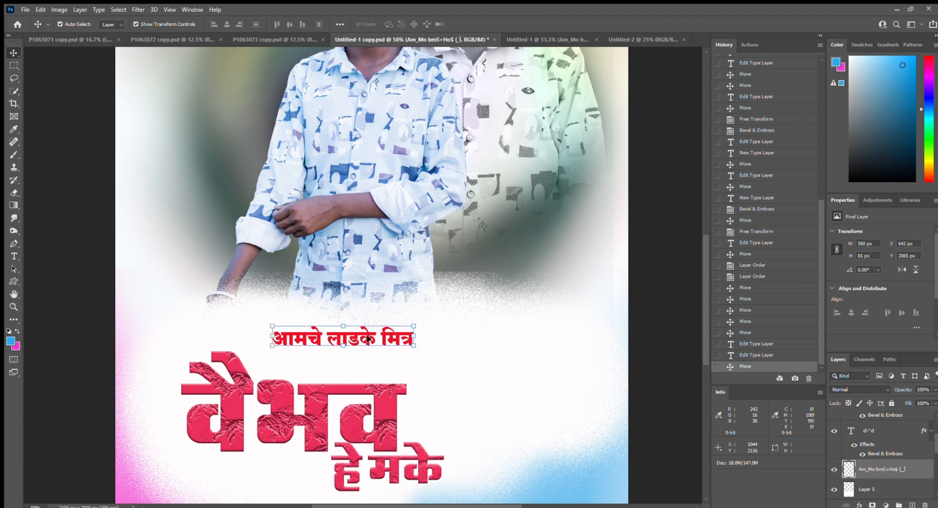
- Check the आमचे लाडके मित्र text and select its layer for moving
{"action": "double_click", "coordinate": [369, 339]}
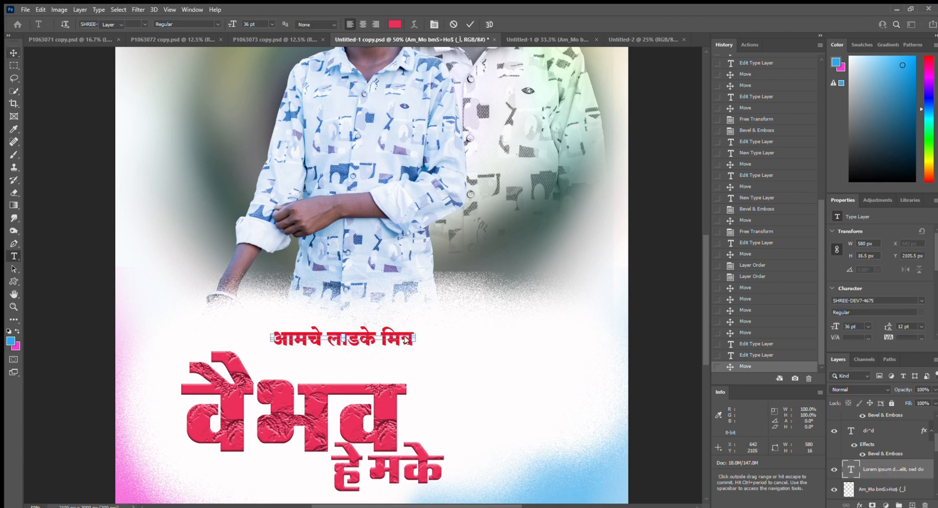
{"action": "key", "text": "Escape"}
{"action": "key", "text": "m"}
{"action": "key", "text": "v"}
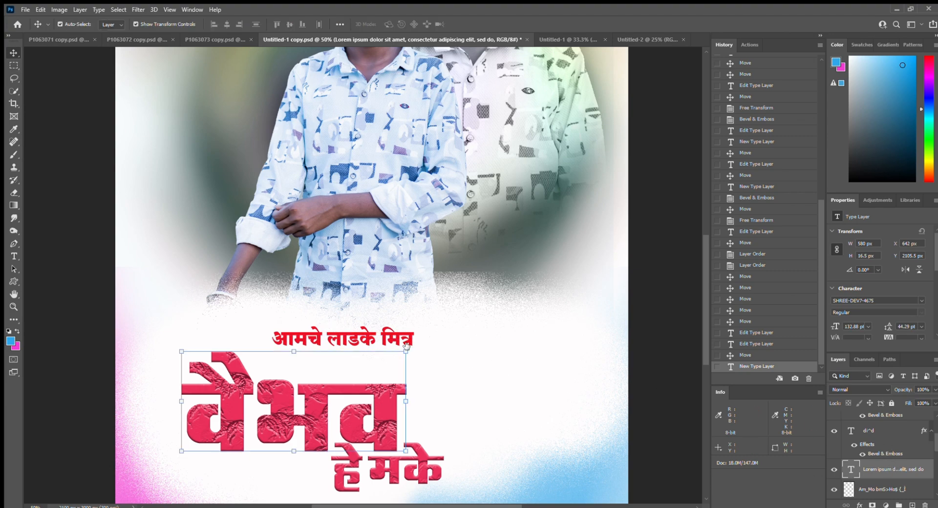
{"action": "left_click", "coordinate": [361, 335]}
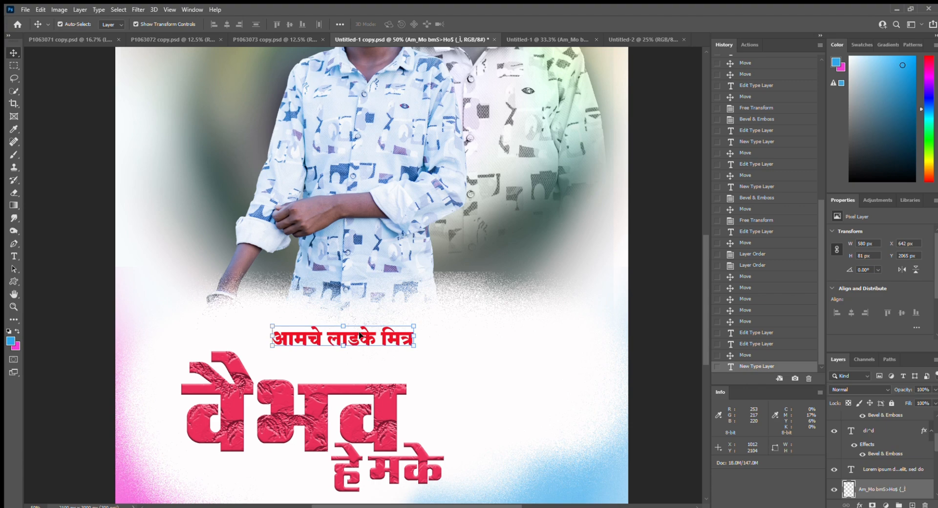
- Add two empty type layers (Layers 8 and 9) and nudge the subtitle down to Y 2093 px
{"action": "key", "text": "t"}
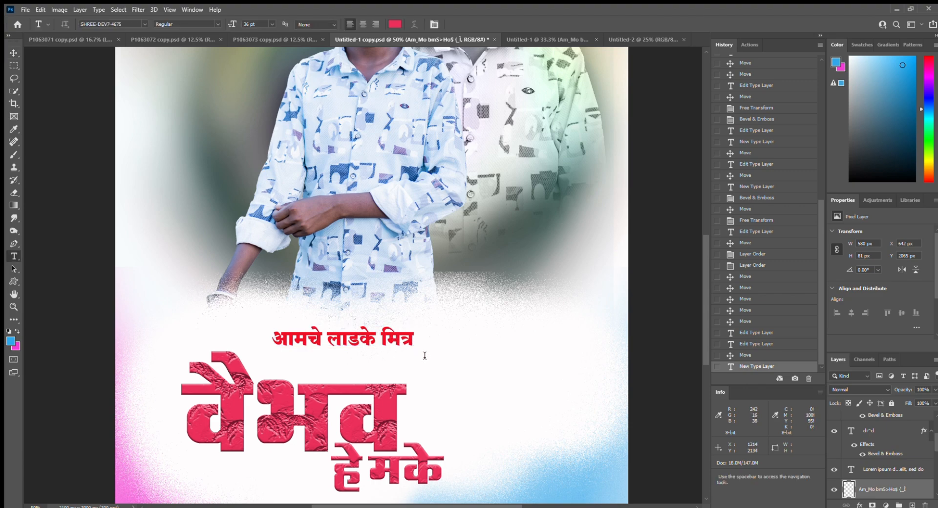
{"action": "left_click", "coordinate": [414, 348]}
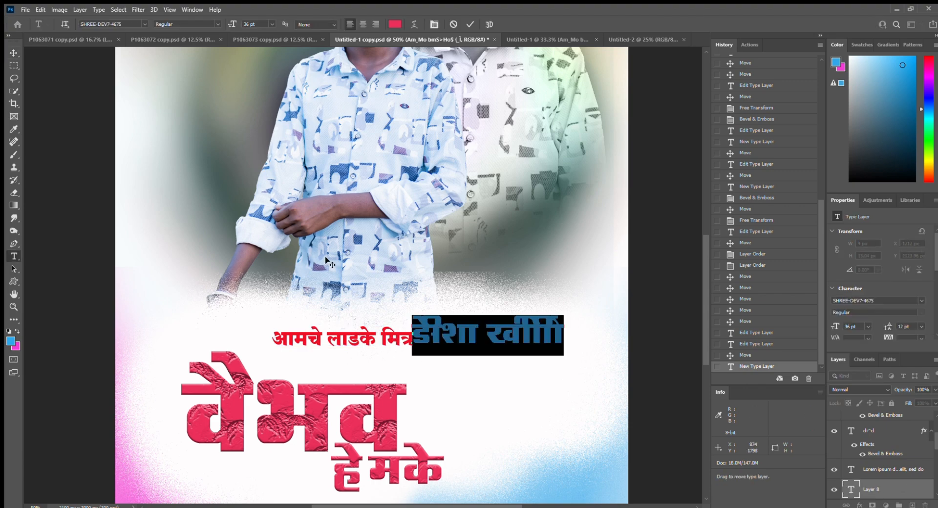
{"action": "key", "text": "BackSpace"}
{"action": "left_click", "coordinate": [14, 53]}
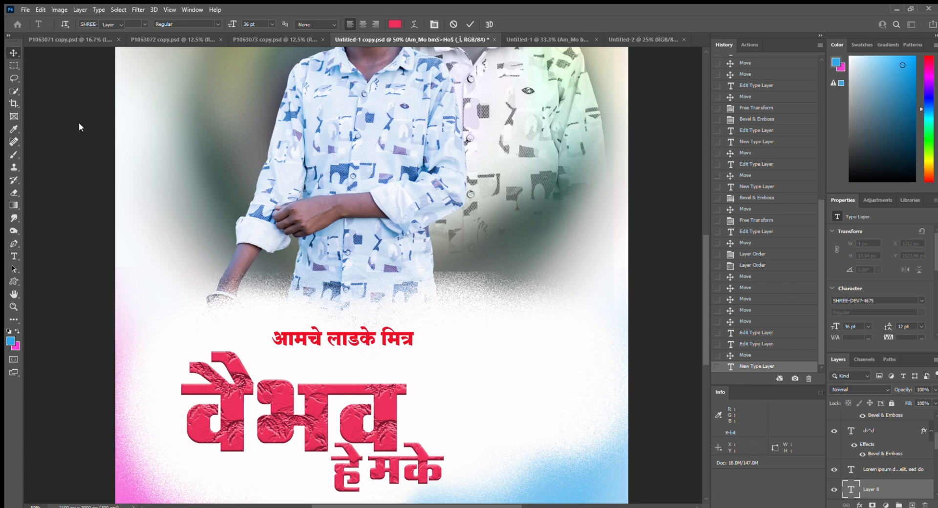
{"action": "key", "text": "t"}
{"action": "left_click", "coordinate": [391, 340]}
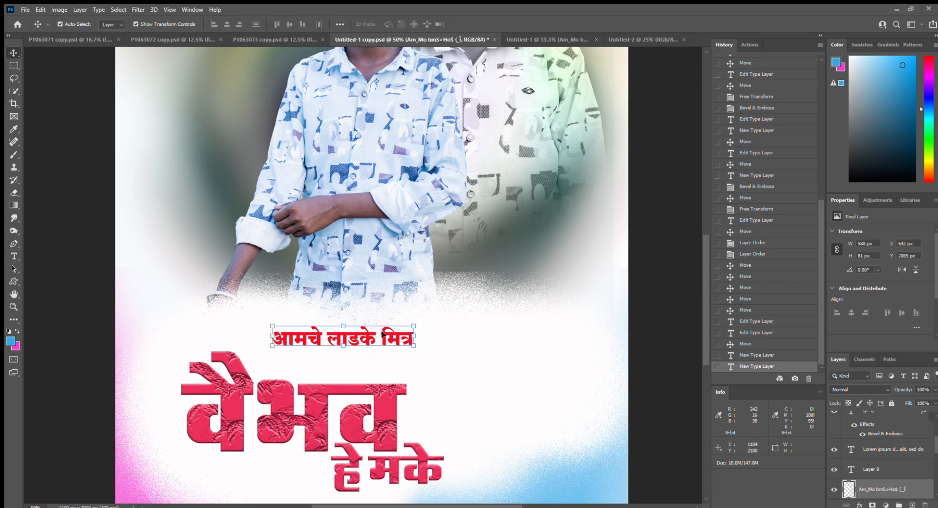
{"action": "left_click", "coordinate": [380, 339]}
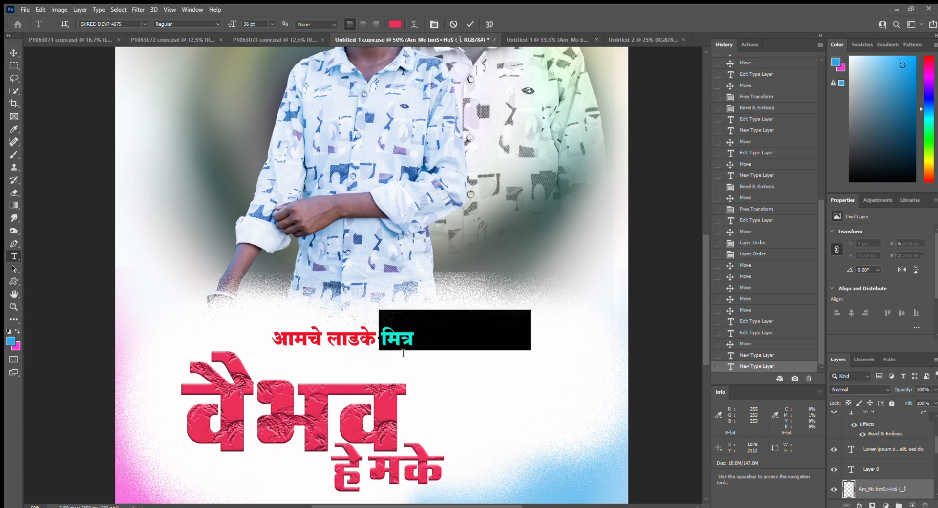
{"action": "key", "text": "BackSpace"}
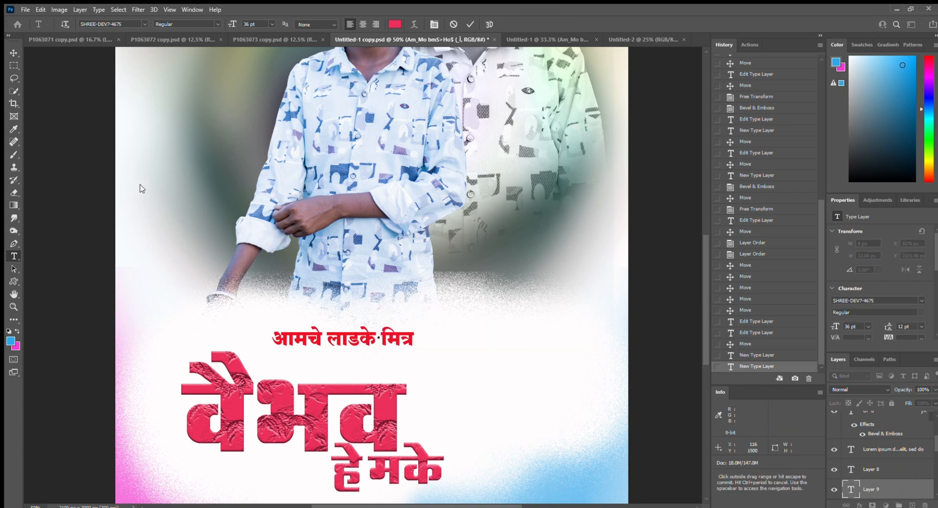
{"action": "left_click", "coordinate": [14, 52]}
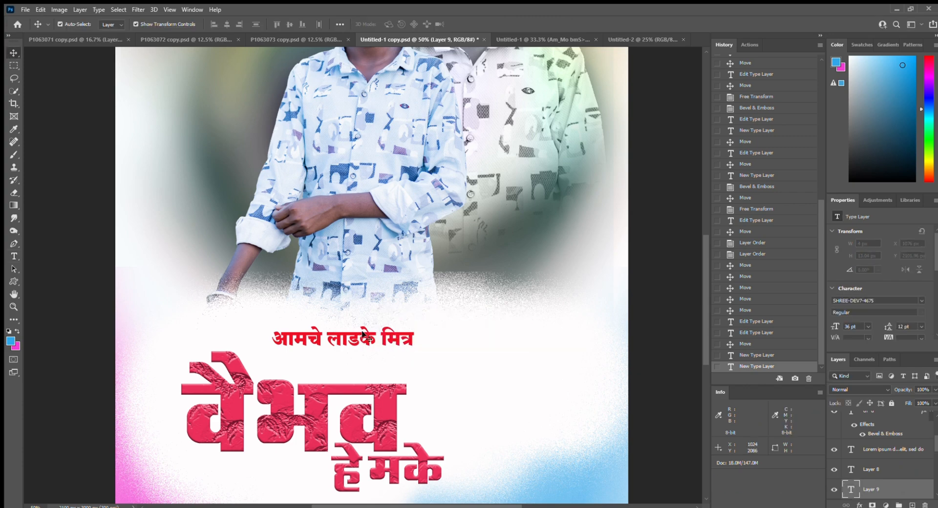
{"action": "left_click_drag", "start_coordinate": [369, 336], "coordinate": [369, 342]}
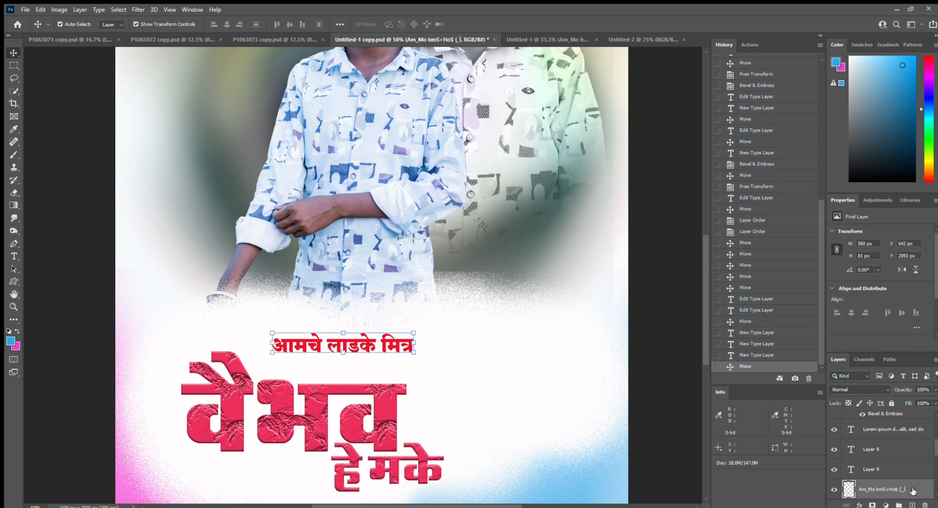
- Add a textured bevel and a slate-blue Color Overlay sampled from the corner to आमचे लाडके मित्र
{"action": "key", "text": "space"}
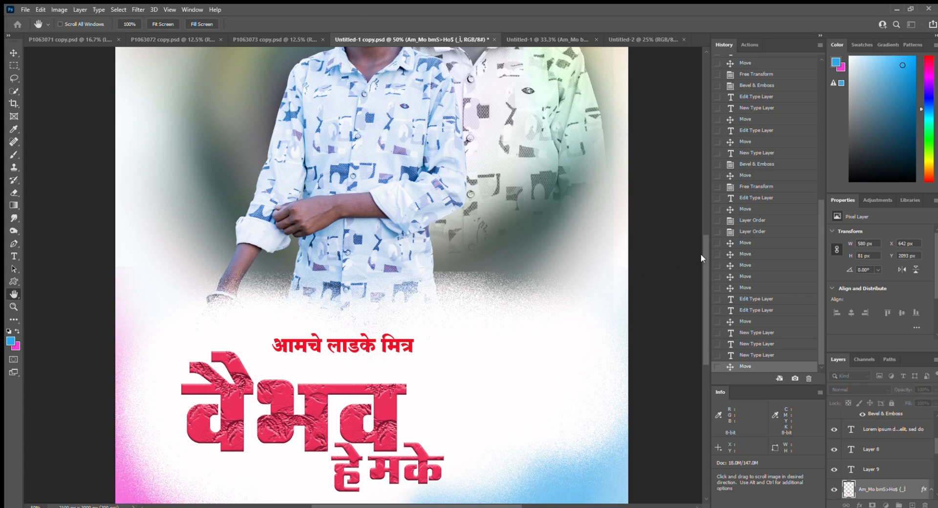
{"action": "left_click", "coordinate": [587, 252]}
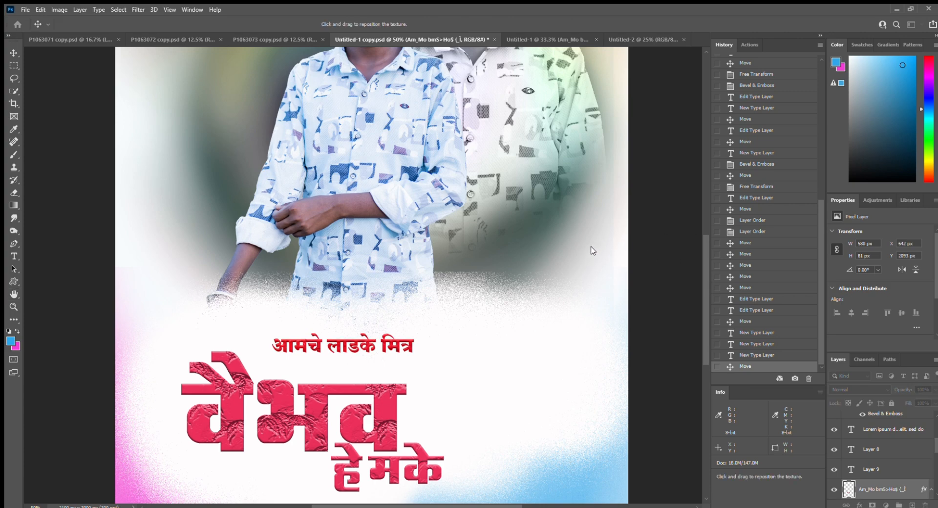
{"action": "left_click", "coordinate": [588, 316]}
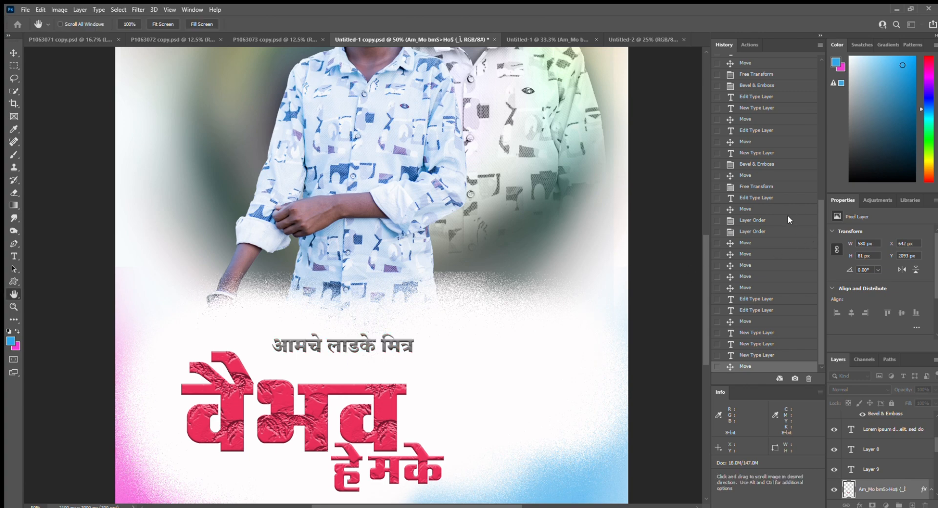
{"action": "key", "text": "i"}
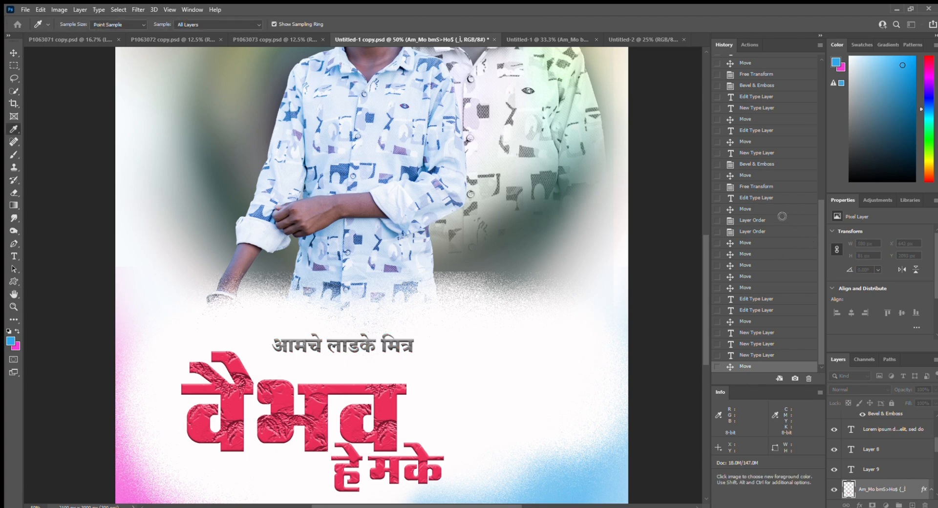
{"action": "left_click", "coordinate": [802, 232]}
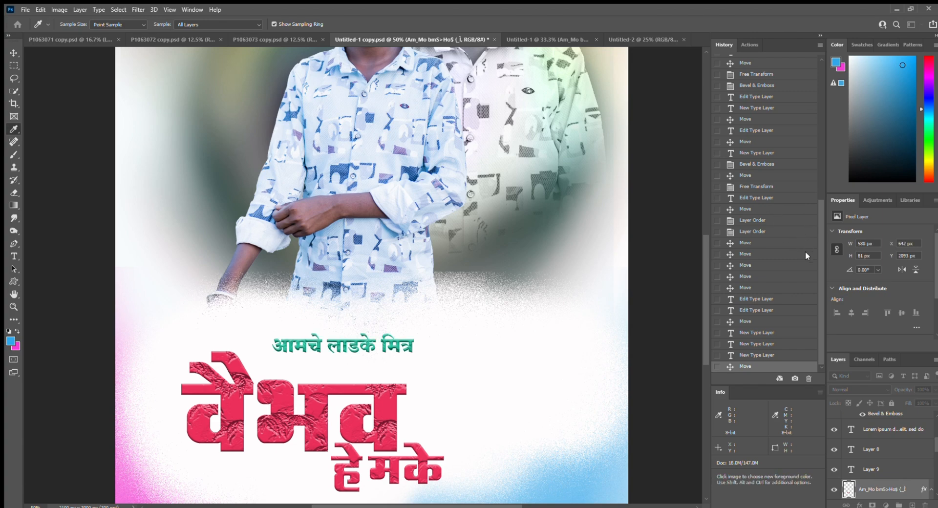
{"action": "left_click_drag", "start_coordinate": [805, 251], "coordinate": [805, 272]}
{"action": "left_click", "coordinate": [620, 498]}
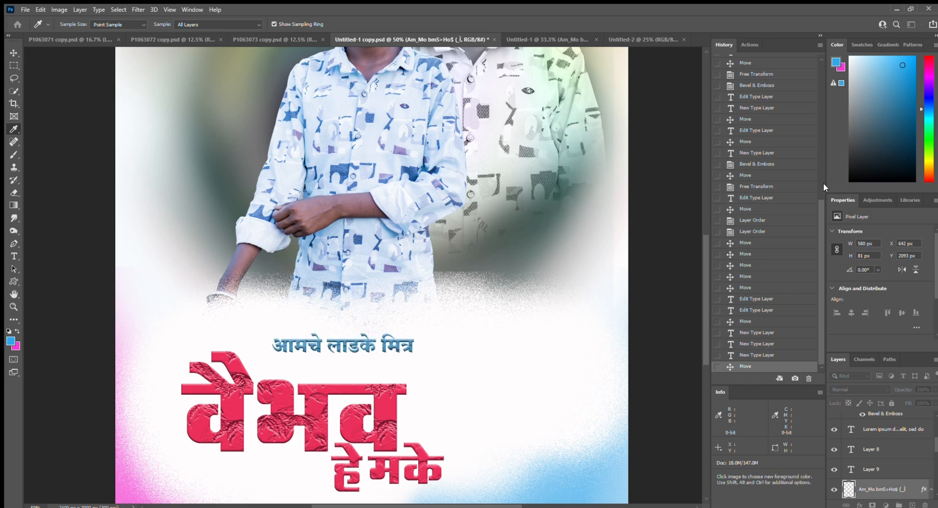
{"action": "key", "text": "h"}
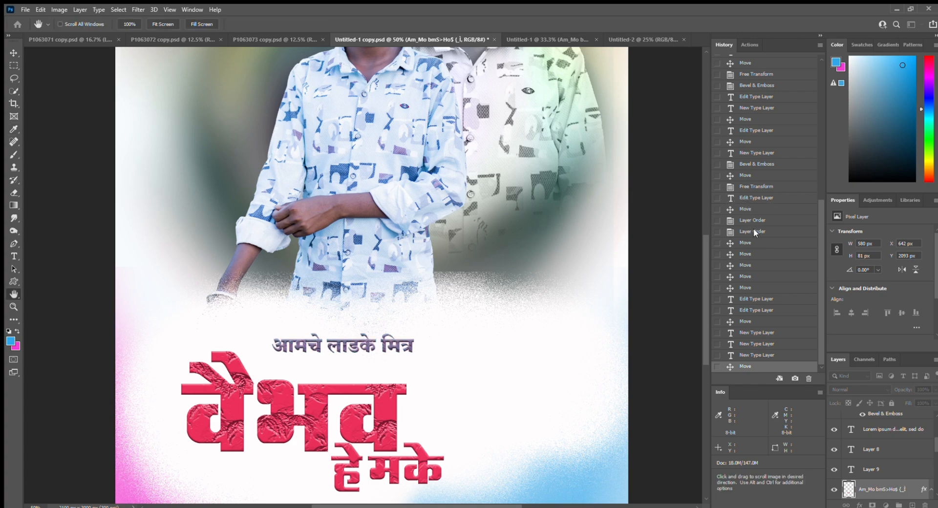
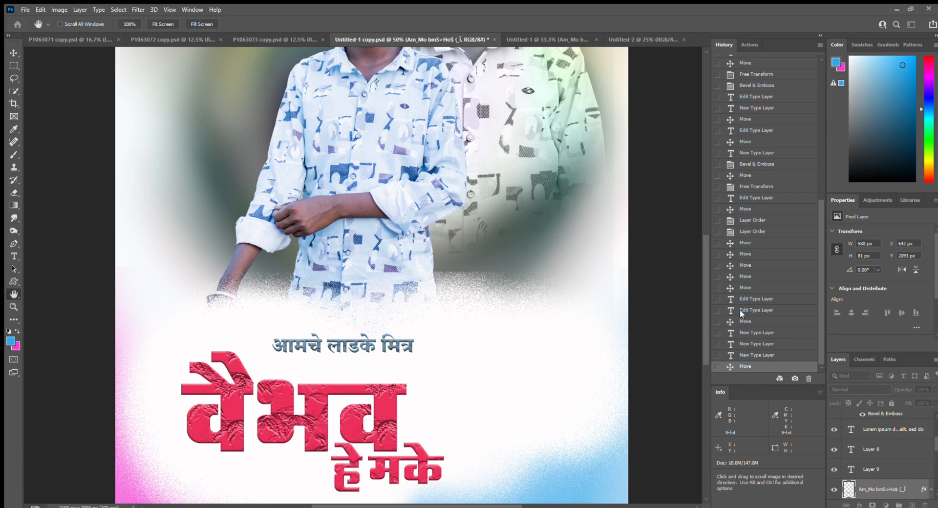
{"action": "key", "text": "v"}
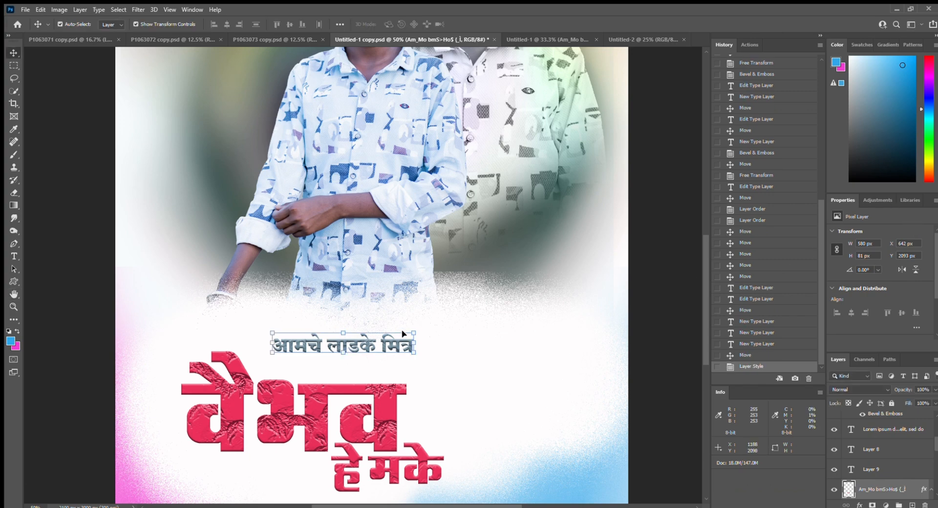
{"action": "left_click", "coordinate": [390, 412]}
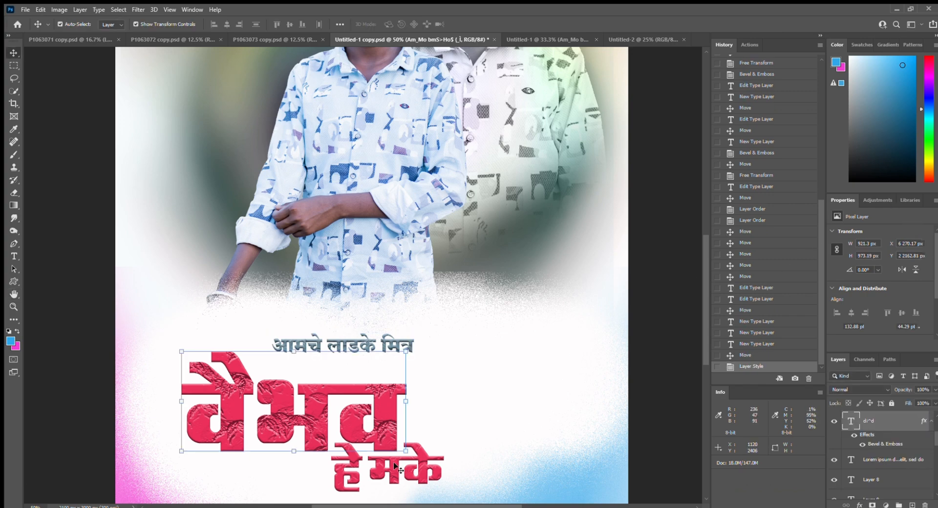
{"action": "mouse_move", "coordinate": [395, 454]}
{"action": "left_mouse_down"}
{"action": "mouse_move", "coordinate": [387, 422]}
{"action": "mouse_move", "coordinate": [408, 441]}
{"action": "left_mouse_up"}
{"action": "left_click", "coordinate": [567, 395]}
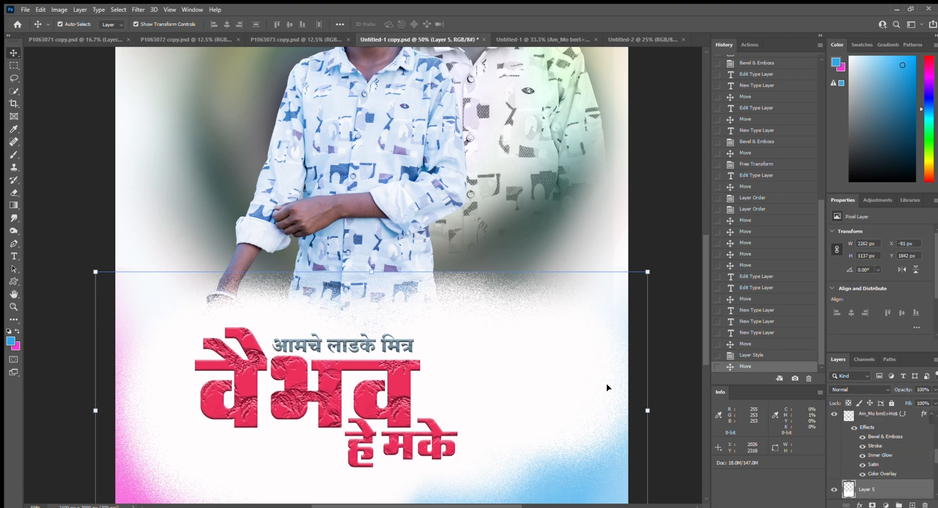
{"action": "key", "text": "ctrl+minus"}
{"action": "key", "text": "ctrl+minus"}
{"action": "left_click", "coordinate": [541, 324]}
{"action": "left_click", "coordinate": [494, 301], "text": "ctrl"}
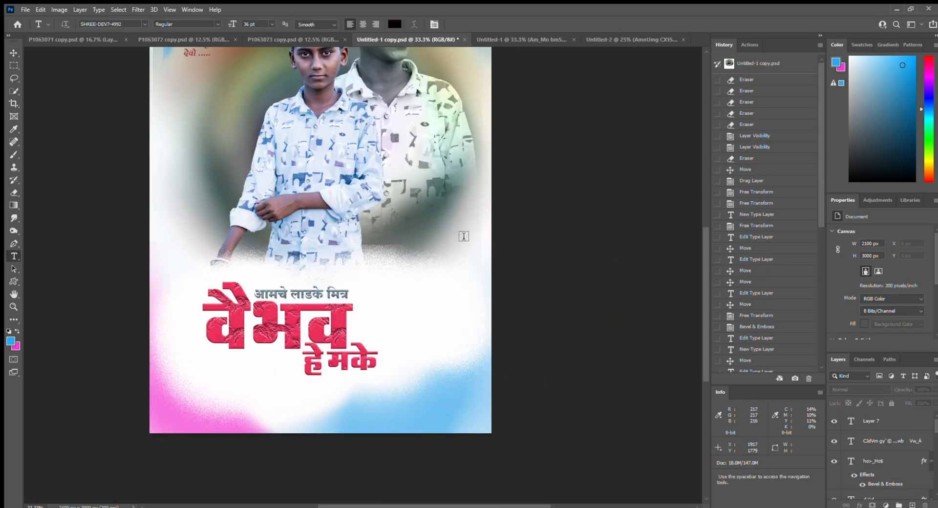
- Paste the black Marathi wish 'आपणास उदंड आयुष अनंत शुभेच्छा..' as text below the title
{"action": "left_click_drag", "start_coordinate": [440, 230], "coordinate": [505, 243]}
{"action": "left_click", "coordinate": [501, 246], "text": "ctrl"}
{"action": "left_click_drag", "start_coordinate": [518, 330], "coordinate": [513, 249]}
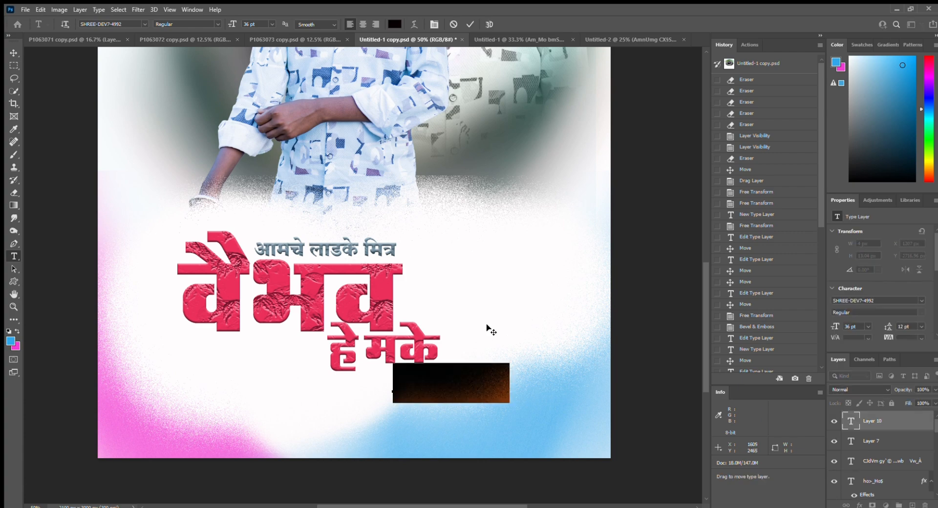
{"action": "key", "text": "ctrl+v"}
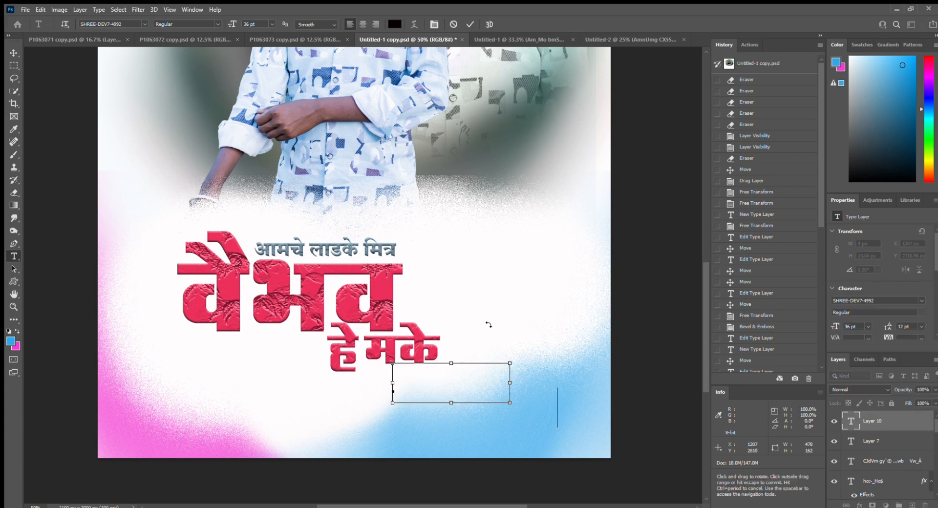
{"action": "type", "text": "आपणास उदंड आयुष अनत शुभेच्छा.."}
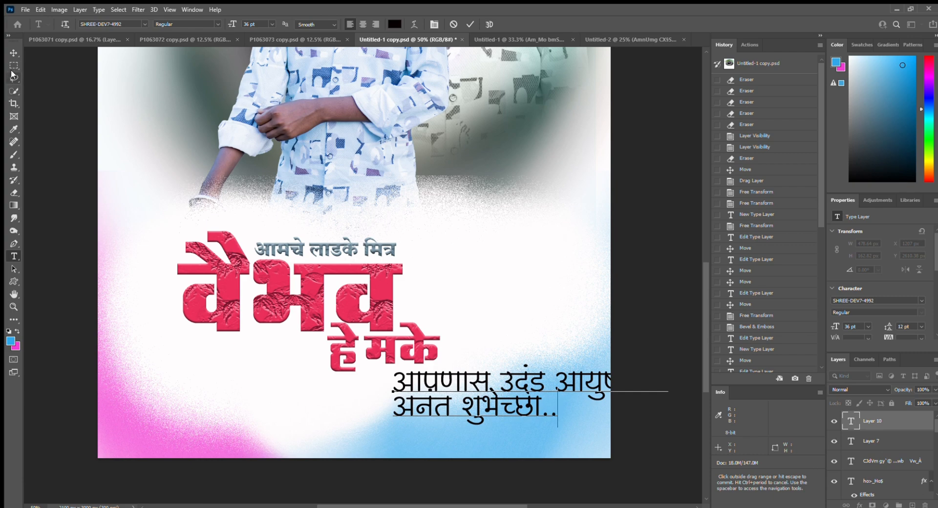
{"action": "left_click", "coordinate": [9, 53]}
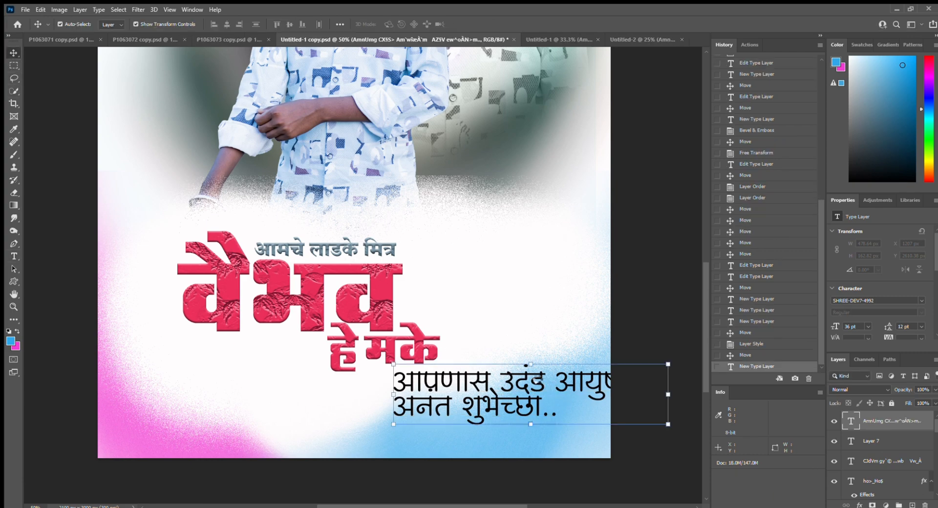
- Scale the Marathi wish to about 59% and tuck it under the title's right side
{"action": "left_click_drag", "start_coordinate": [550, 386], "coordinate": [467, 385]}
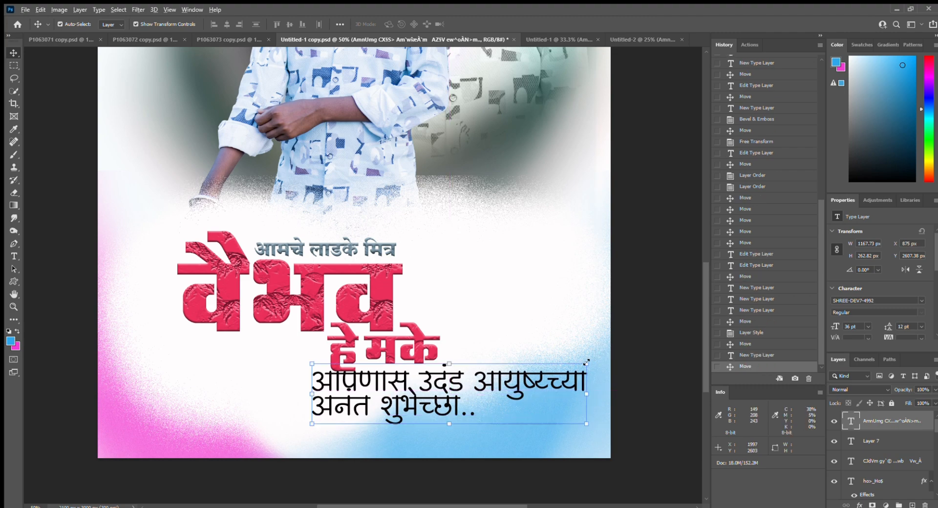
{"action": "left_click_drag", "start_coordinate": [562, 372], "coordinate": [517, 384]}
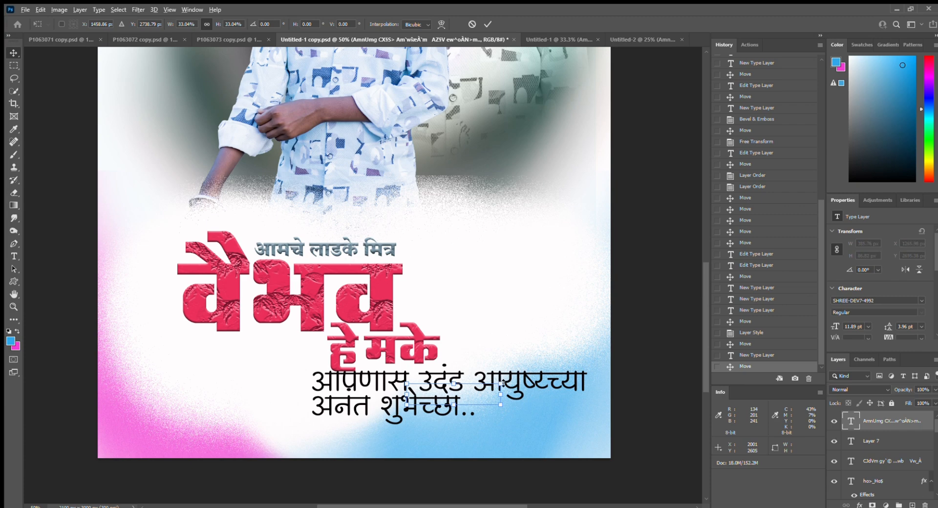
{"action": "left_click_drag", "start_coordinate": [503, 383], "coordinate": [539, 375]}
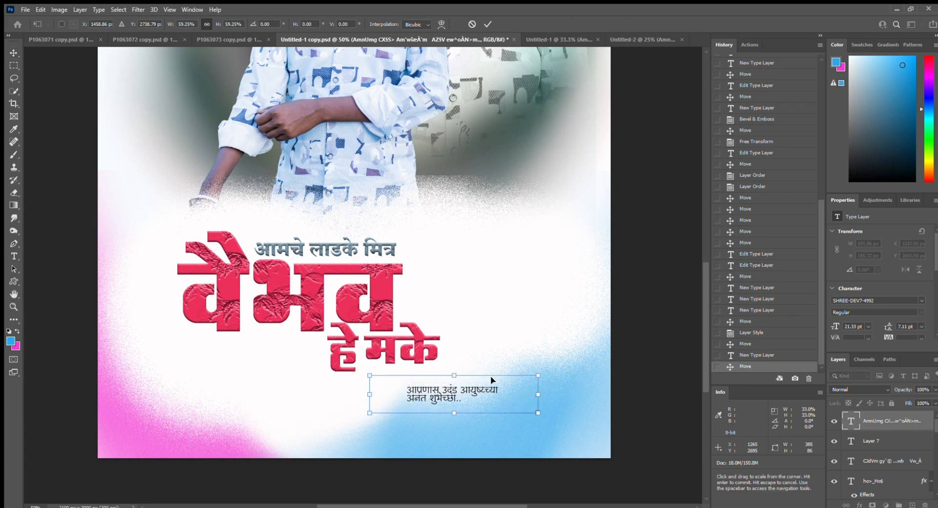
{"action": "left_click_drag", "start_coordinate": [486, 386], "coordinate": [543, 374]}
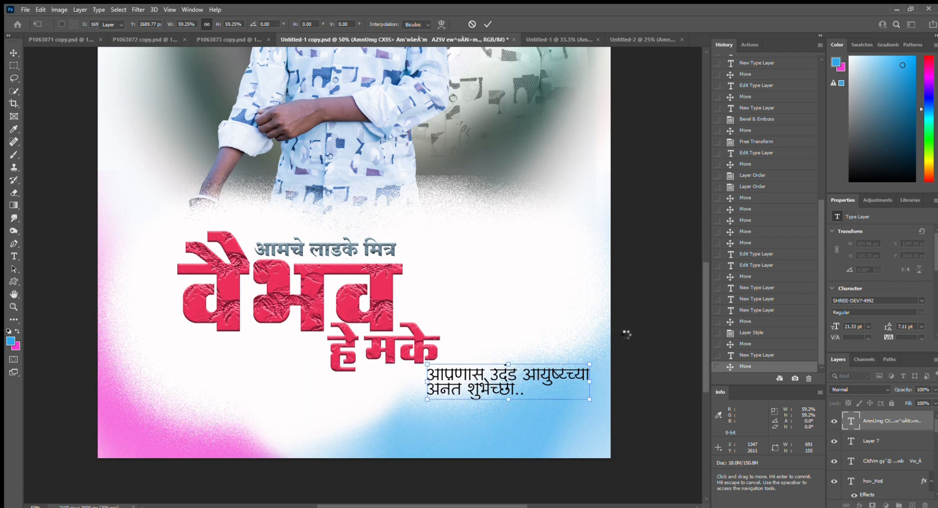
{"action": "scroll", "coordinate": [507, 328], "scroll_direction": "down", "scroll_amount": 1}
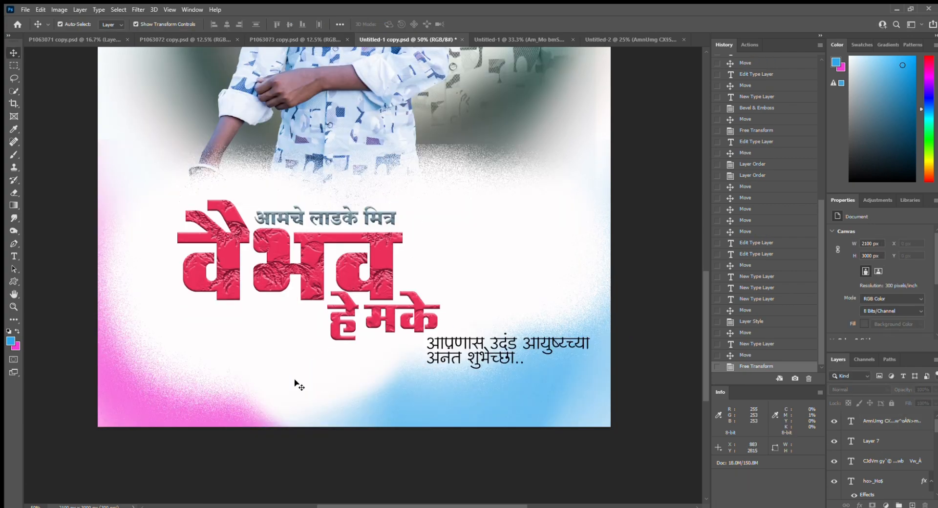
{"action": "scroll", "coordinate": [368, 506], "scroll_direction": "left", "scroll_amount": 3}
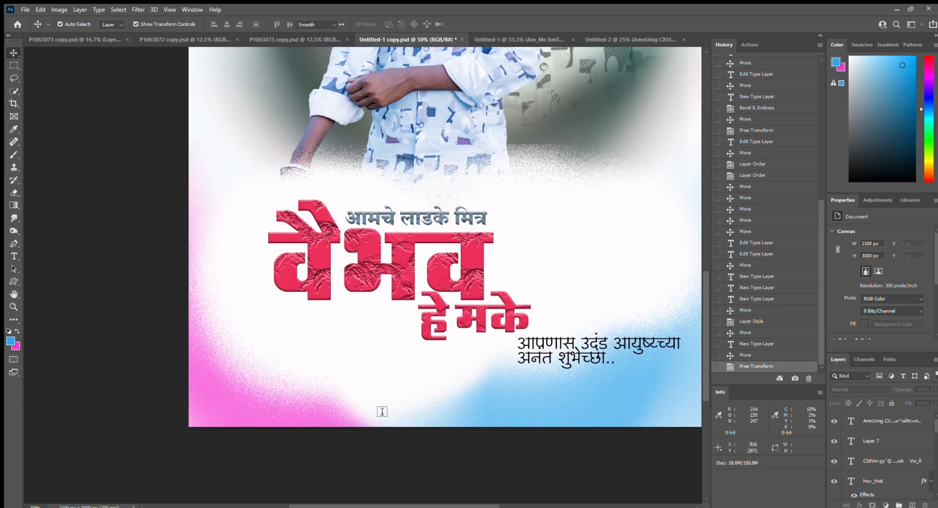
{"action": "key", "text": "t"}
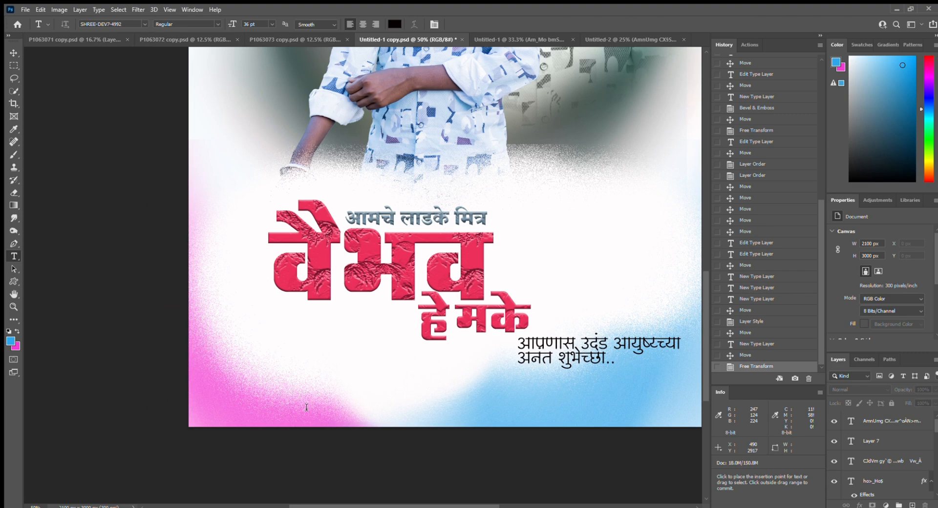
- Start a new text layer near the bottom right using 20th Century Font
{"action": "left_click", "coordinate": [276, 299]}
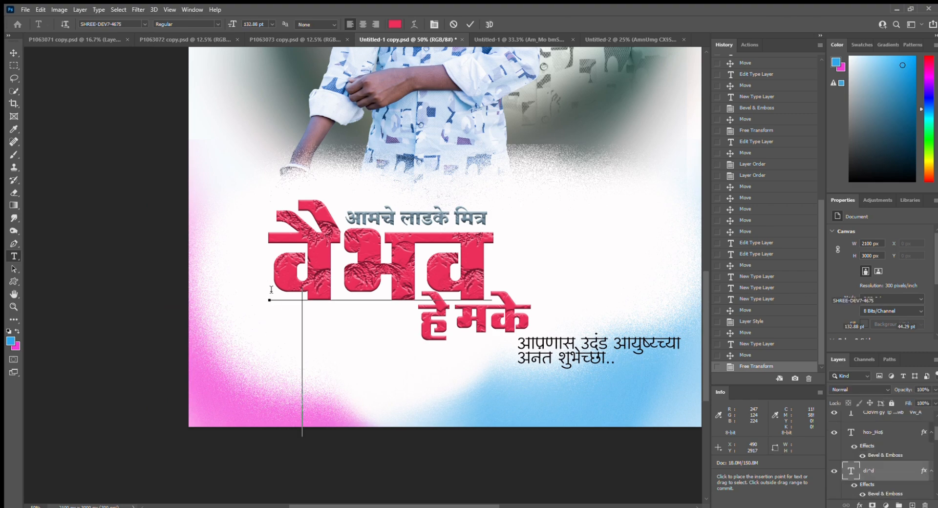
{"action": "left_click", "coordinate": [13, 52]}
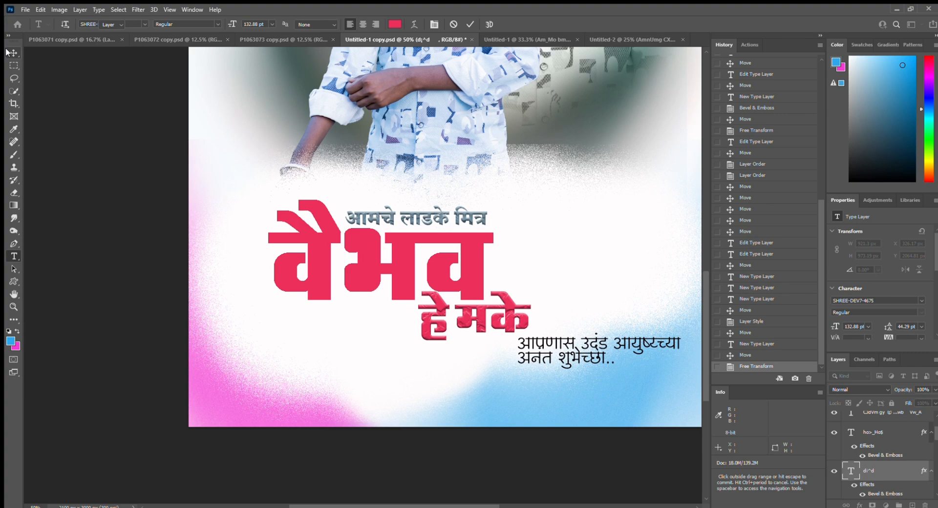
{"action": "left_click", "coordinate": [325, 413]}
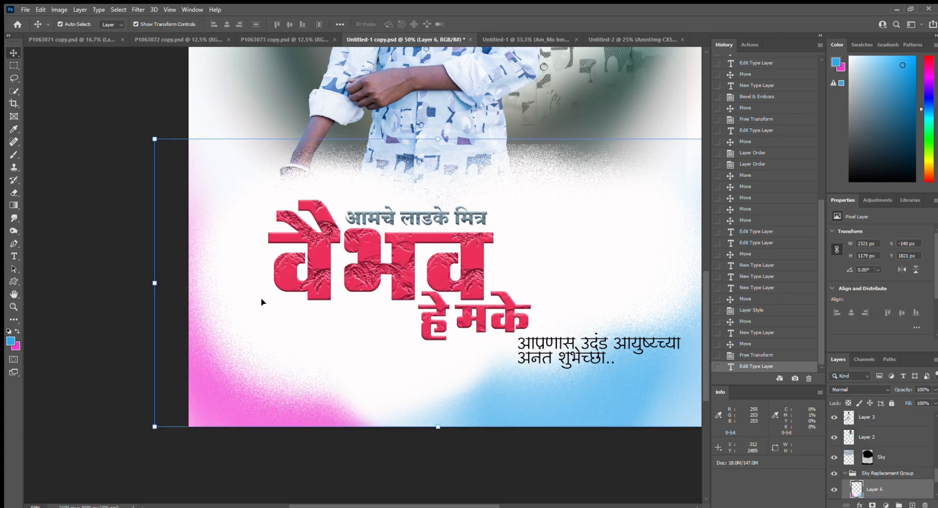
{"action": "key", "text": "t"}
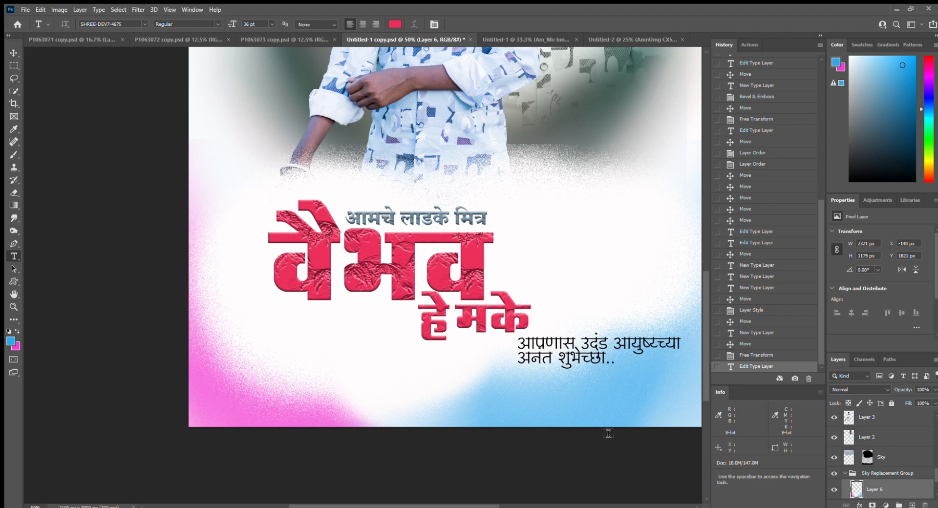
{"action": "left_click", "coordinate": [579, 427]}
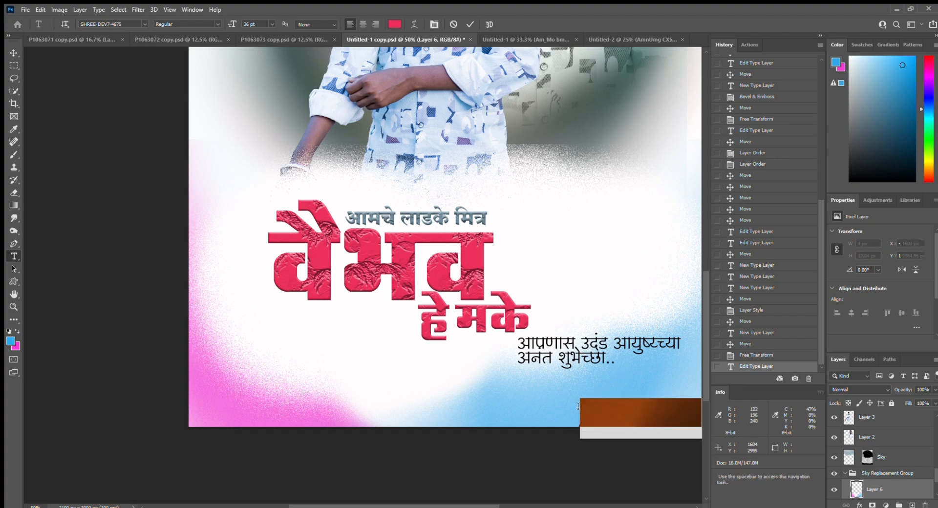
{"action": "key", "text": "BackSpace"}
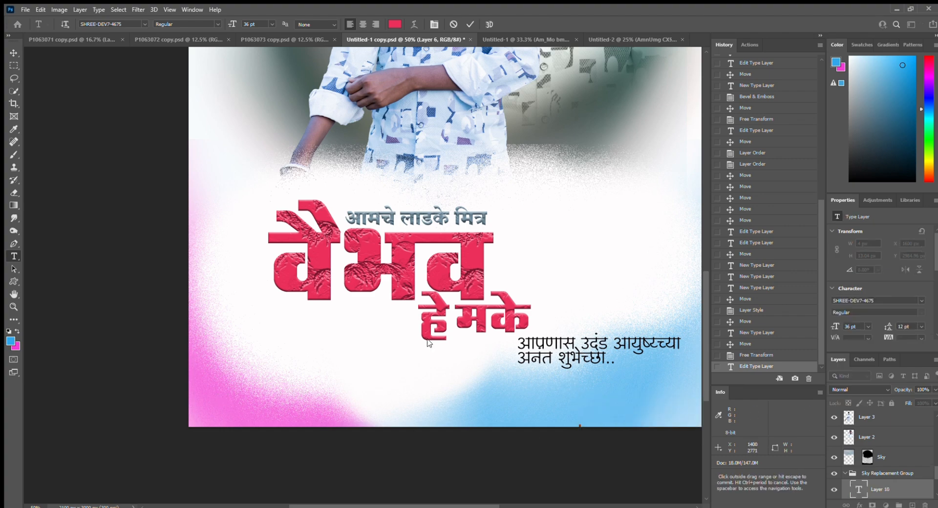
{"action": "left_click", "coordinate": [143, 24]}
{"action": "key", "text": "Down"}
{"action": "key", "text": "Down"}
{"action": "key", "text": "Down"}
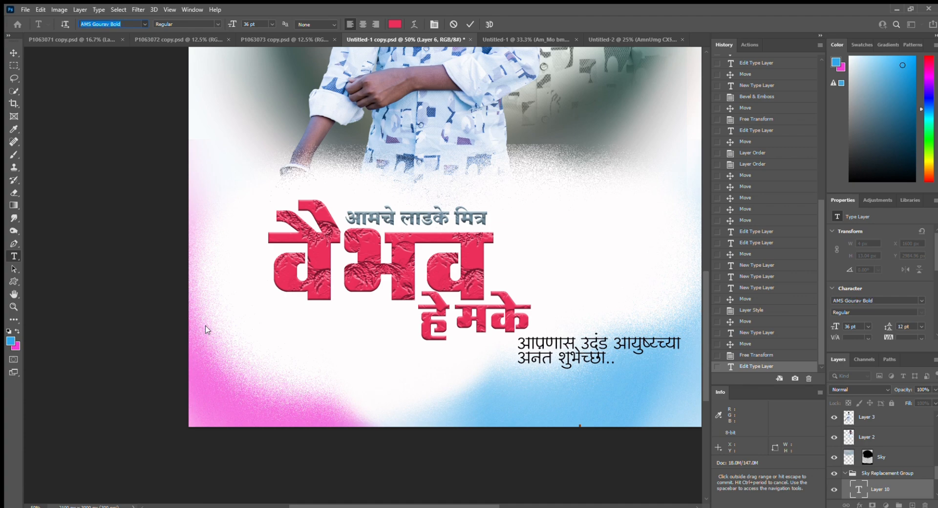
{"action": "key", "text": "Down"}
{"action": "key", "text": "Down"}
{"action": "key", "text": "Down"}
{"action": "key", "text": "Down"}
{"action": "key", "text": "Return"}
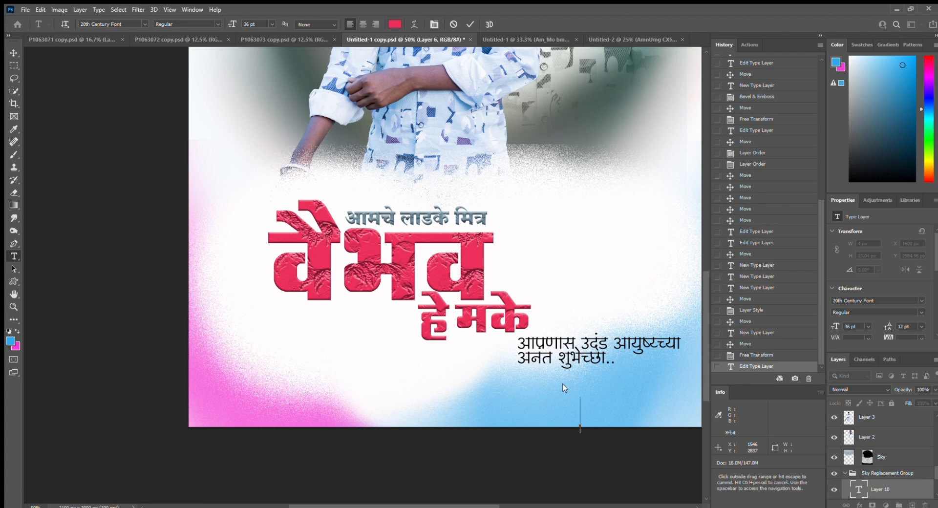
- Type HAPPY BIRTHADY, shift it left, bring it to front and set 48% opacity
{"action": "type", "text": "KA"}
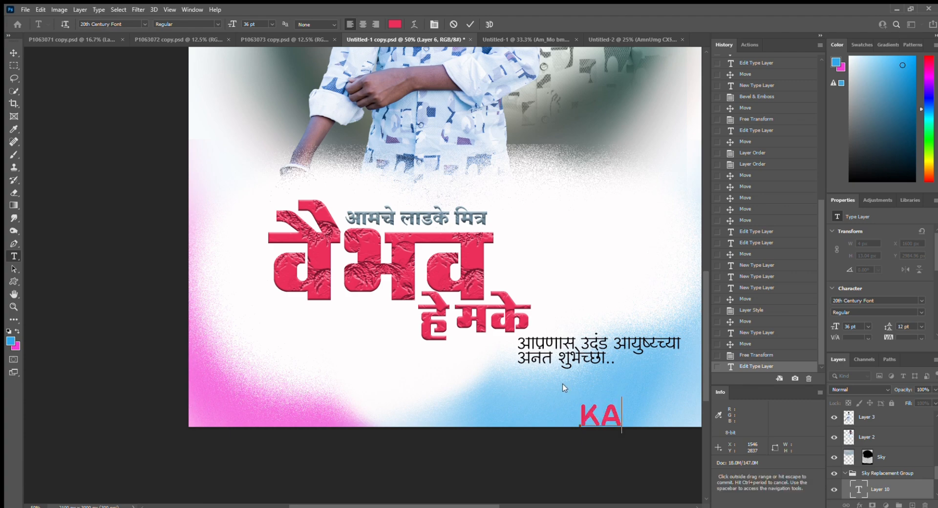
{"action": "type", "text": "RAN"}
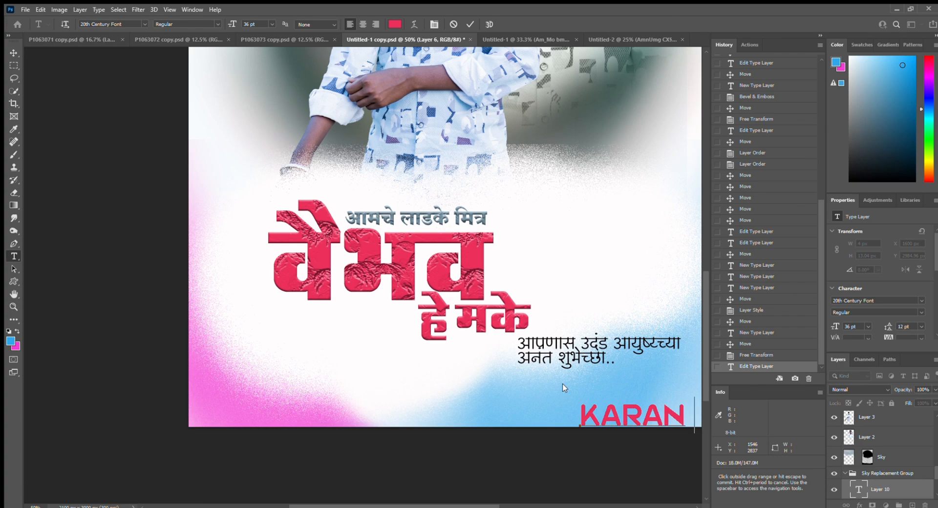
{"action": "key", "text": "BackSpace"}
{"action": "key", "text": "BackSpace"}
{"action": "key", "text": "BackSpace"}
{"action": "key", "text": "BackSpace"}
{"action": "key", "text": "BackSpace"}
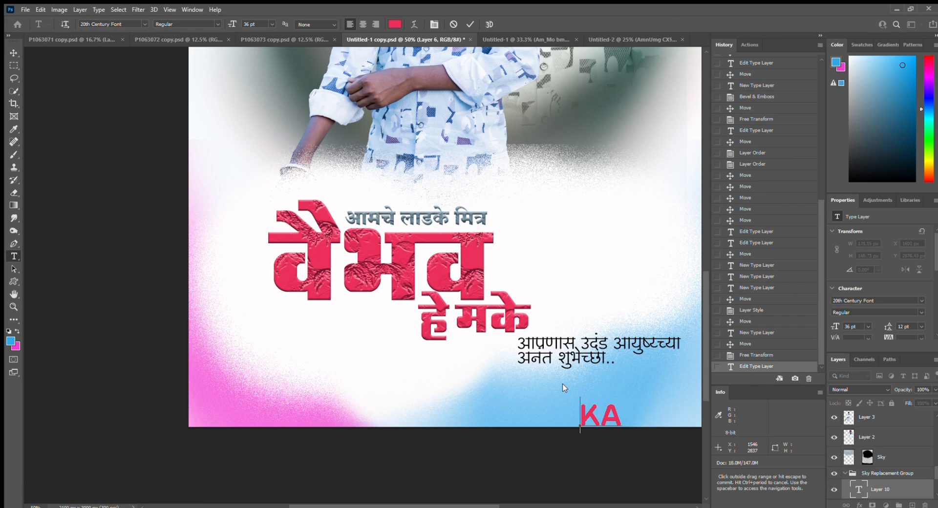
{"action": "type", "text": "HAP"}
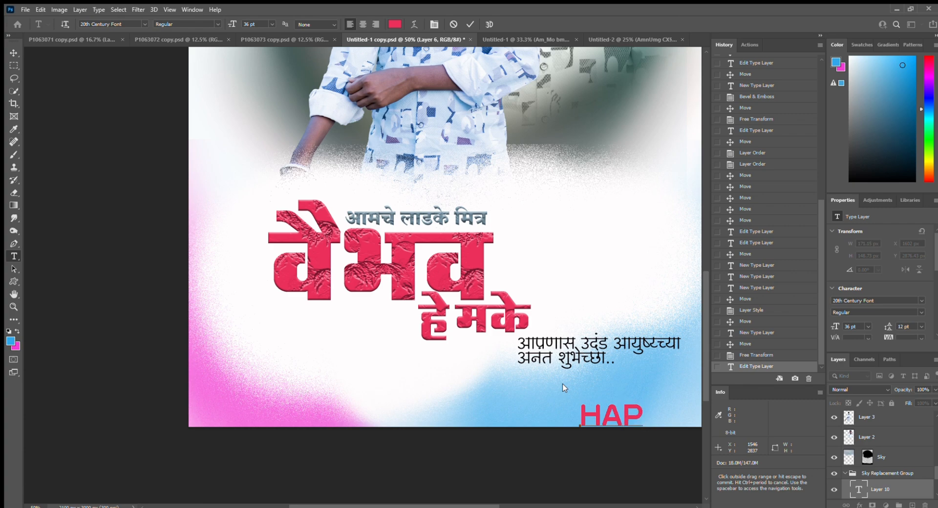
{"action": "type", "text": "PY"}
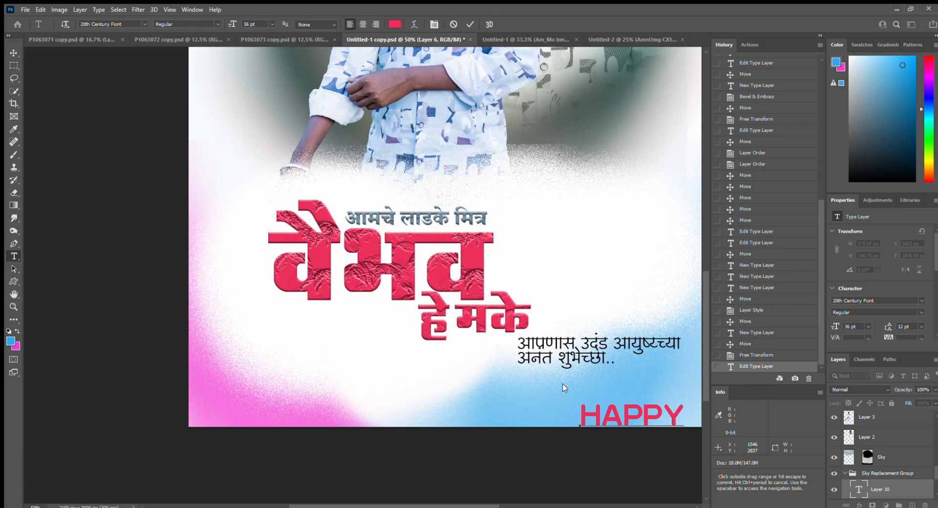
{"action": "type", "text": " N"}
{"action": "key", "text": "BackSpace"}
{"action": "key", "text": "BackSpace"}
{"action": "type", "text": "B"}
{"action": "left_click", "coordinate": [14, 53]}
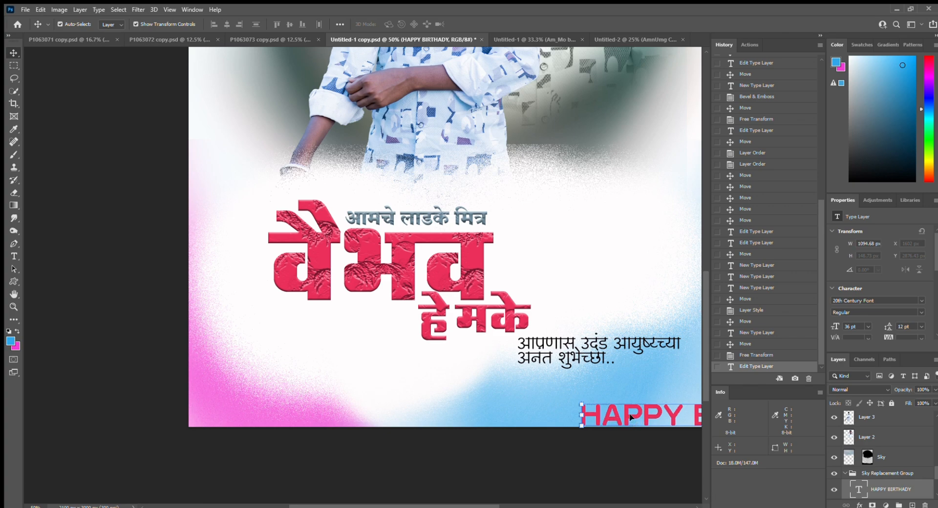
{"action": "left_click_drag", "start_coordinate": [628, 418], "coordinate": [369, 412]}
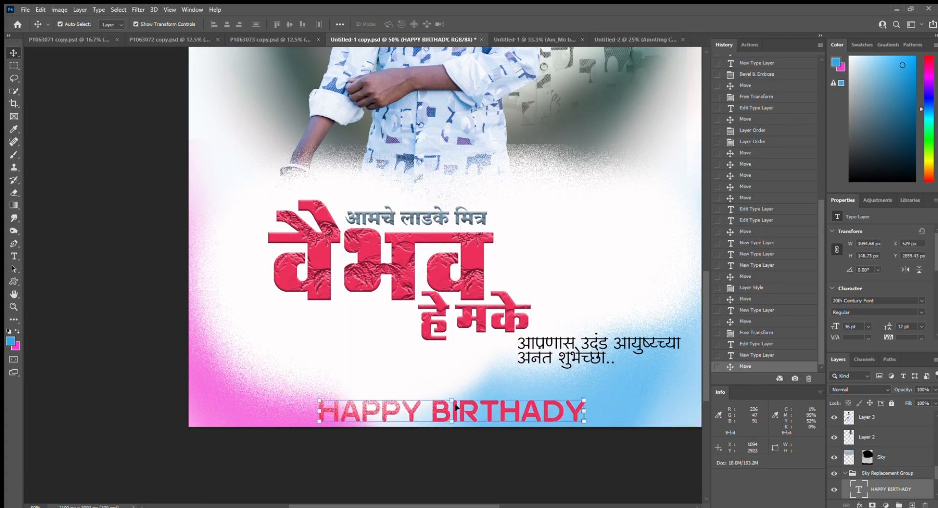
{"action": "key", "text": "ctrl+shift+bracketright"}
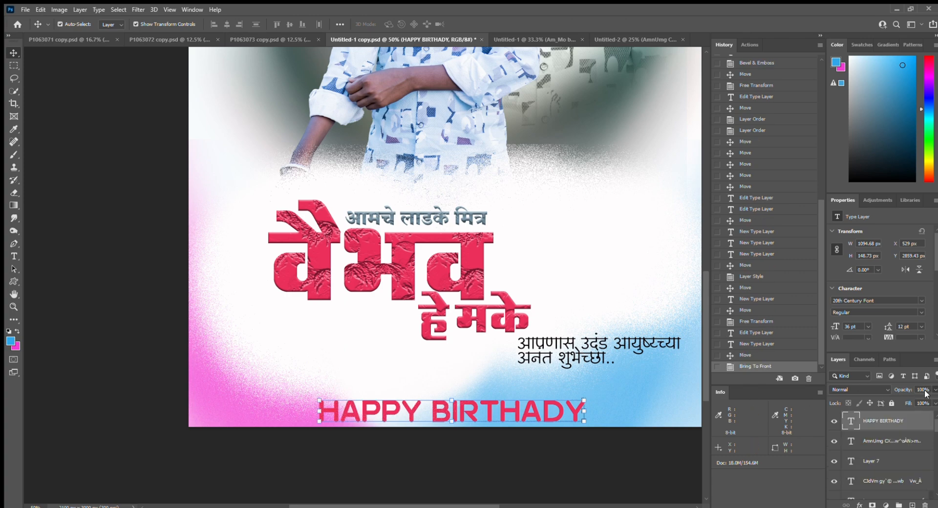
{"action": "left_click_drag", "start_coordinate": [908, 393], "coordinate": [883, 393]}
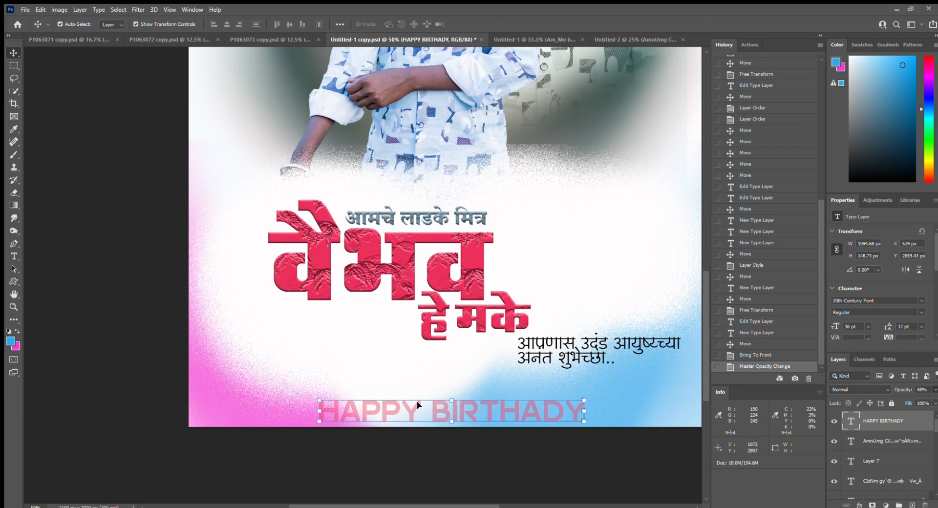
- Insert spaces between the letters of HAPPY BIRTHADY
{"action": "key", "text": "t"}
{"action": "left_click", "coordinate": [340, 410]}
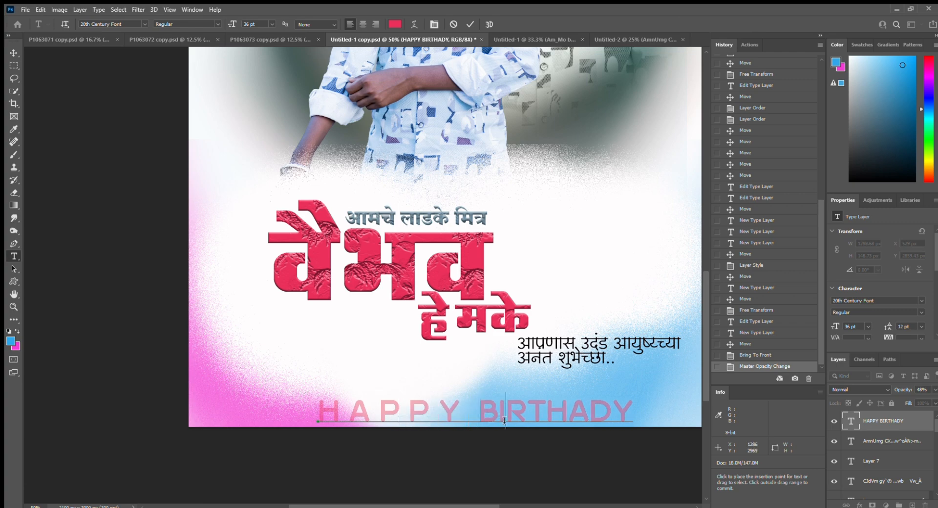
{"action": "left_click", "coordinate": [551, 420]}
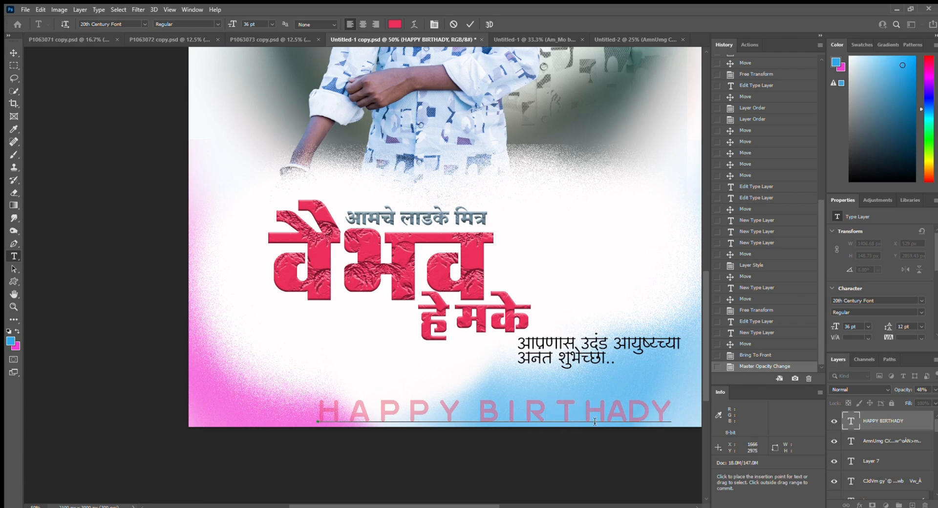
{"action": "left_click", "coordinate": [633, 420]}
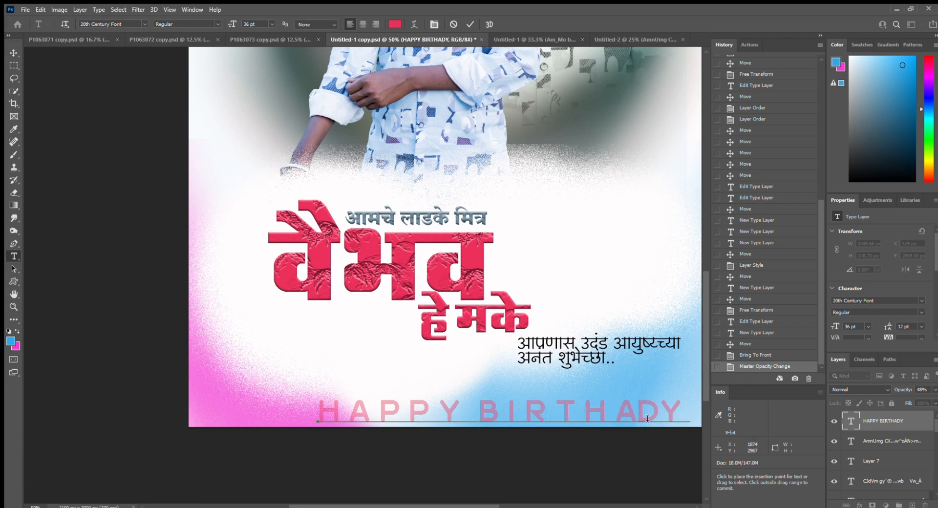
{"action": "left_click", "coordinate": [679, 419]}
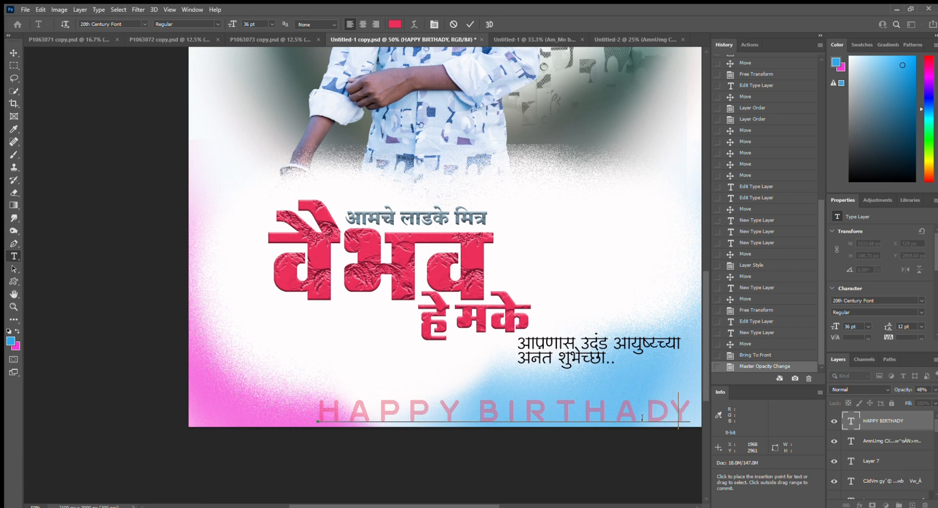
{"action": "left_click", "coordinate": [15, 52]}
- Shrink HAPPY BIRTHADY to about 72% width and 44% height, centred along the bottom
{"action": "left_click_drag", "start_coordinate": [520, 404], "coordinate": [480, 403]}
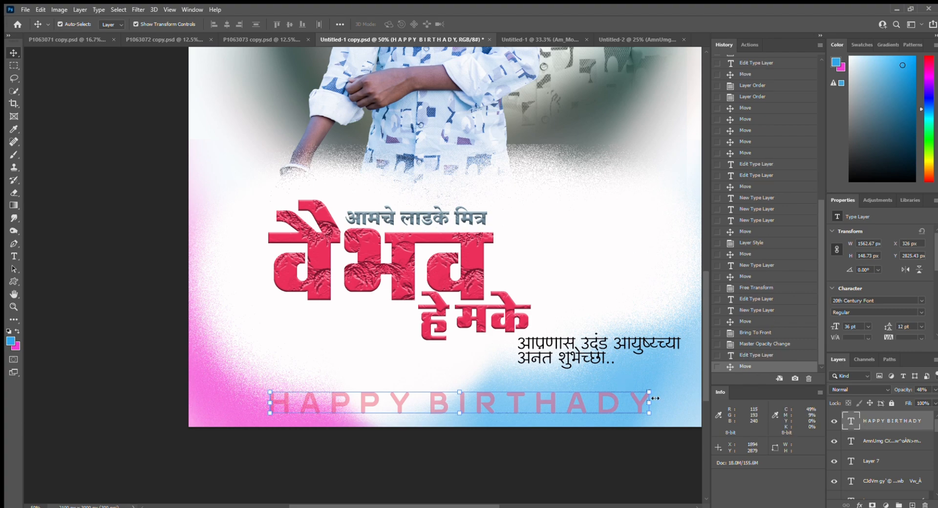
{"action": "mouse_move", "coordinate": [637, 400]}
{"action": "left_mouse_down"}
{"action": "mouse_move", "coordinate": [557, 420]}
{"action": "mouse_move", "coordinate": [447, 424]}
{"action": "mouse_move", "coordinate": [638, 415]}
{"action": "left_mouse_up"}
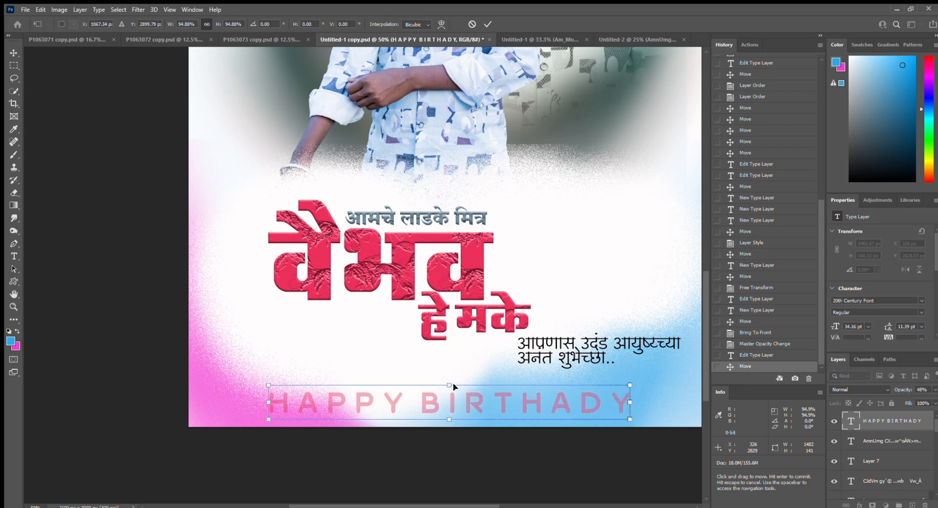
{"action": "left_click_drag", "start_coordinate": [456, 385], "coordinate": [448, 399]}
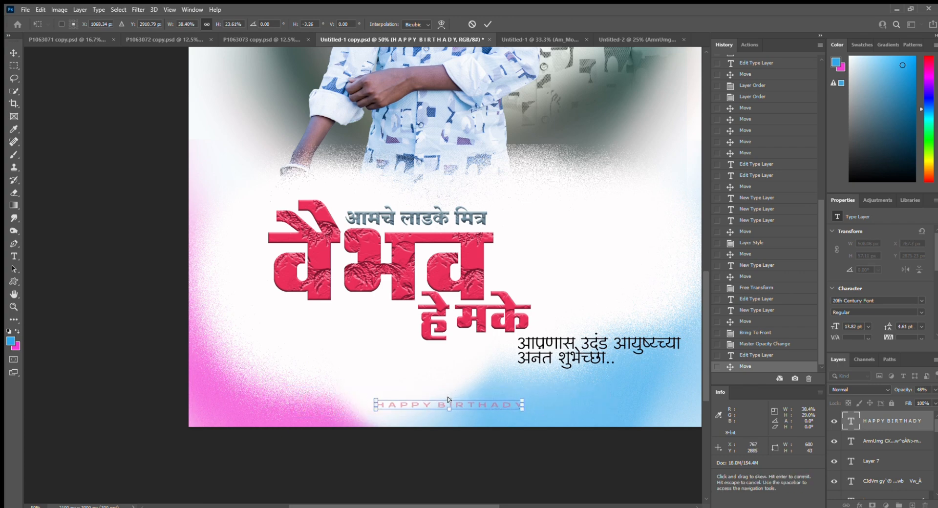
{"action": "left_click_drag", "start_coordinate": [522, 408], "coordinate": [657, 427]}
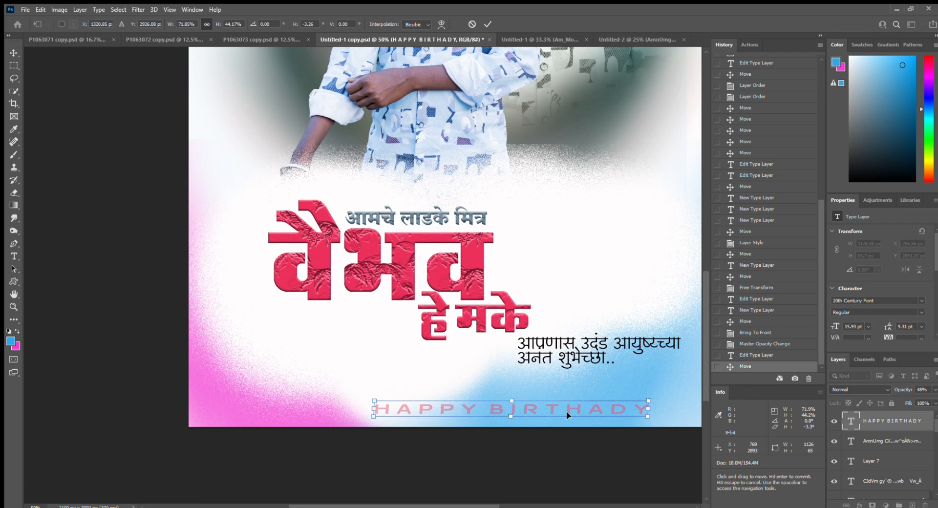
{"action": "left_click_drag", "start_coordinate": [567, 415], "coordinate": [507, 414]}
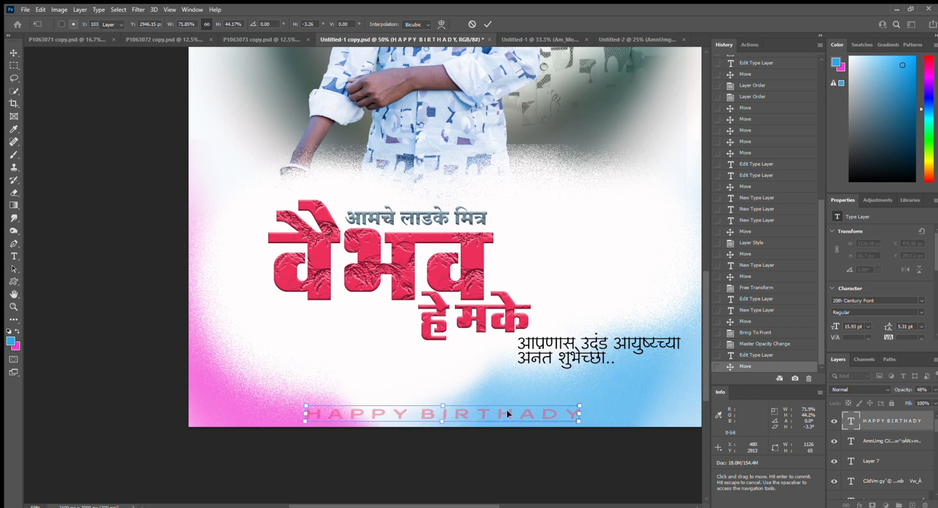
- Apply the HAPPY BIRTHADY resize, then zoom out and back in on the boys' photo
{"action": "key", "text": "Return"}
{"action": "scroll", "coordinate": [401, 416], "scroll_direction": "up", "scroll_amount": 3}
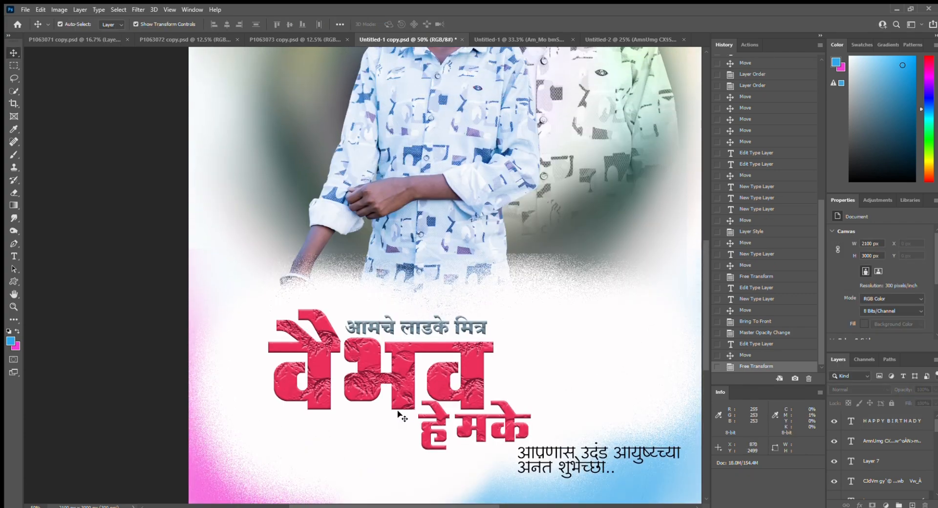
{"action": "scroll", "coordinate": [401, 416], "scroll_direction": "up", "scroll_amount": 2}
{"action": "key", "text": "ctrl+minus"}
{"action": "key", "text": "ctrl+minus"}
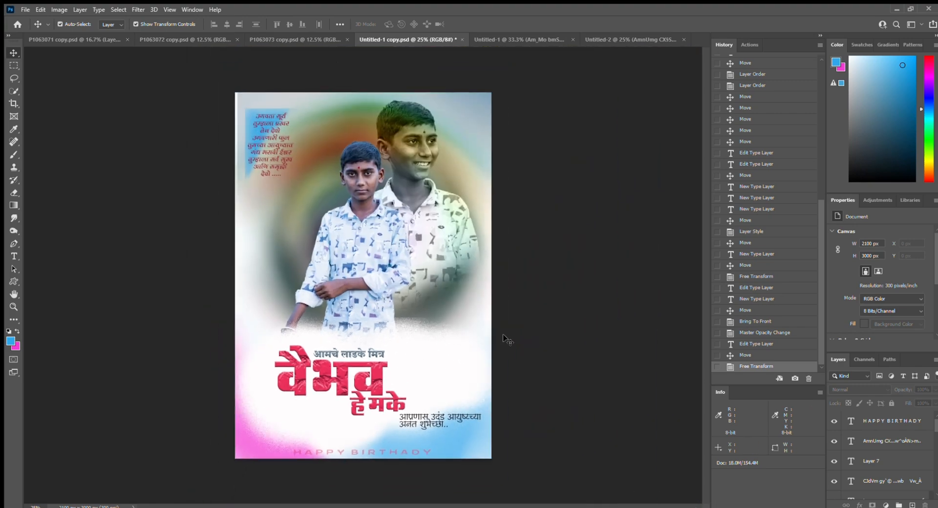
{"action": "left_click", "coordinate": [362, 309], "text": "ctrl"}
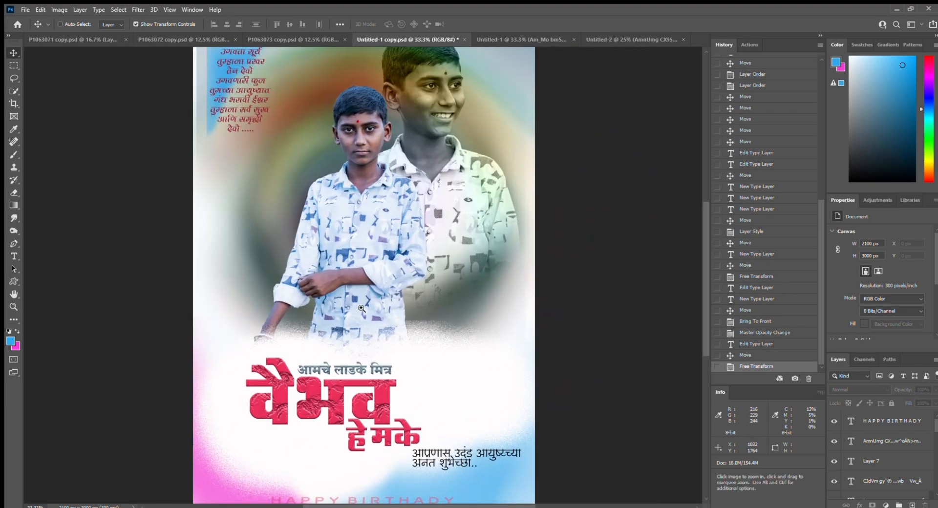
{"action": "left_click", "coordinate": [401, 229], "text": "ctrl"}
{"action": "scroll", "coordinate": [406, 254], "scroll_direction": "up", "scroll_amount": 3}
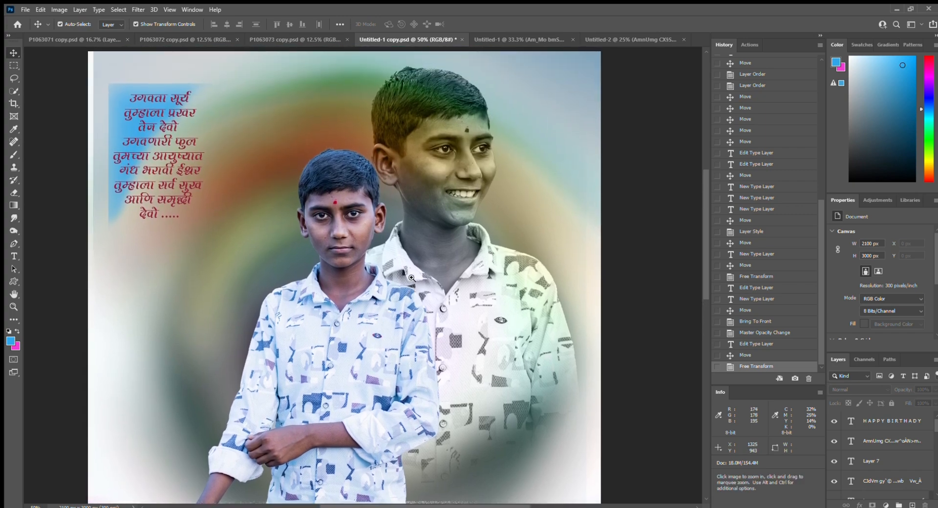
{"action": "left_click", "coordinate": [412, 278], "text": "ctrl"}
{"action": "scroll", "coordinate": [440, 249], "scroll_direction": "up", "scroll_amount": 3}
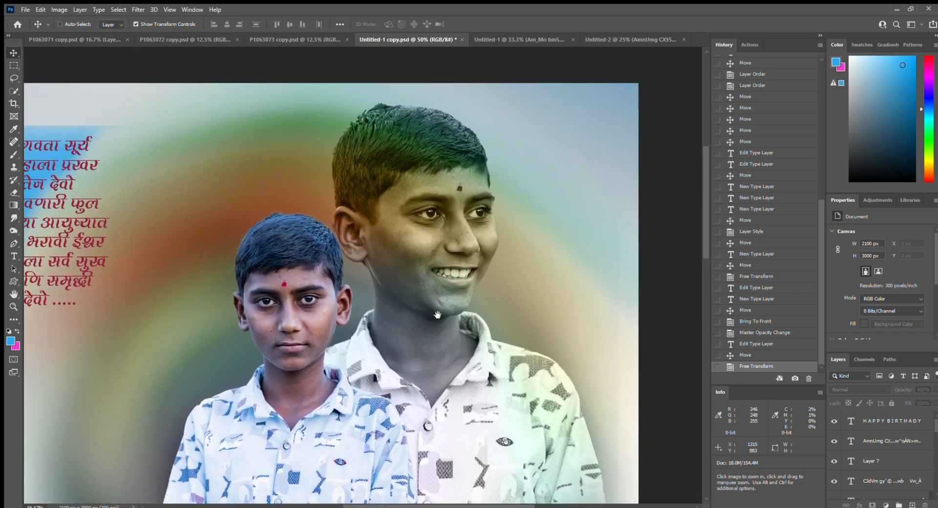
{"action": "scroll", "coordinate": [454, 236], "scroll_direction": "down", "scroll_amount": 3}
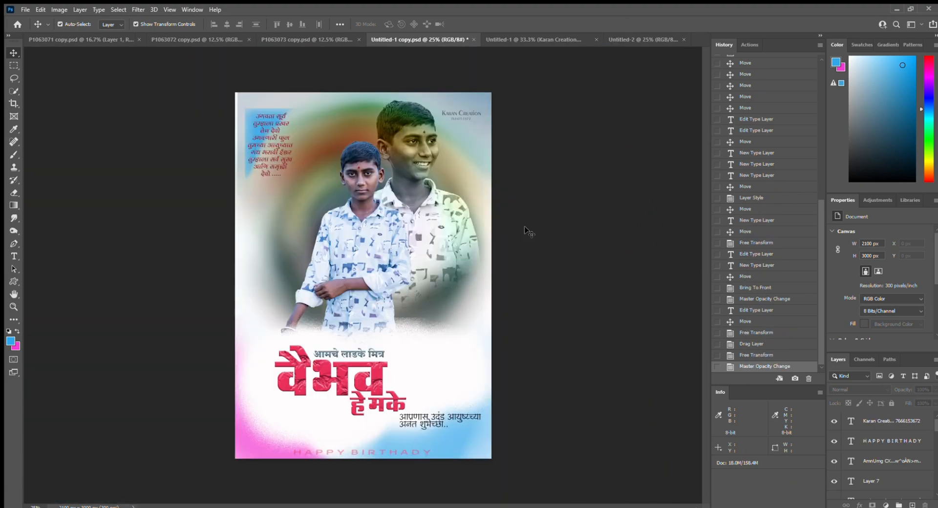
{"action": "left_click", "coordinate": [442, 172], "text": "ctrl"}
{"action": "left_click", "coordinate": [442, 172], "text": "ctrl"}
{"action": "left_click", "coordinate": [442, 172], "text": "ctrl"}
{"action": "left_click", "coordinate": [441, 173], "text": "ctrl"}
{"action": "left_click_drag", "start_coordinate": [456, 153], "coordinate": [477, 282]}
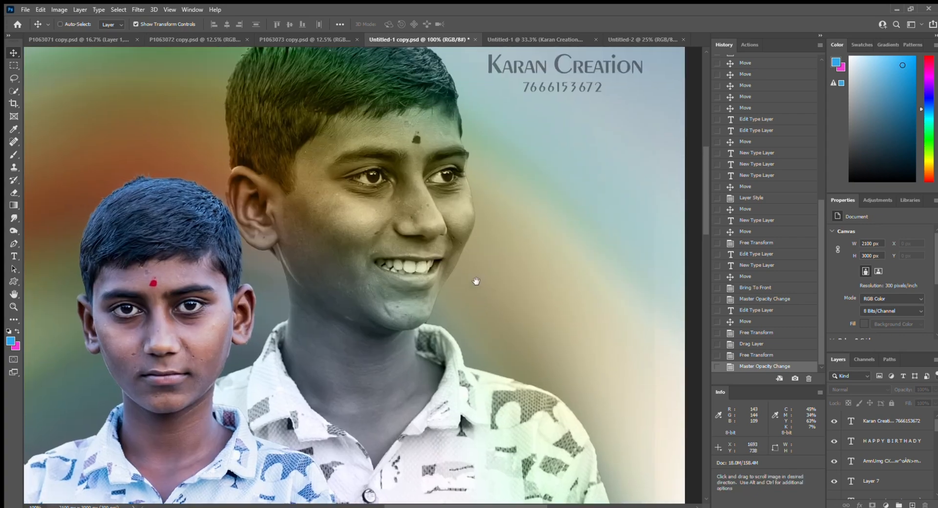
{"action": "left_click_drag", "start_coordinate": [520, 188], "coordinate": [541, 215]}
{"action": "left_click_drag", "start_coordinate": [532, 154], "coordinate": [536, 252]}
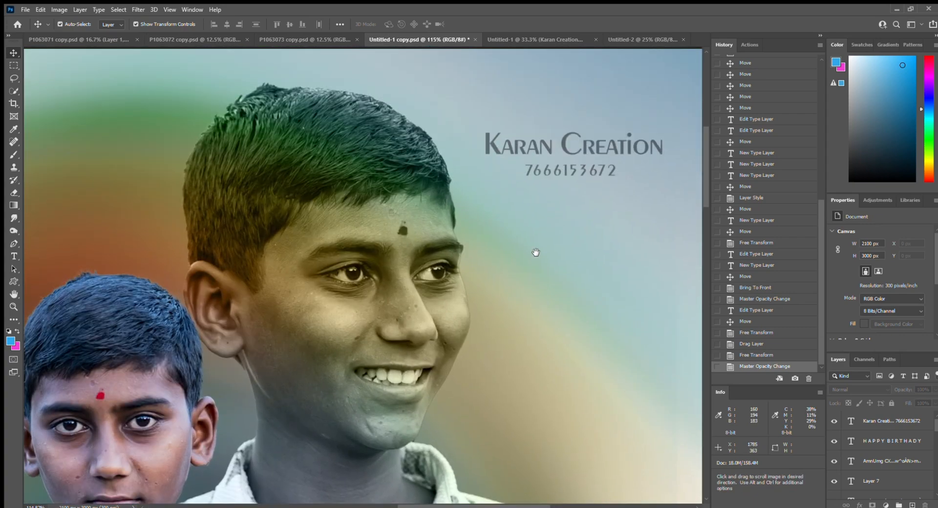
{"action": "left_click_drag", "start_coordinate": [455, 232], "coordinate": [498, 228]}
{"action": "left_click_drag", "start_coordinate": [438, 245], "coordinate": [543, 184]}
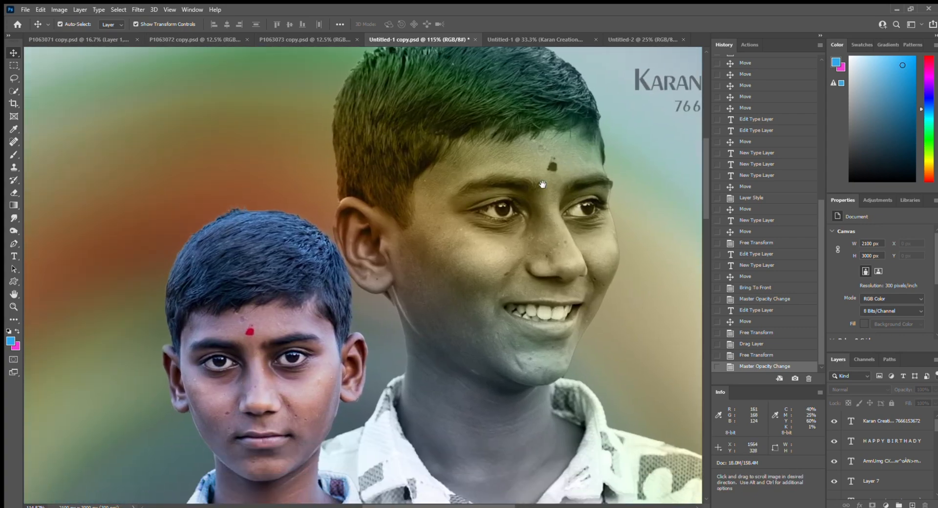
{"action": "left_click_drag", "start_coordinate": [442, 293], "coordinate": [503, 237]}
{"action": "left_click_drag", "start_coordinate": [432, 329], "coordinate": [471, 212]}
{"action": "left_click", "coordinate": [447, 232], "text": "ctrl"}
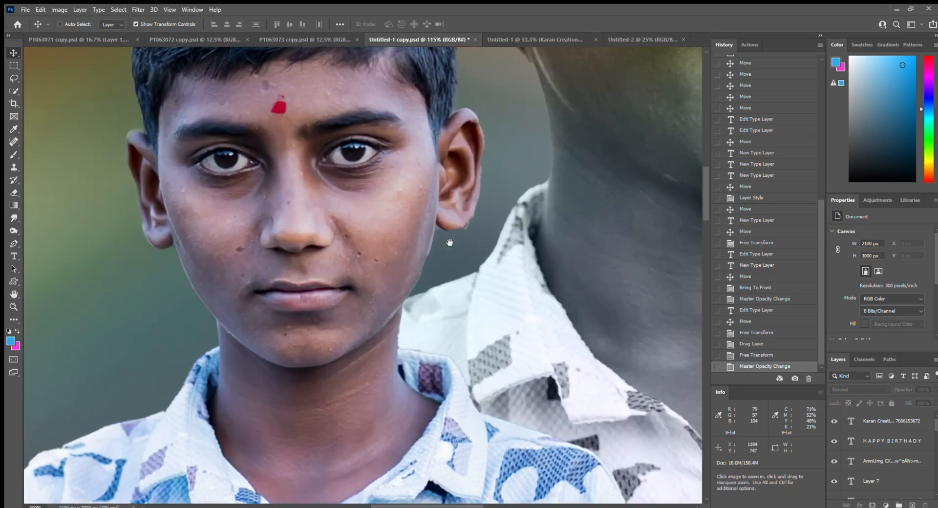
{"action": "left_click_drag", "start_coordinate": [449, 241], "coordinate": [465, 274]}
{"action": "left_click_drag", "start_coordinate": [407, 247], "coordinate": [593, 236]}
{"action": "left_click_drag", "start_coordinate": [326, 259], "coordinate": [452, 318]}
{"action": "left_click_drag", "start_coordinate": [272, 281], "coordinate": [406, 302]}
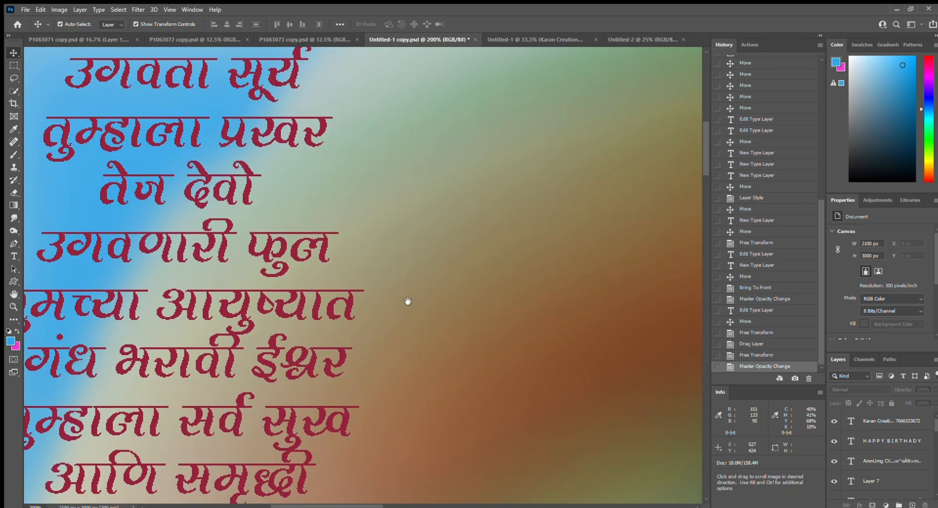
{"action": "key", "text": "ctrl+minus"}
{"action": "key", "text": "ctrl+minus"}
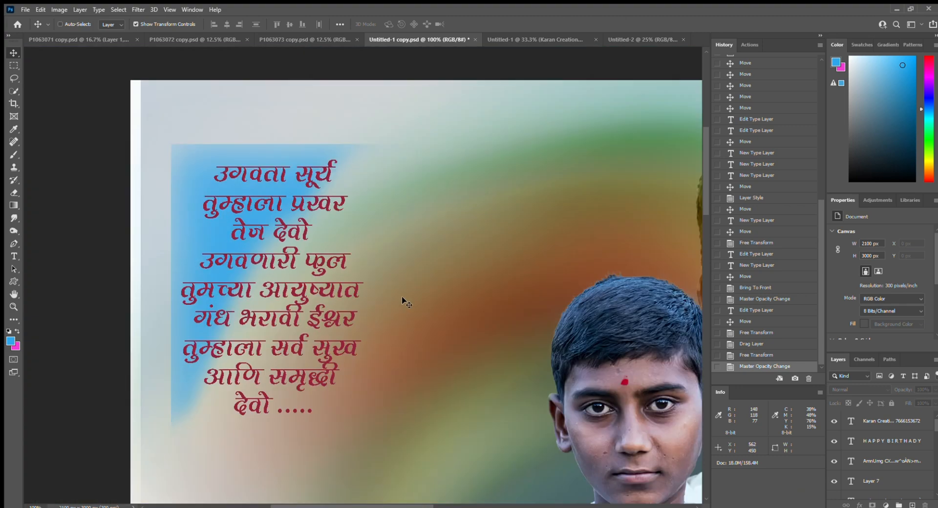
{"action": "left_click_drag", "start_coordinate": [474, 298], "coordinate": [341, 214]}
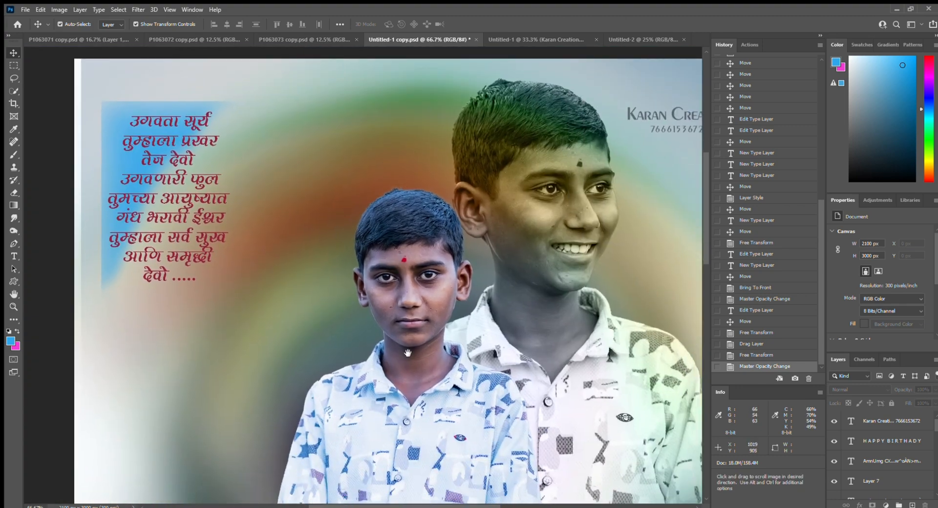
{"action": "left_click_drag", "start_coordinate": [408, 353], "coordinate": [330, 265]}
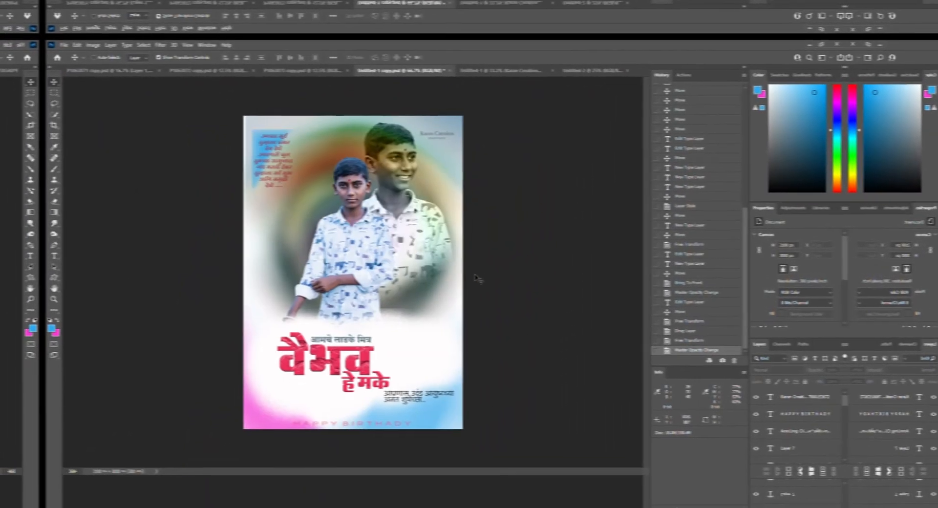